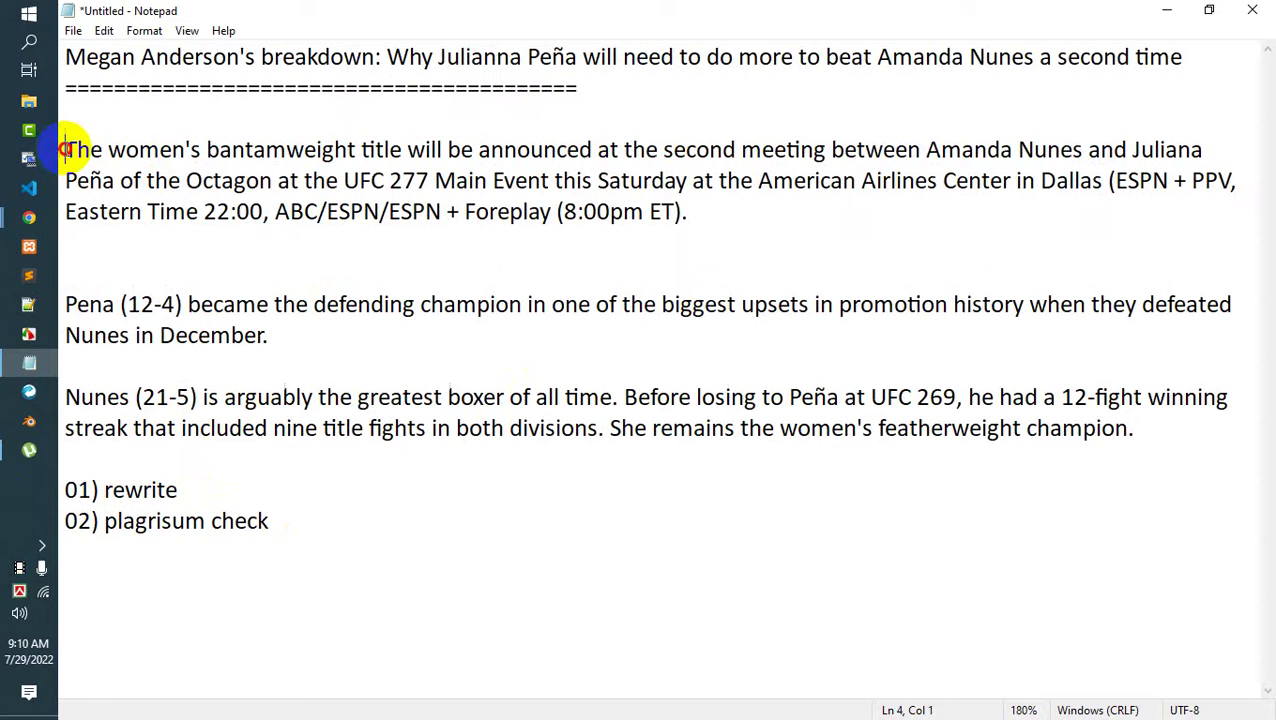
{"action": "left_click", "coordinate": [732, 218]}
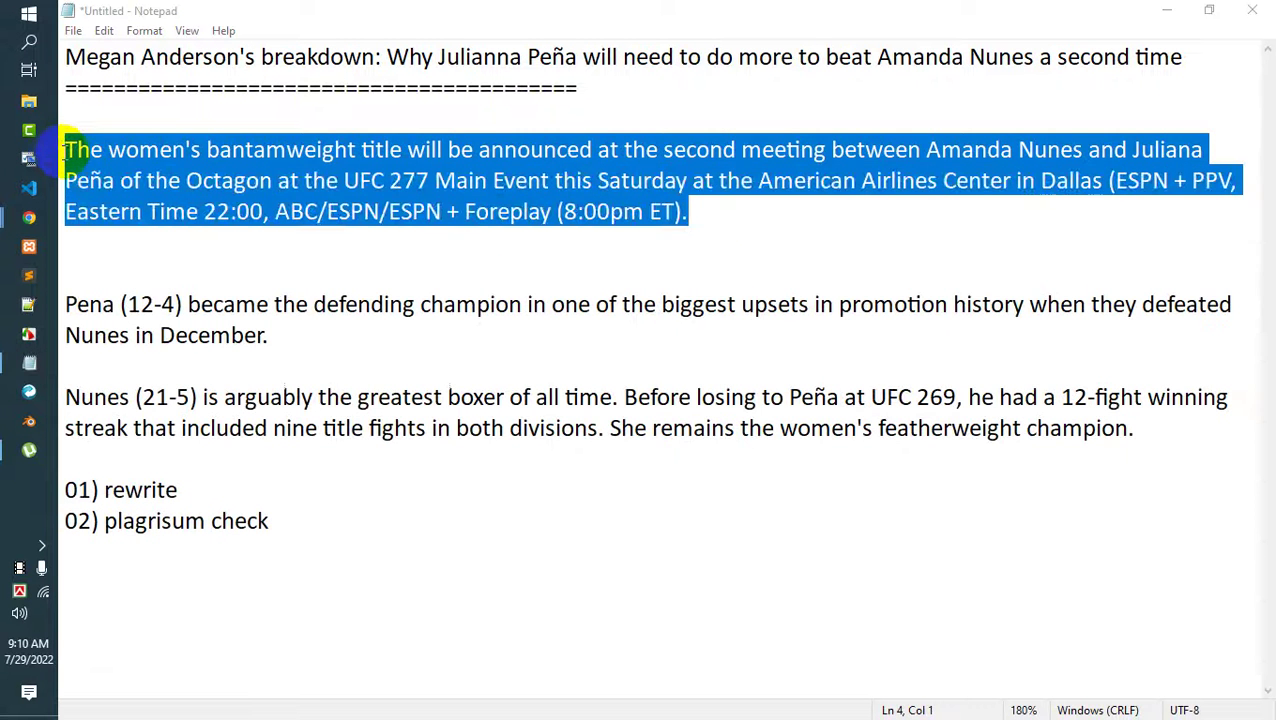
{"action": "left_click", "coordinate": [65, 150]}
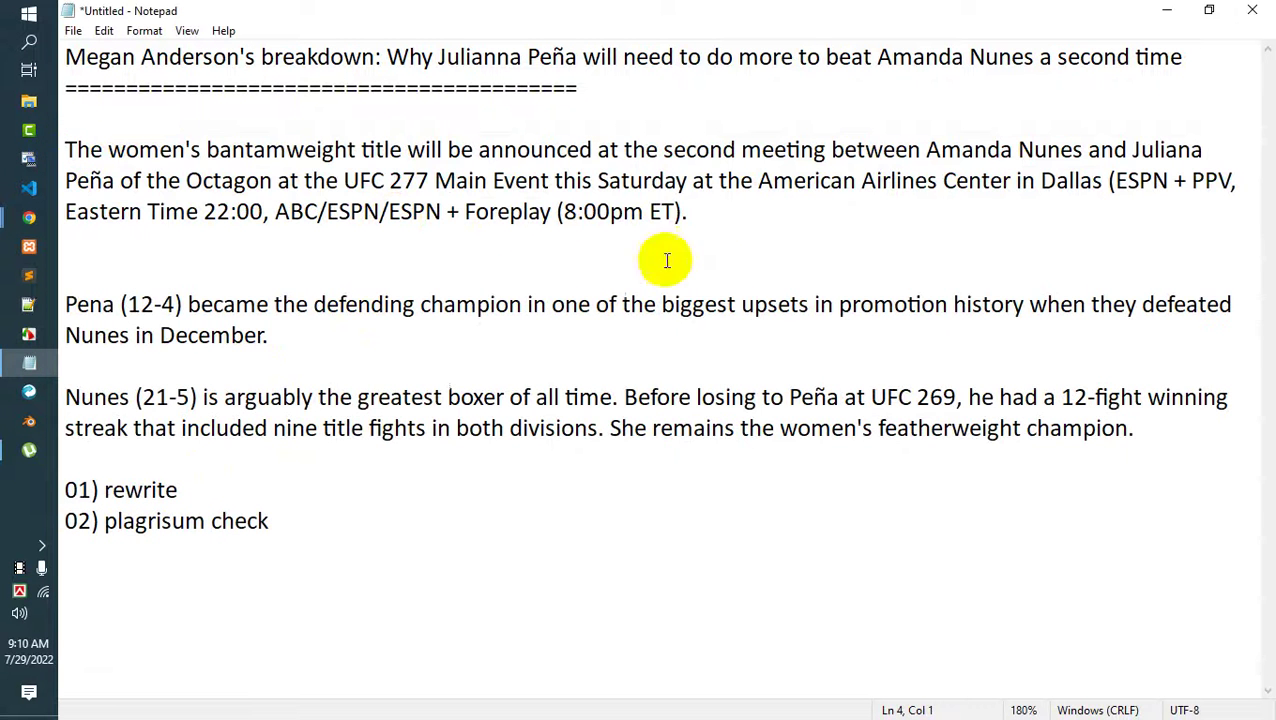
{"action": "left_click_drag", "start_coordinate": [700, 212], "coordinate": [72, 163]}
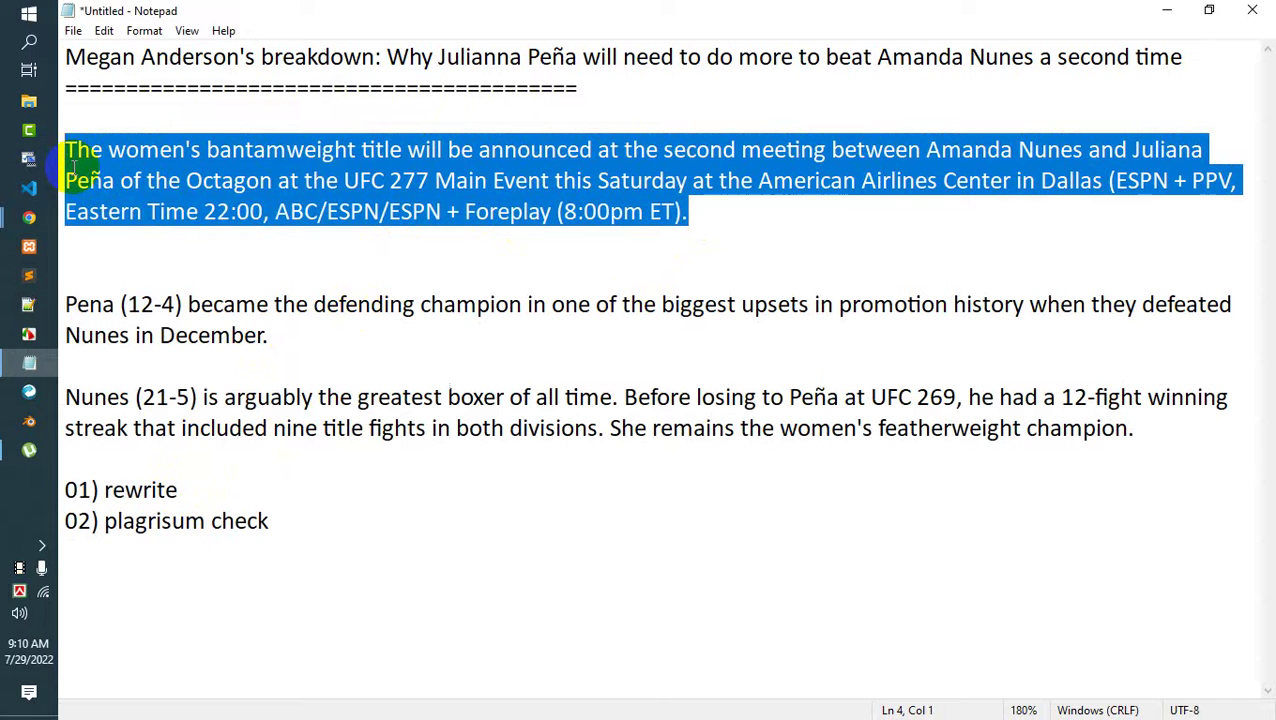
Switch to Chrome and close the Italian-language Google search tab and the Megan Anderson article tab beside it.
{"action": "mouse_move", "coordinate": [29, 217]}
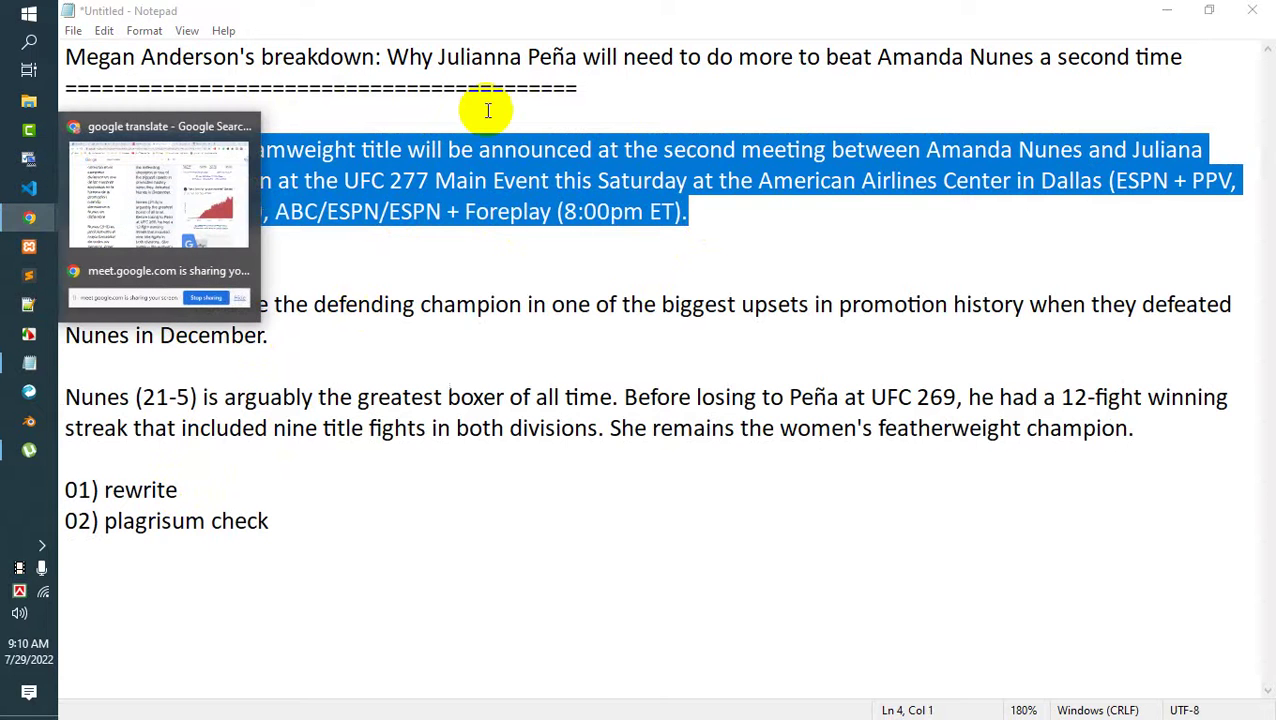
{"action": "left_click", "coordinate": [150, 180]}
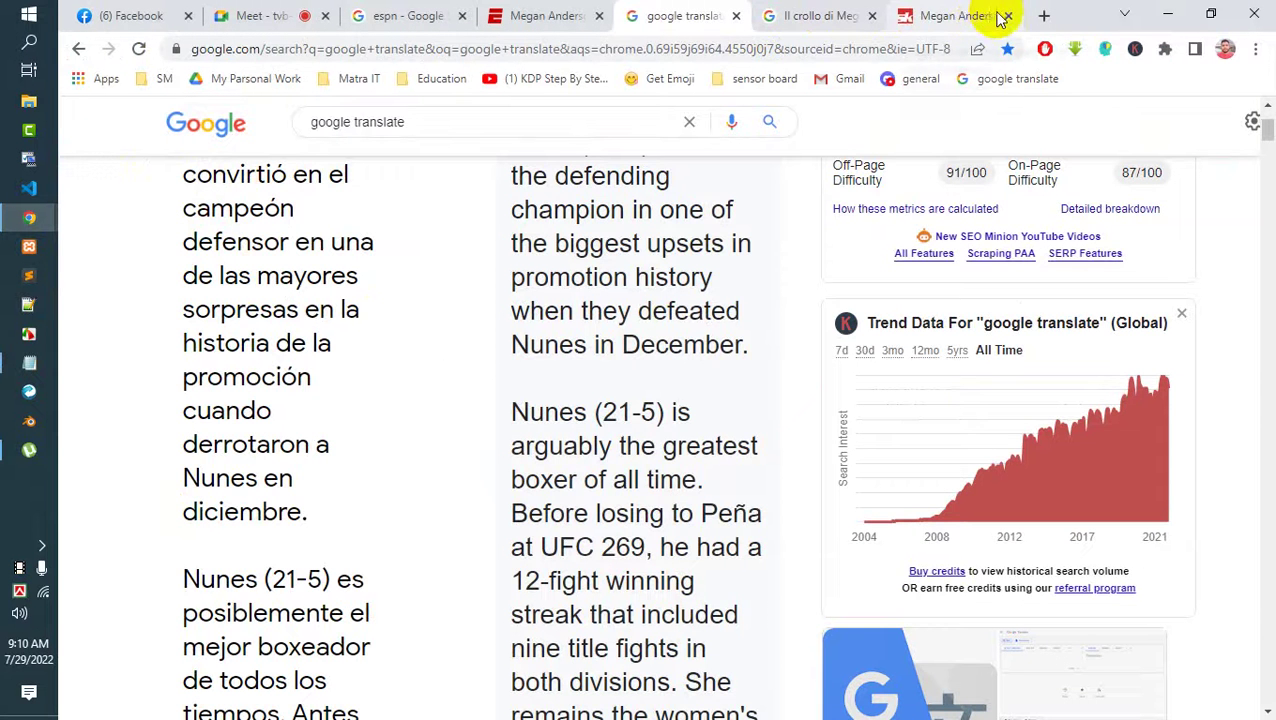
{"action": "left_click", "coordinate": [940, 16]}
{"action": "left_click", "coordinate": [812, 16]}
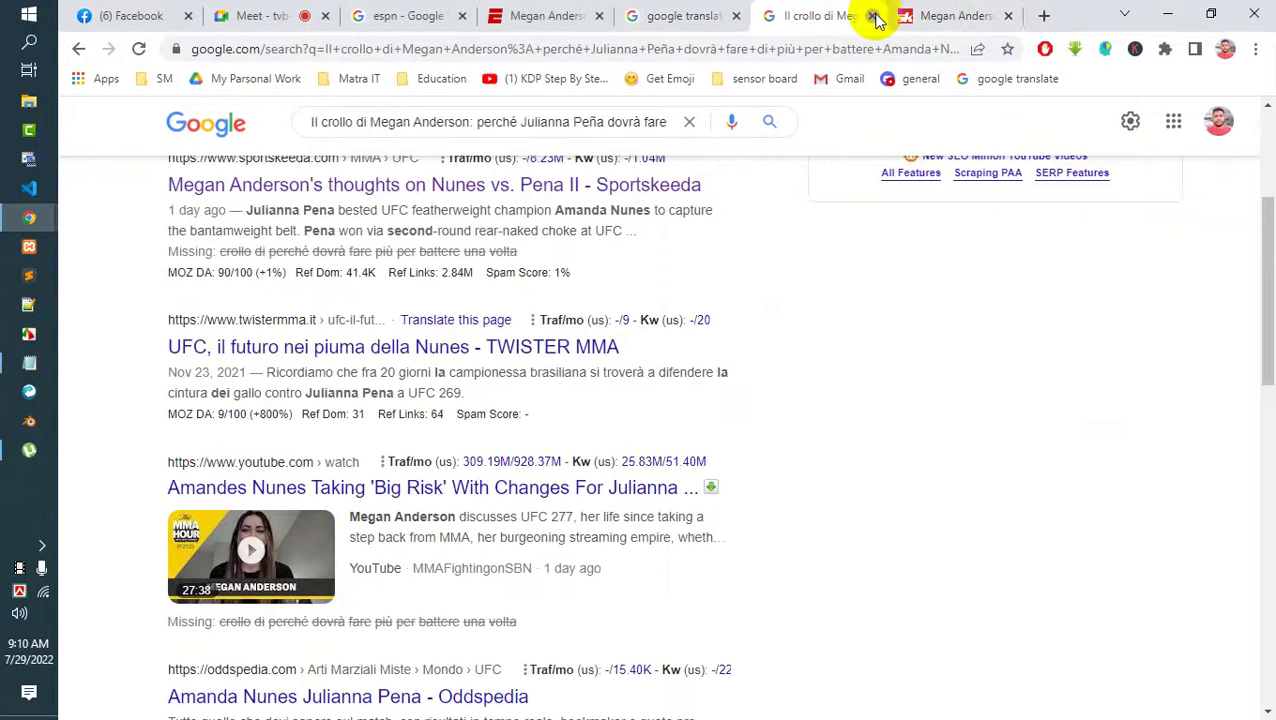
{"action": "left_click", "coordinate": [873, 17]}
{"action": "left_click", "coordinate": [873, 17]}
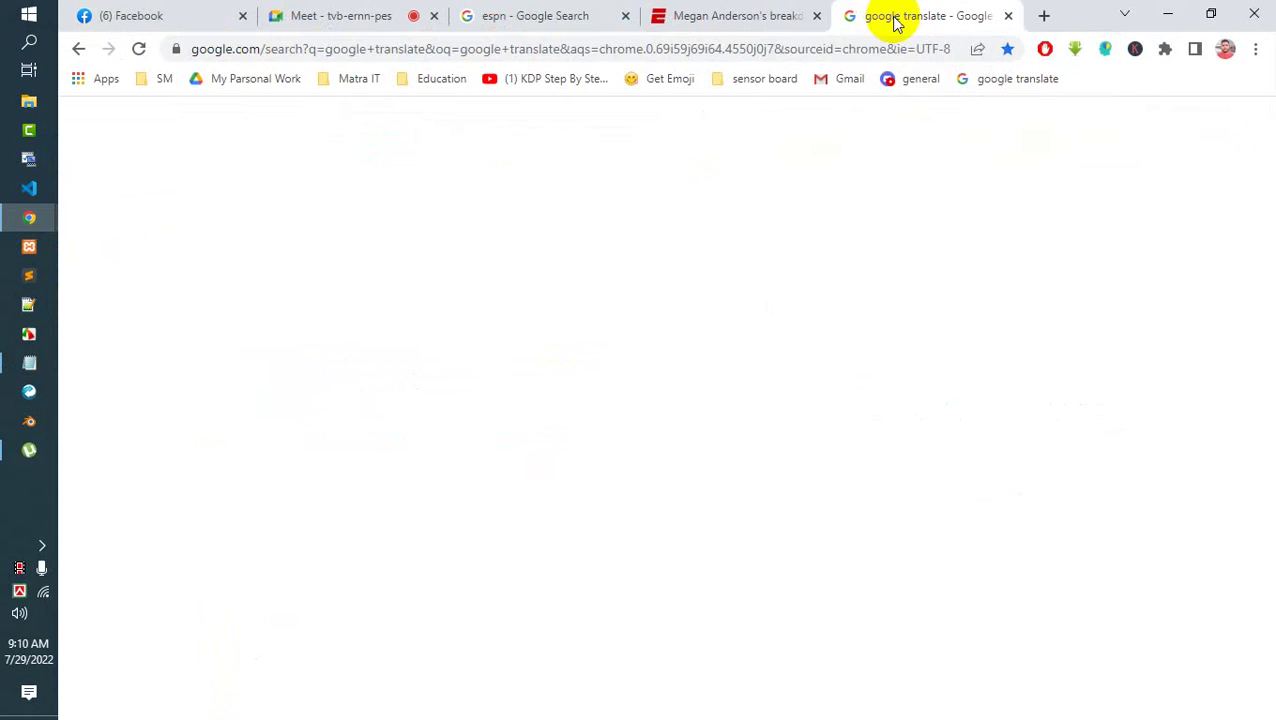
Search Google for "small seo tools" in a new tab and open the SmallSEOTools Free Plagiarism Checker result.
{"action": "left_click", "coordinate": [1048, 16]}
{"action": "left_click", "coordinate": [629, 48]}
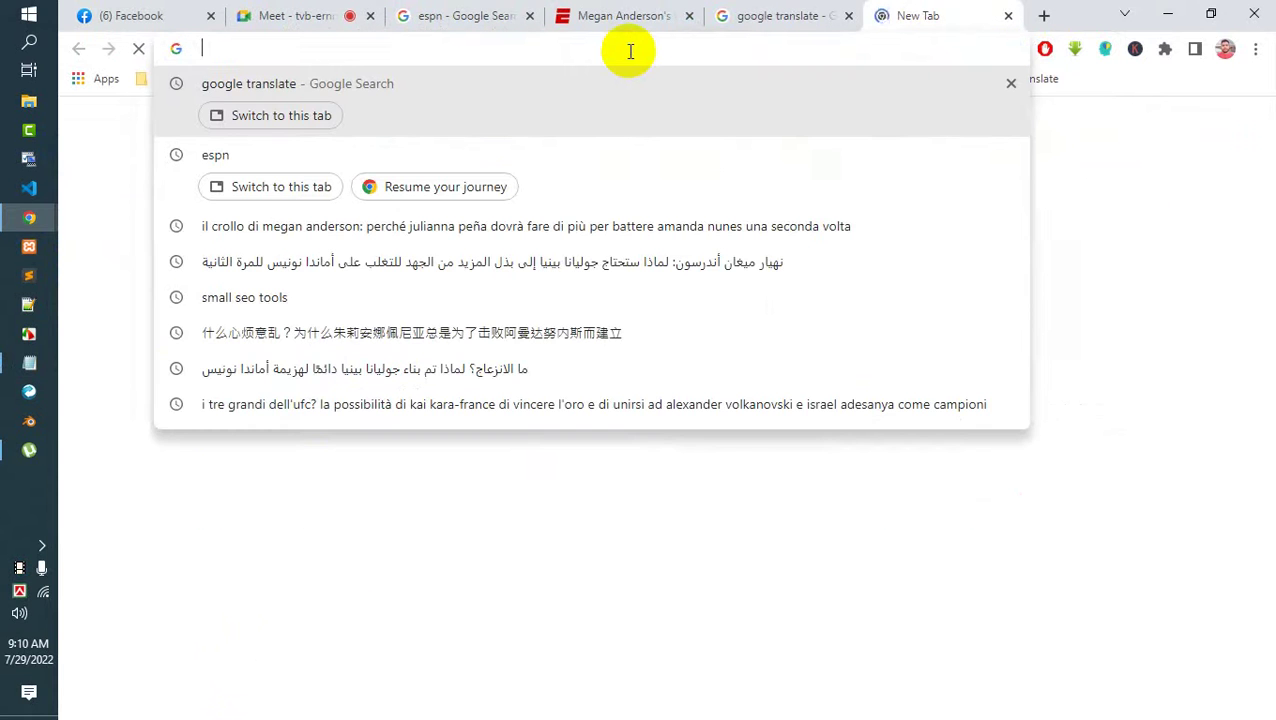
{"action": "type", "text": "smac"}
{"action": "key", "text": "BackSpace"}
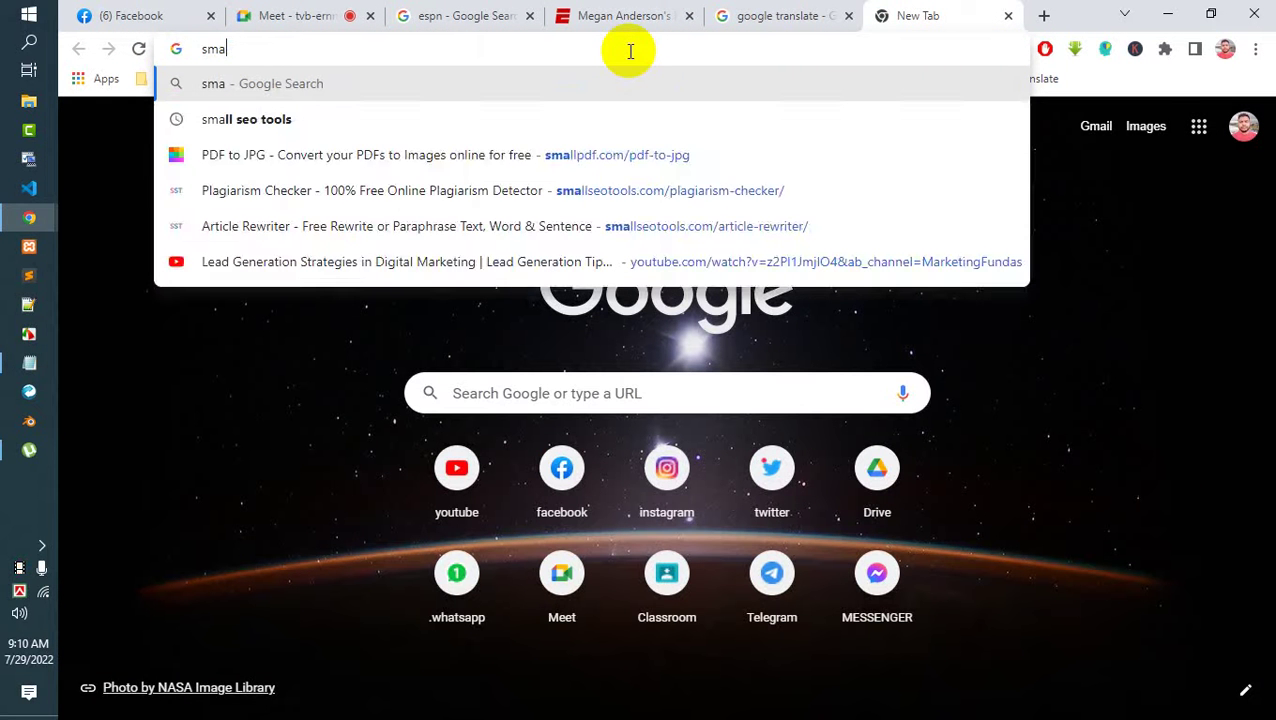
{"action": "left_click", "coordinate": [310, 119]}
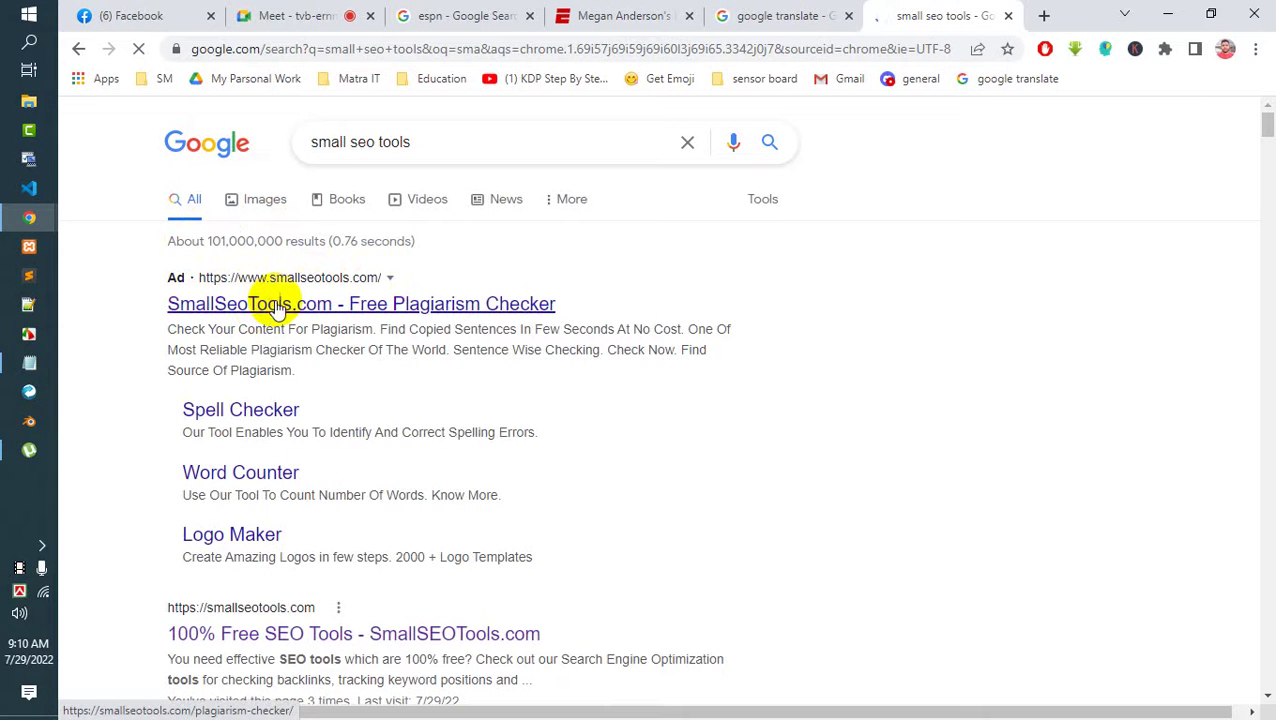
{"action": "left_click", "coordinate": [280, 310]}
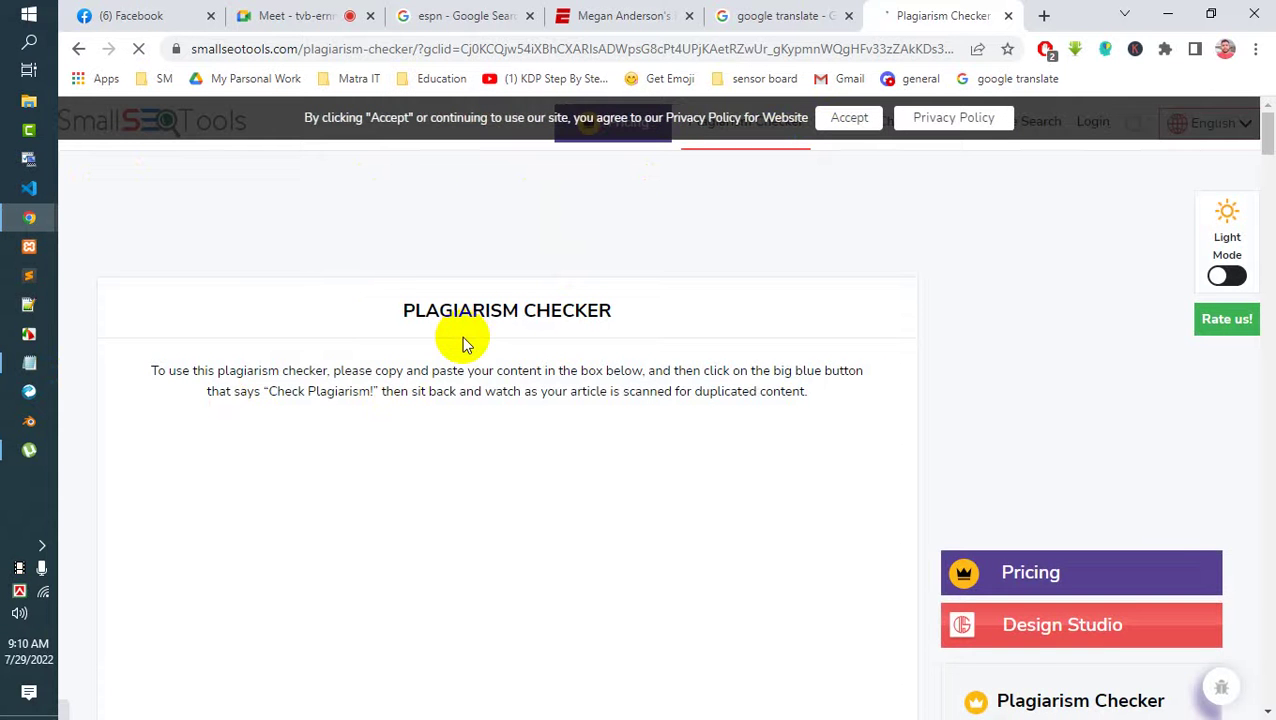
Look over the Plagiarism Checker page, including its text box, check options, benefits description and related tools.
{"action": "scroll", "coordinate": [414, 476], "scroll_direction": "down", "scroll_amount": 3}
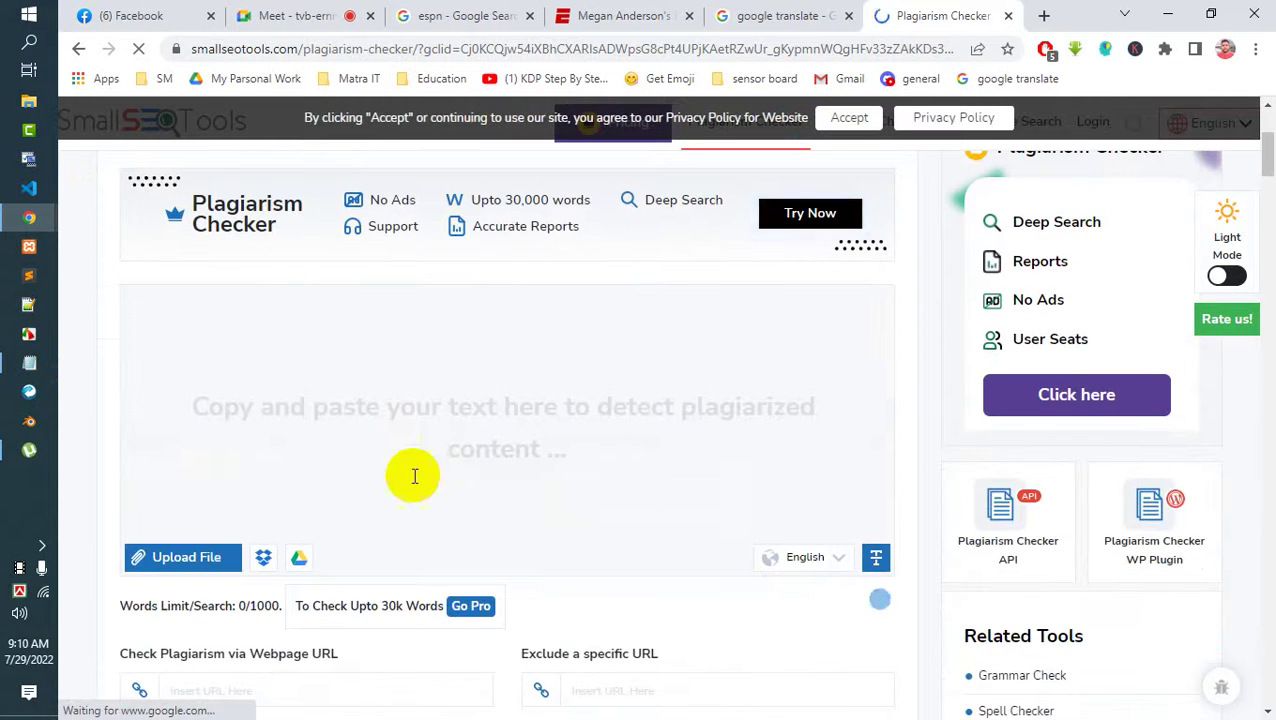
{"action": "scroll", "coordinate": [390, 470], "scroll_direction": "down", "scroll_amount": 4}
{"action": "scroll", "coordinate": [447, 462], "scroll_direction": "up", "scroll_amount": 2}
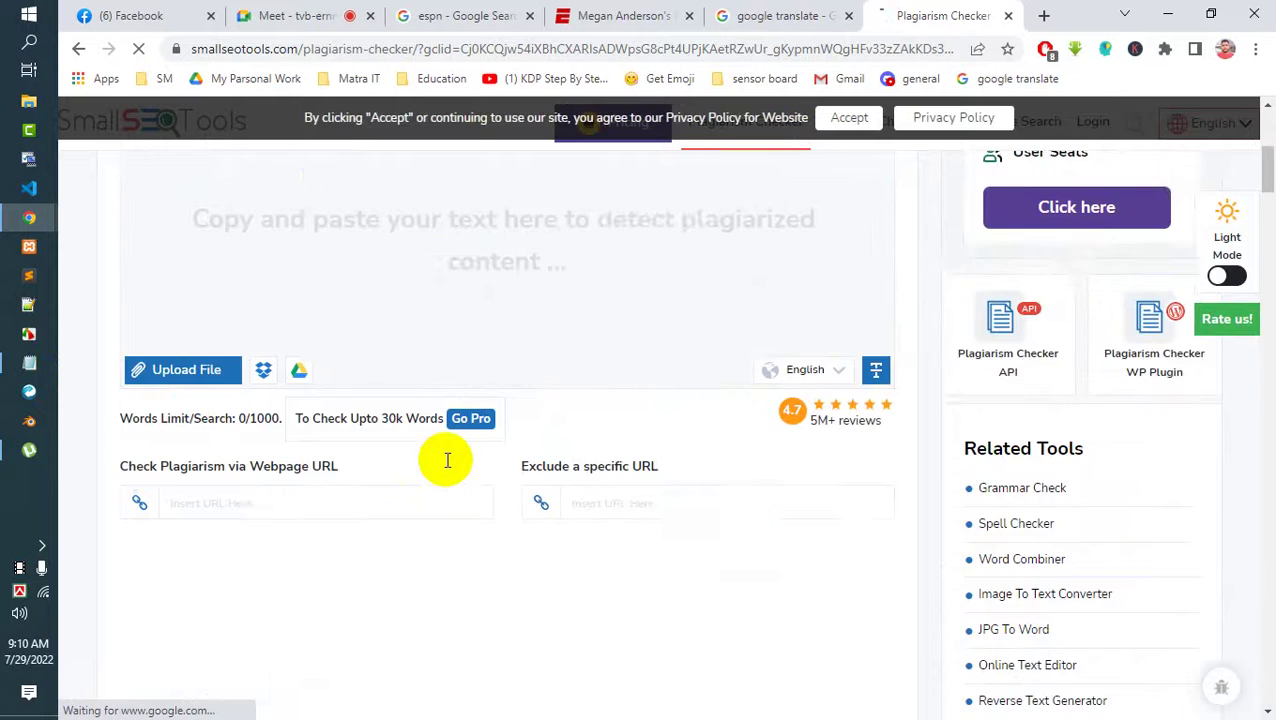
{"action": "scroll", "coordinate": [447, 460], "scroll_direction": "up", "scroll_amount": 2}
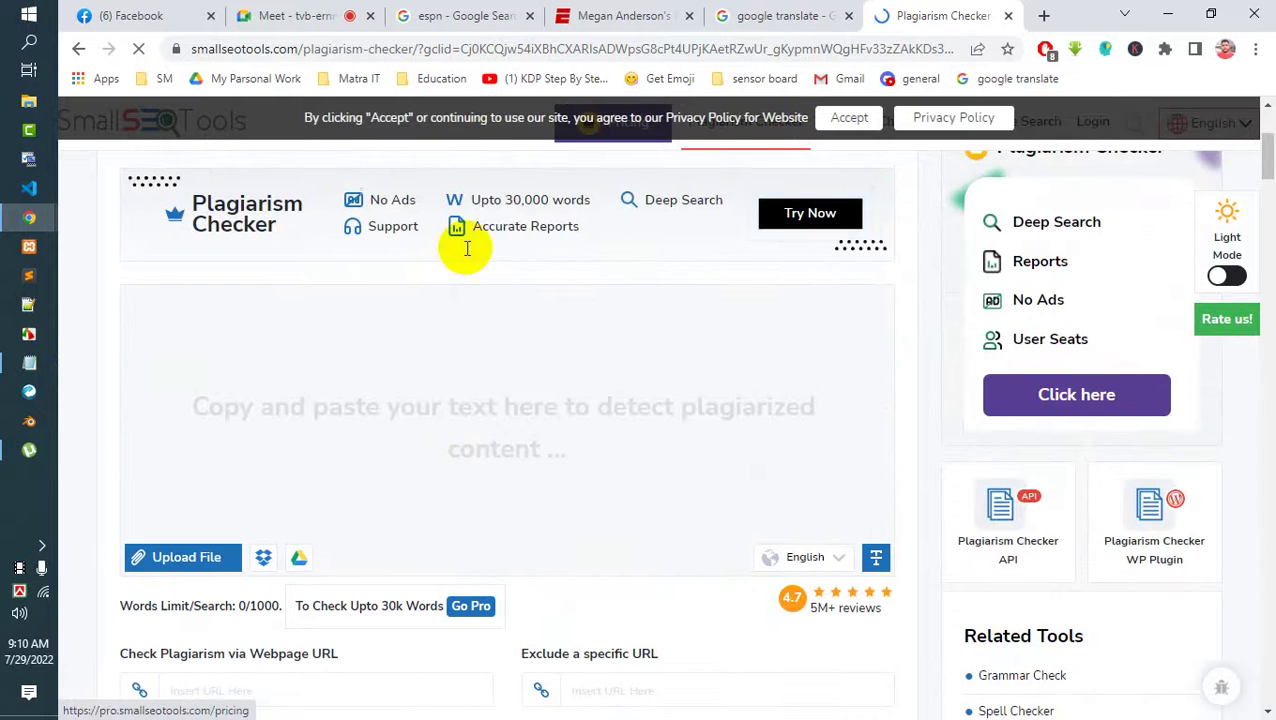
{"action": "scroll", "coordinate": [541, 322], "scroll_direction": "up", "scroll_amount": 3}
{"action": "scroll", "coordinate": [478, 362], "scroll_direction": "down", "scroll_amount": 7}
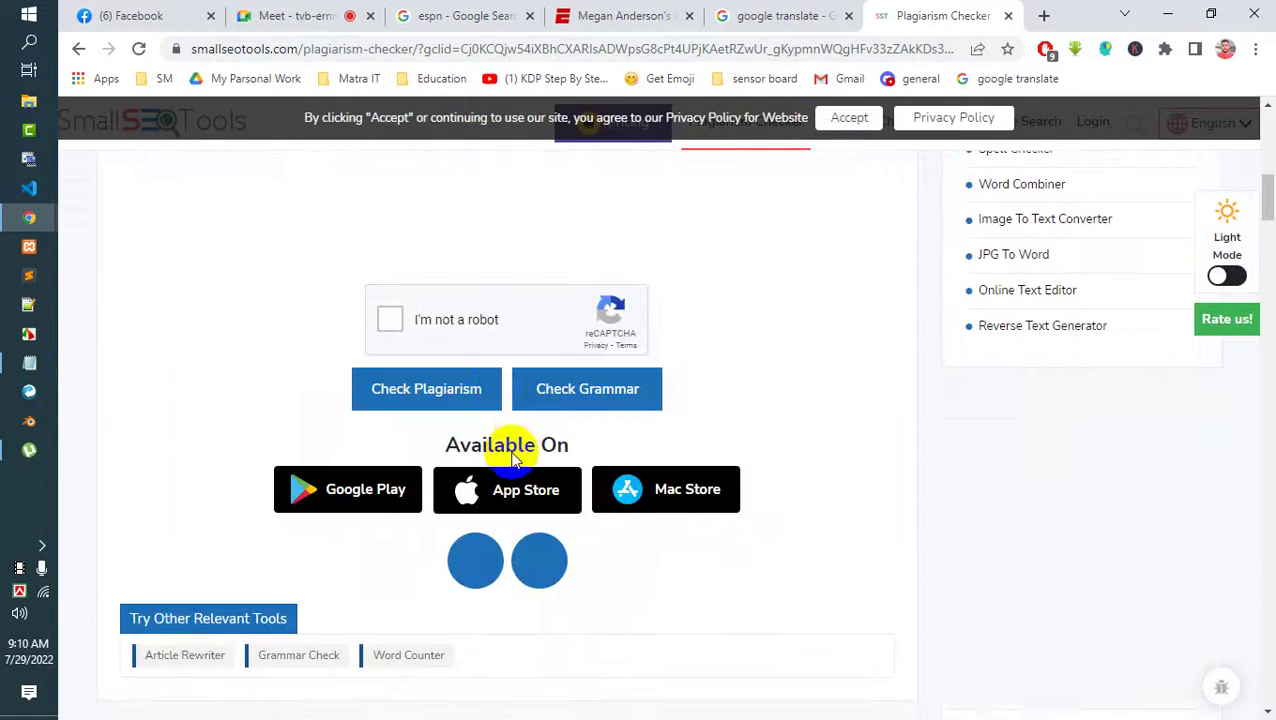
{"action": "scroll", "coordinate": [507, 430], "scroll_direction": "down", "scroll_amount": 6}
{"action": "scroll", "coordinate": [435, 482], "scroll_direction": "up", "scroll_amount": 7}
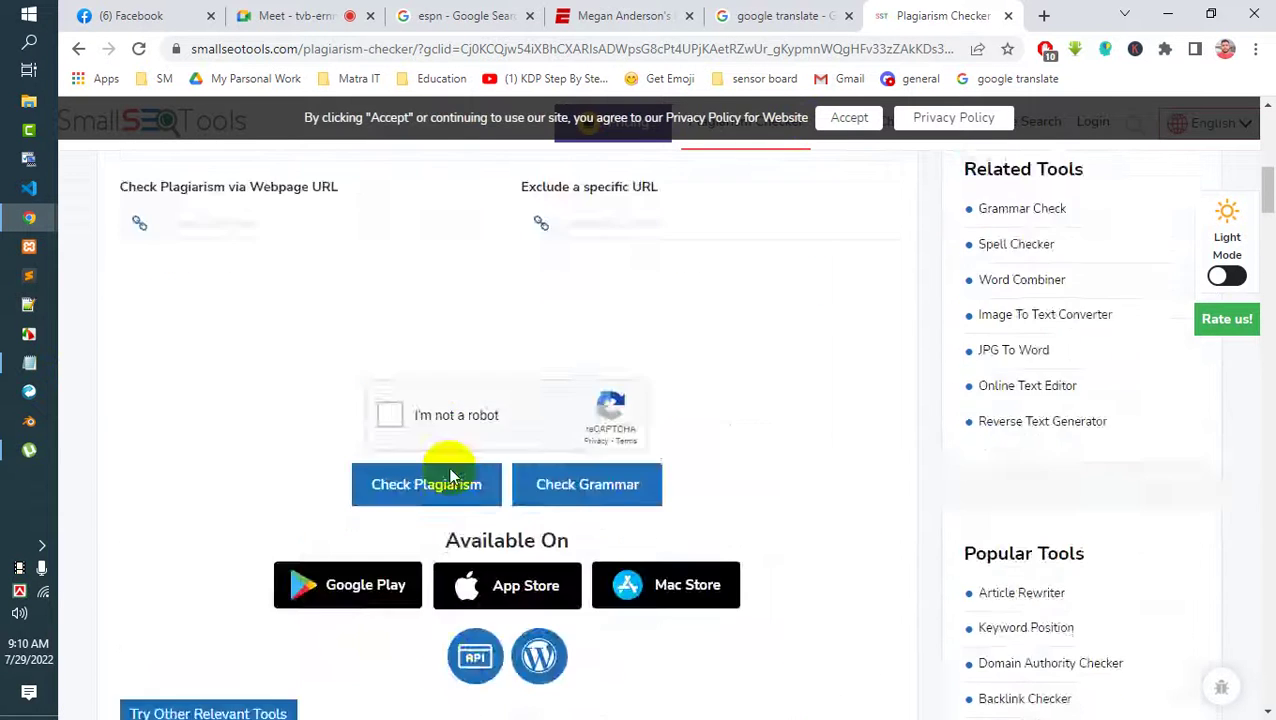
{"action": "scroll", "coordinate": [480, 450], "scroll_direction": "up", "scroll_amount": 8}
{"action": "scroll", "coordinate": [440, 427], "scroll_direction": "down", "scroll_amount": 10}
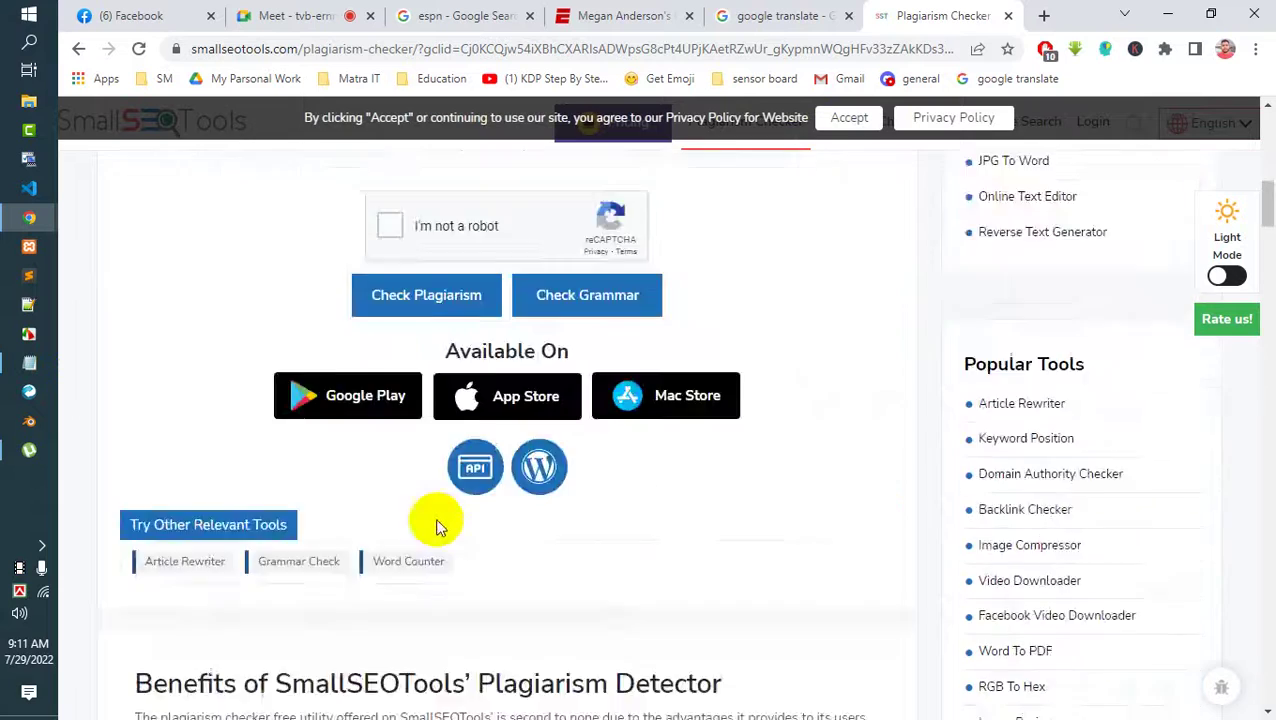
{"action": "scroll", "coordinate": [420, 522], "scroll_direction": "down", "scroll_amount": 15}
{"action": "scroll", "coordinate": [400, 460], "scroll_direction": "up", "scroll_amount": 5}
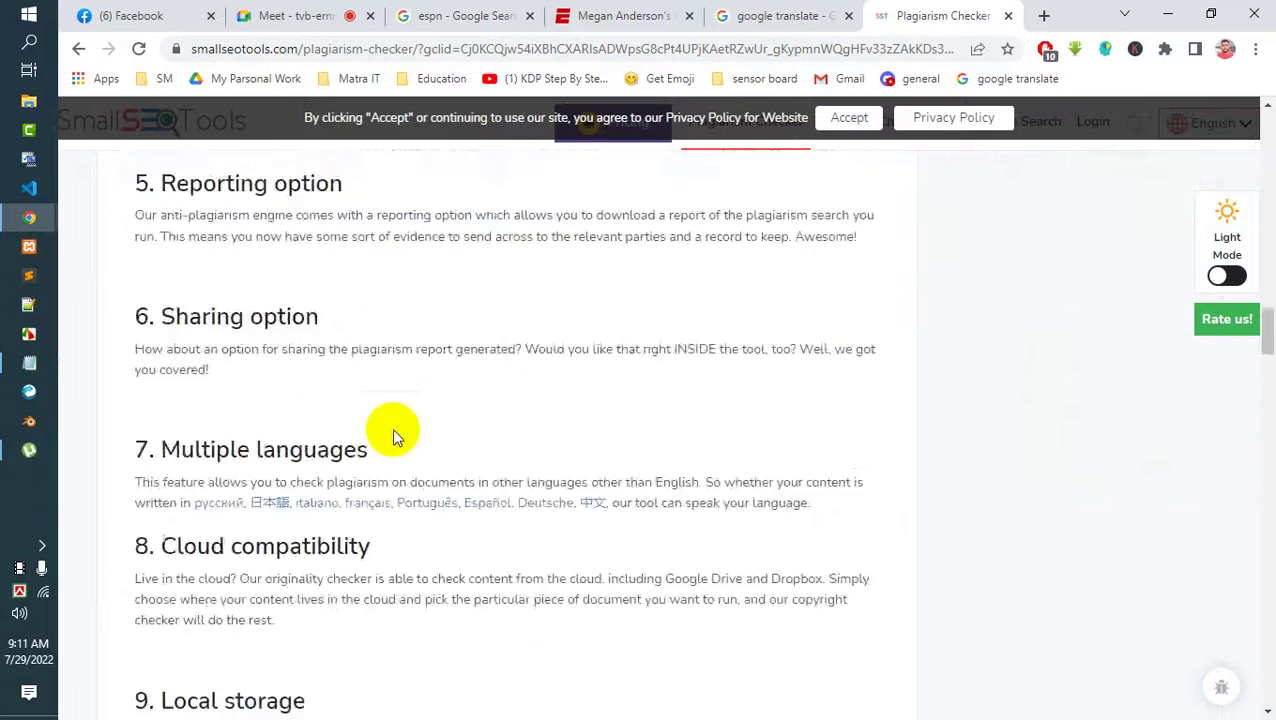
{"action": "scroll", "coordinate": [380, 400], "scroll_direction": "up", "scroll_amount": 20}
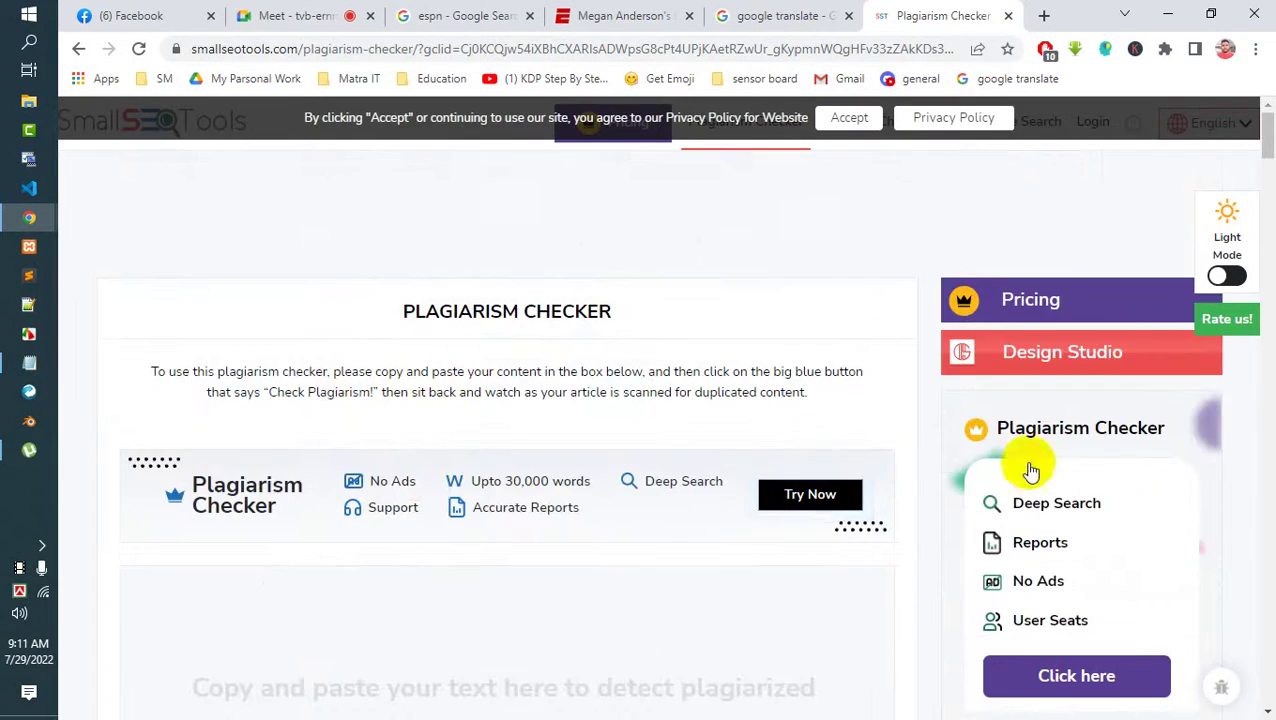
{"action": "scroll", "coordinate": [940, 590], "scroll_direction": "down", "scroll_amount": 7}
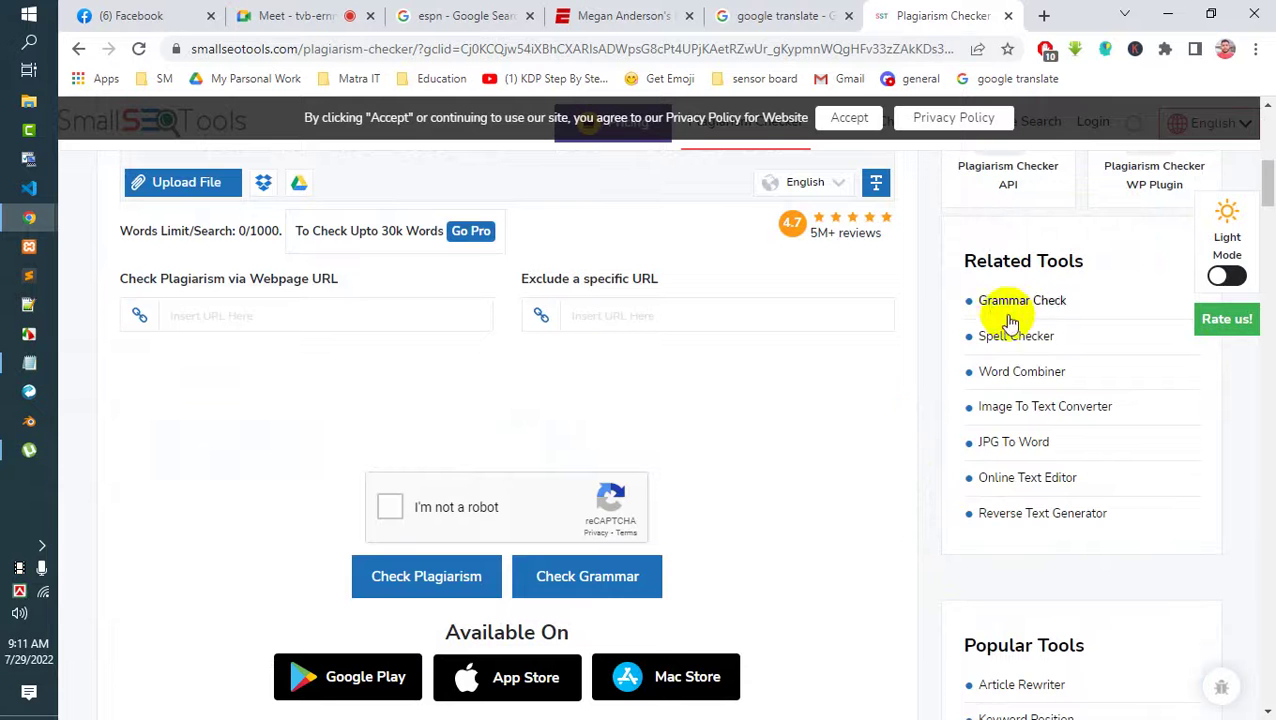
{"action": "scroll", "coordinate": [1032, 325], "scroll_direction": "up", "scroll_amount": 1}
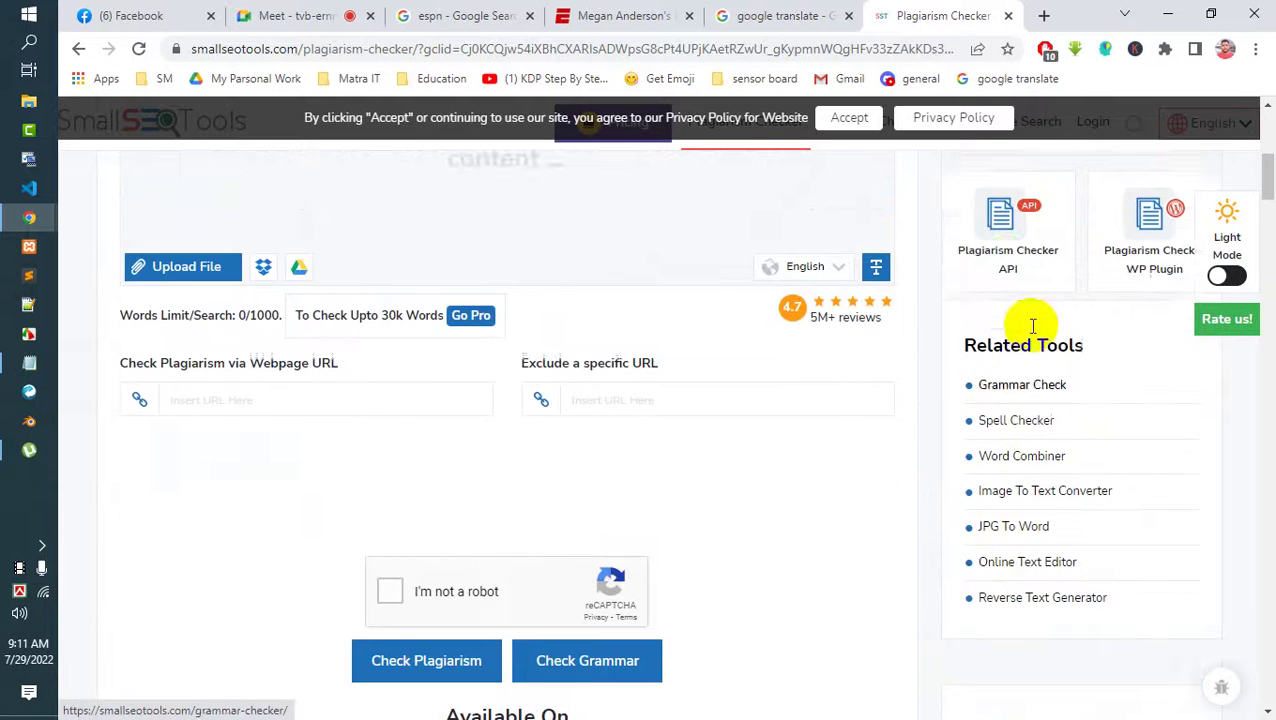
{"action": "scroll", "coordinate": [1060, 345], "scroll_direction": "up", "scroll_amount": 1}
{"action": "scroll", "coordinate": [1045, 330], "scroll_direction": "up", "scroll_amount": 2}
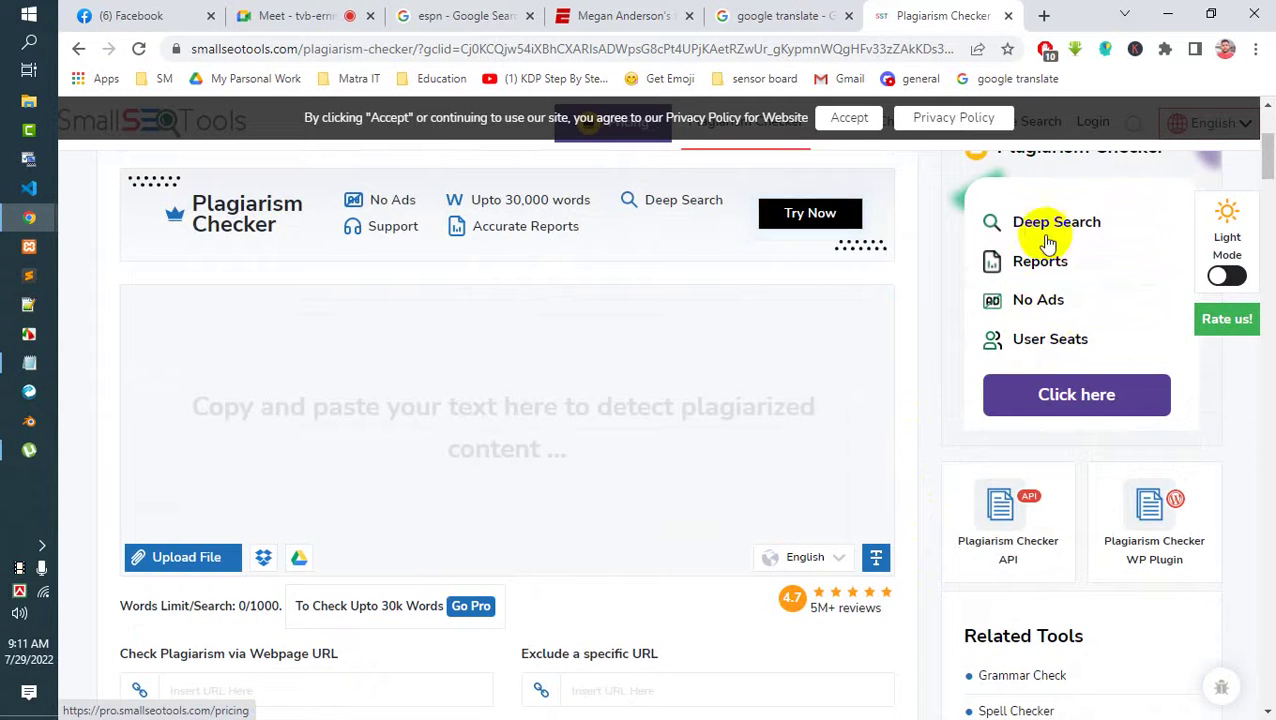
Open the Article Rewriter from the site's Popular Tools and go to its content box.
{"action": "scroll", "coordinate": [1045, 243], "scroll_direction": "down", "scroll_amount": 8}
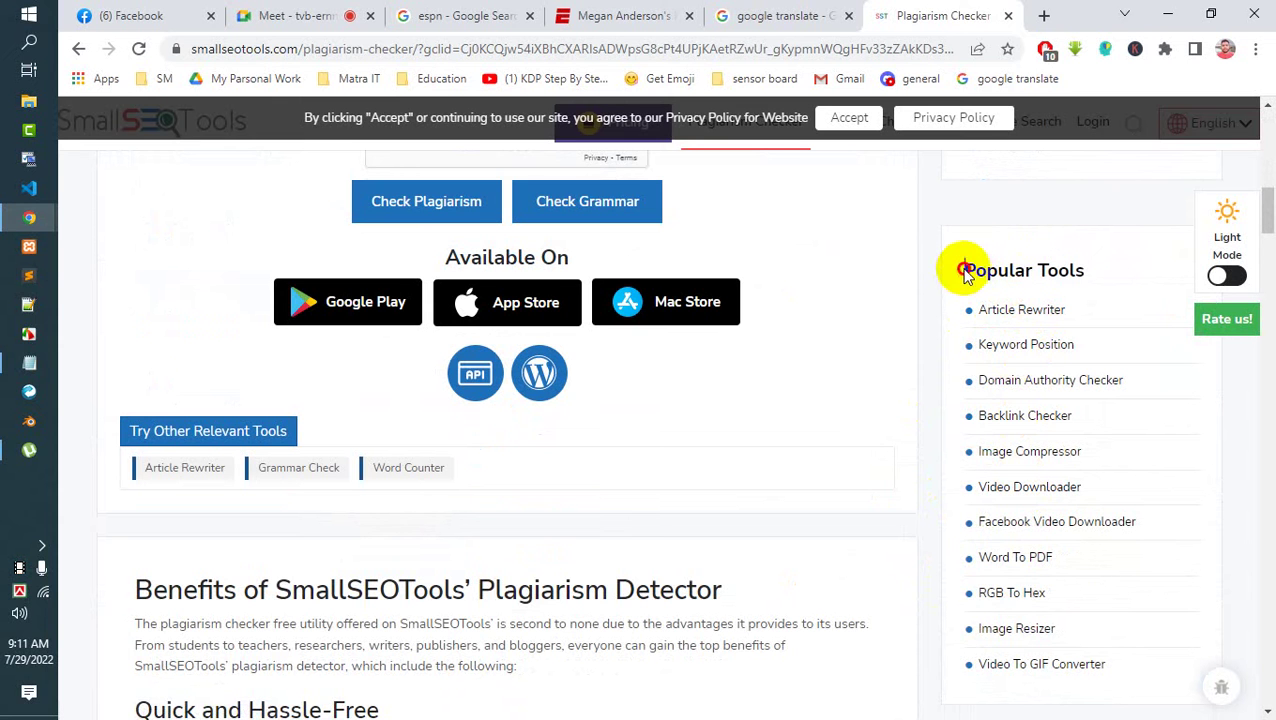
{"action": "left_click_drag", "start_coordinate": [964, 272], "coordinate": [1054, 271]}
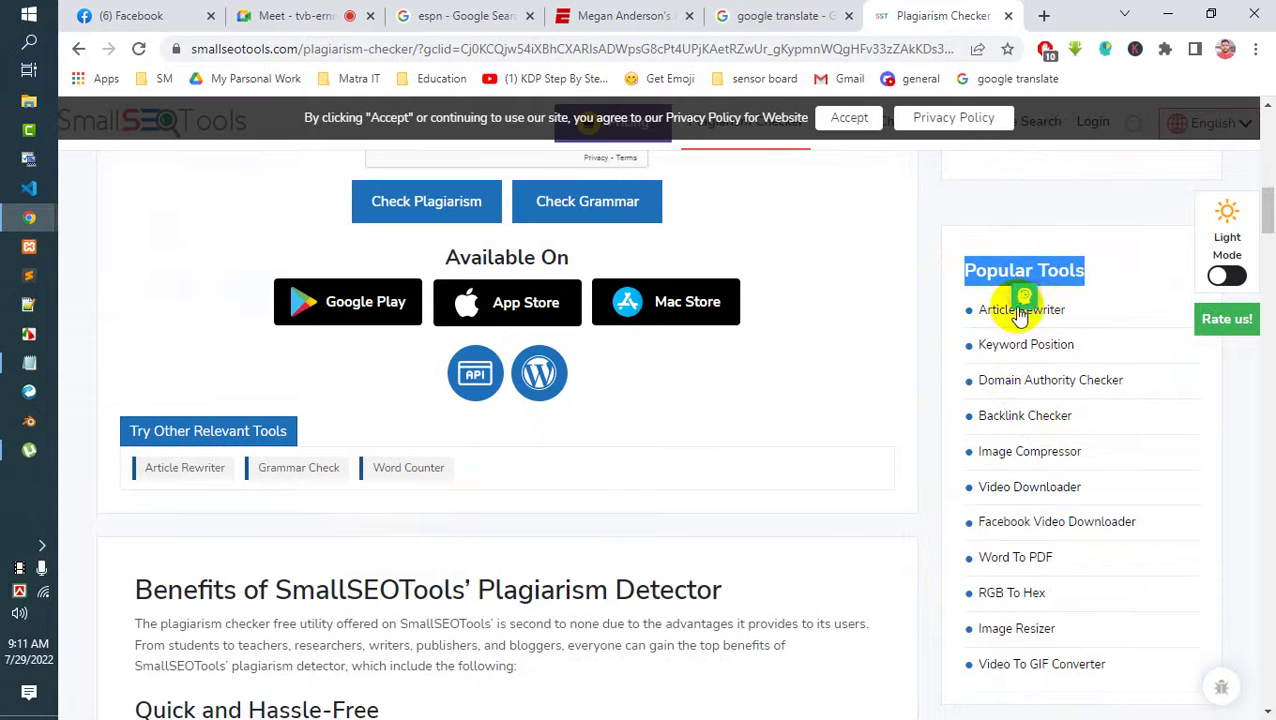
{"action": "left_click", "coordinate": [1050, 312]}
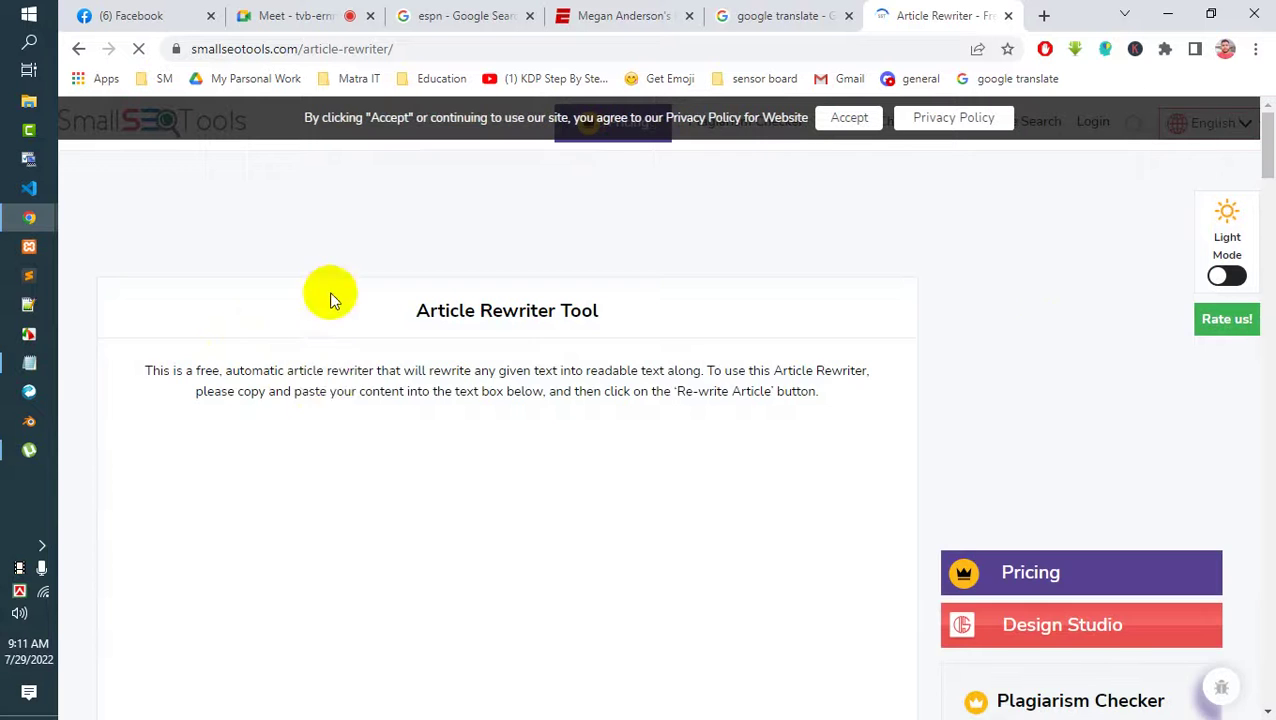
{"action": "scroll", "coordinate": [382, 354], "scroll_direction": "down", "scroll_amount": 3}
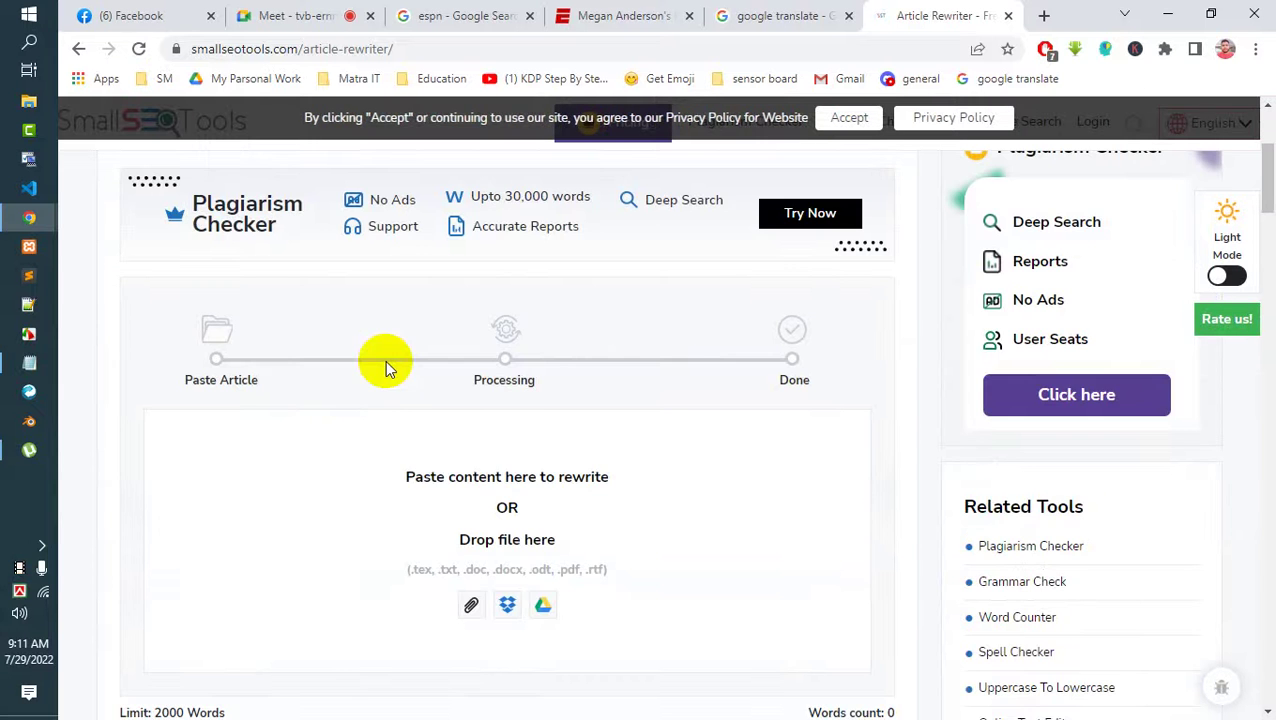
{"action": "scroll", "coordinate": [440, 440], "scroll_direction": "down", "scroll_amount": 2}
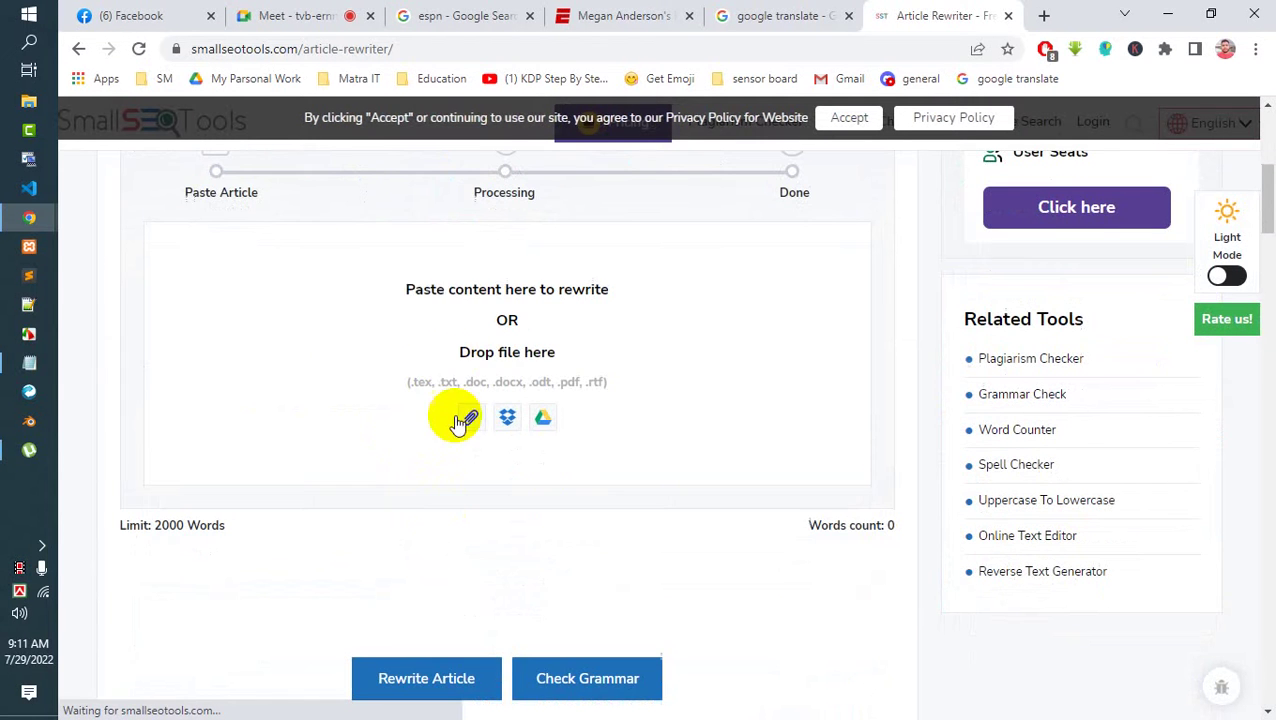
{"action": "left_click", "coordinate": [408, 289]}
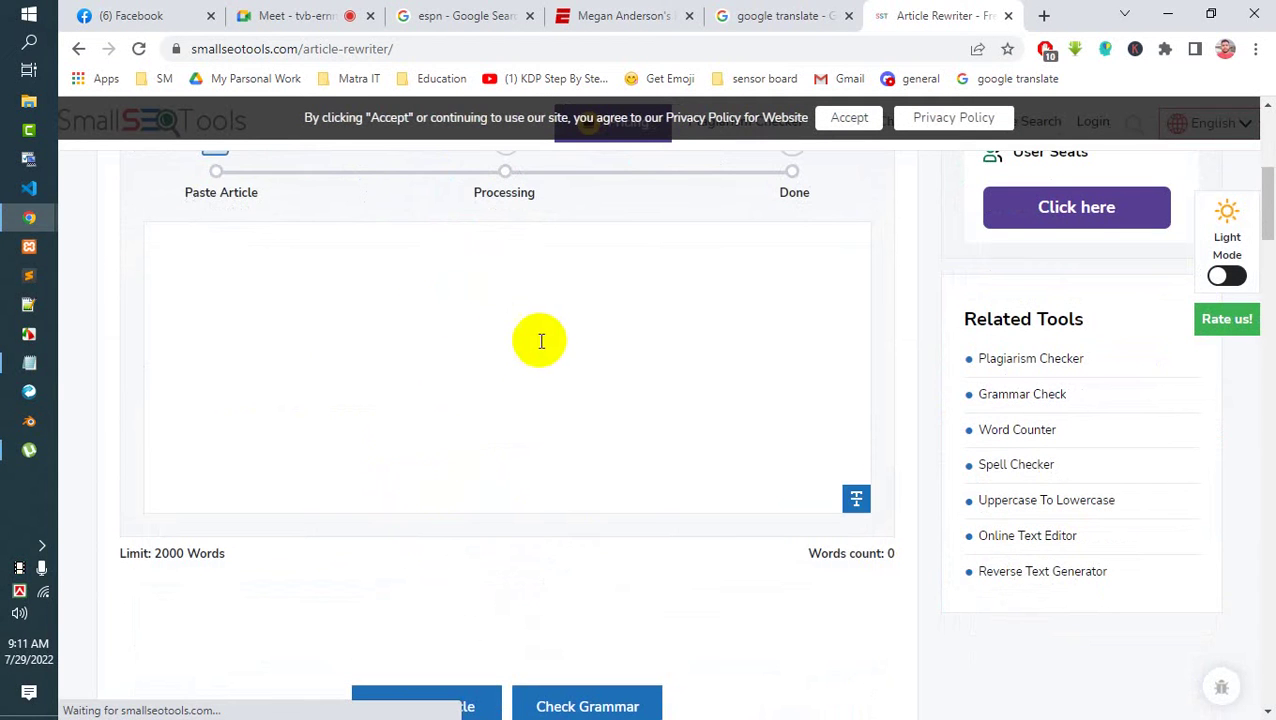
{"action": "left_click", "coordinate": [190, 188]}
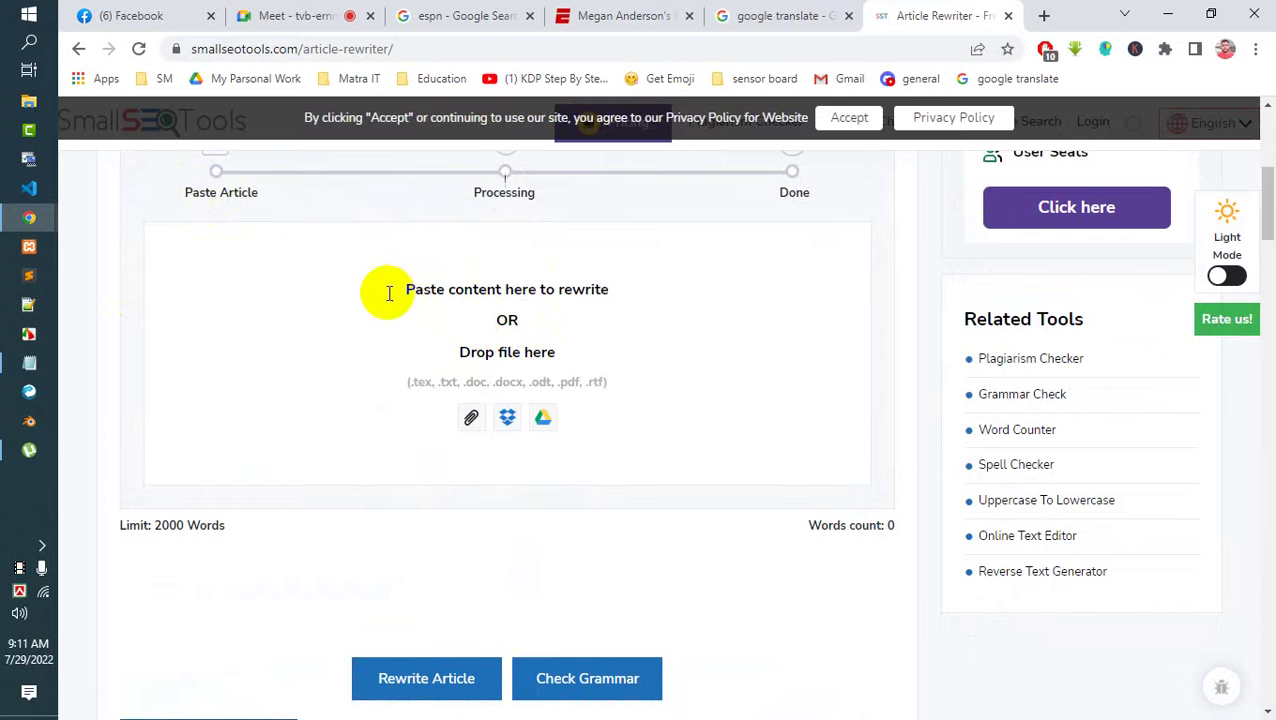
Copy the bantamweight title and Pena paragraphs from the Notepad article and paste them into the Article Rewriter's content box.
{"action": "left_click", "coordinate": [29, 363]}
{"action": "left_click", "coordinate": [568, 262]}
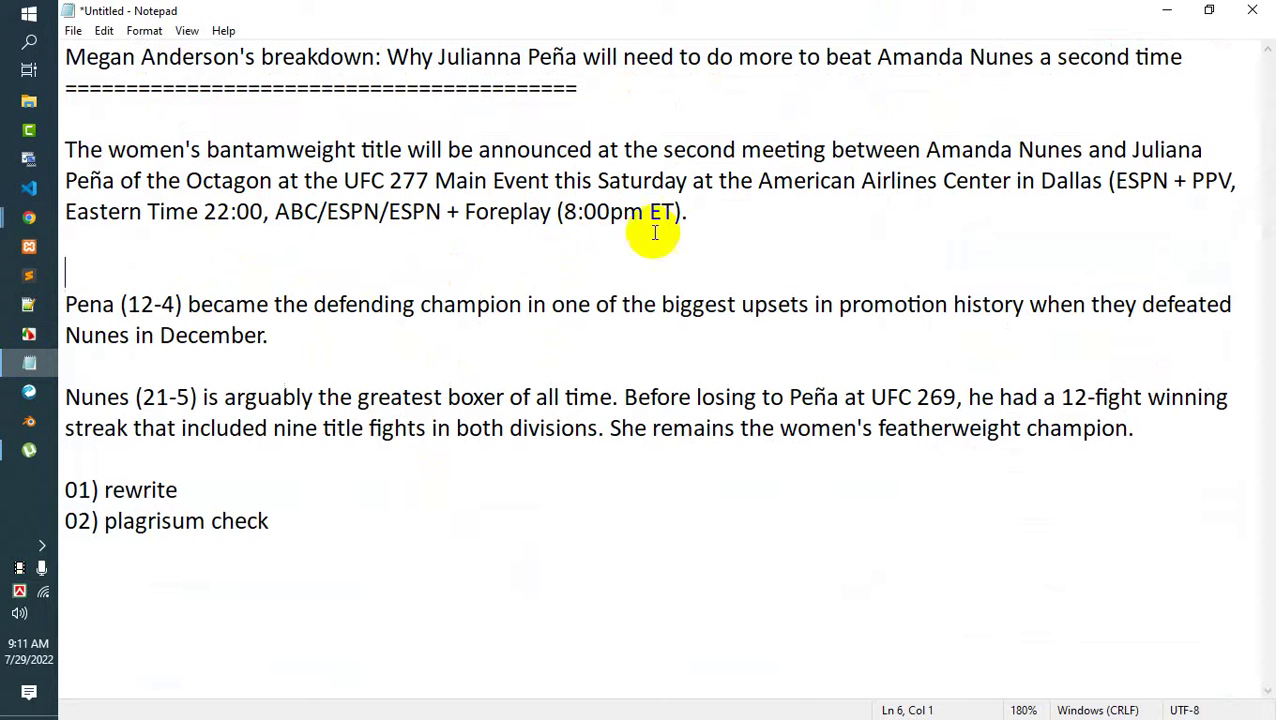
{"action": "left_click_drag", "start_coordinate": [276, 342], "coordinate": [66, 148]}
{"action": "key", "text": "ctrl+c"}
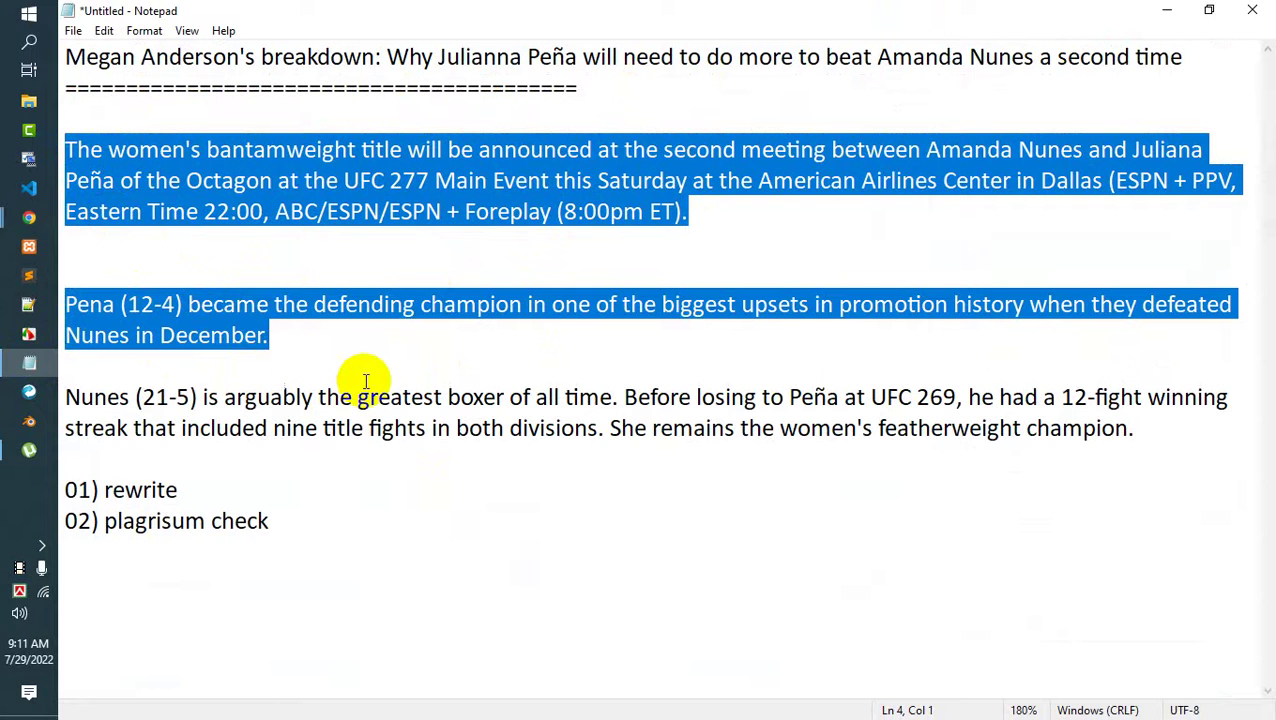
{"action": "left_click", "coordinate": [27, 370]}
{"action": "left_click", "coordinate": [505, 295]}
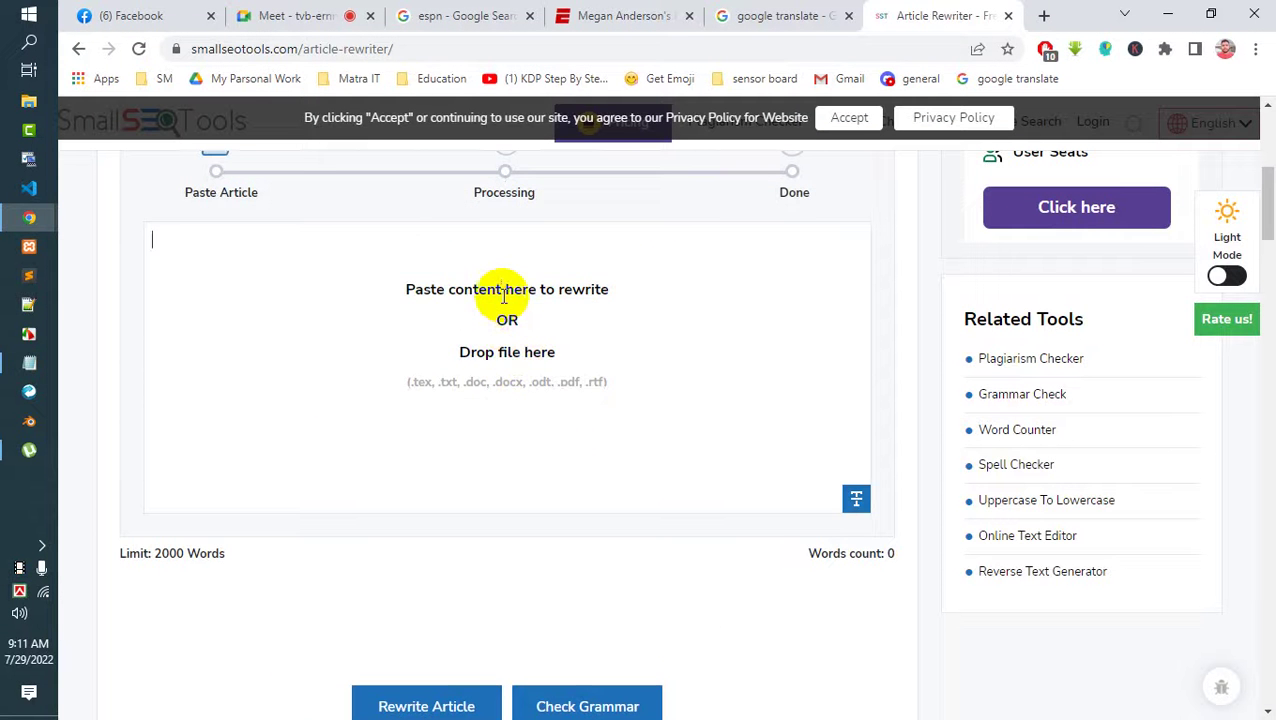
{"action": "key", "text": "ctrl+v"}
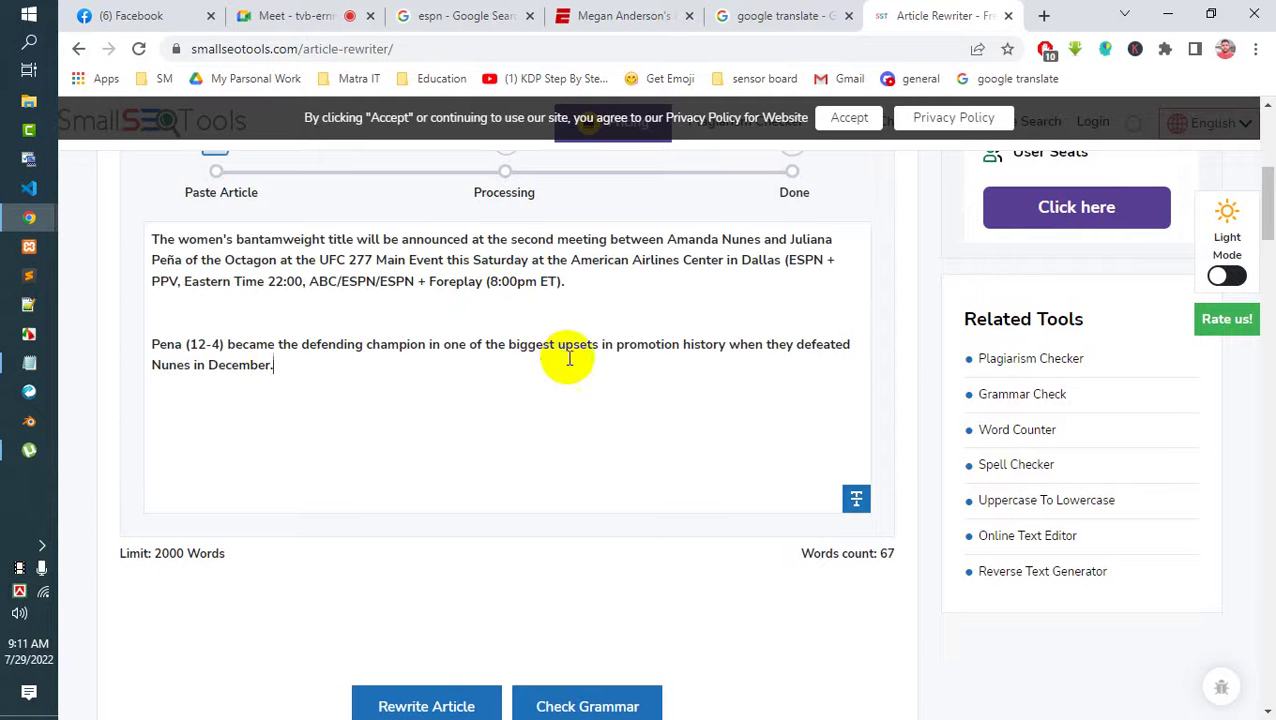
Rewrite the pasted article text and compare the rewritten result with the original.
{"action": "scroll", "coordinate": [461, 497], "scroll_direction": "down", "scroll_amount": 2}
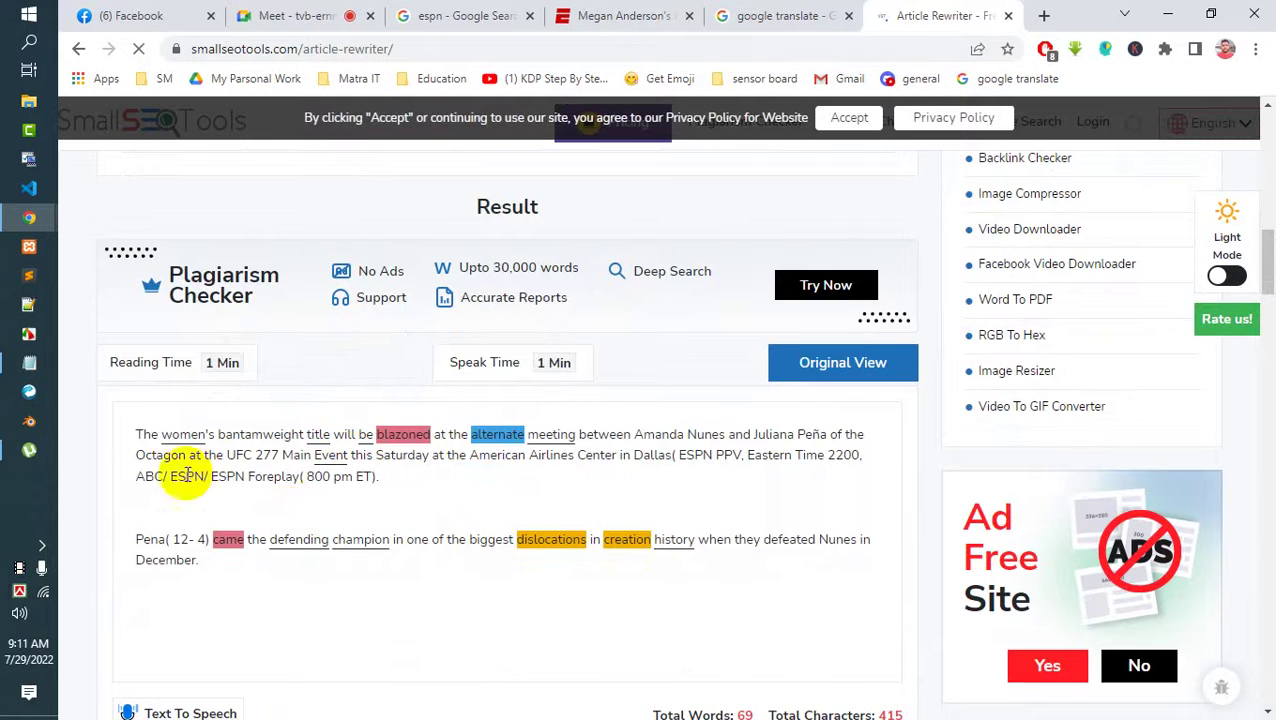
{"action": "scroll", "coordinate": [393, 421], "scroll_direction": "down", "scroll_amount": 1}
{"action": "scroll", "coordinate": [413, 290], "scroll_direction": "up", "scroll_amount": 8}
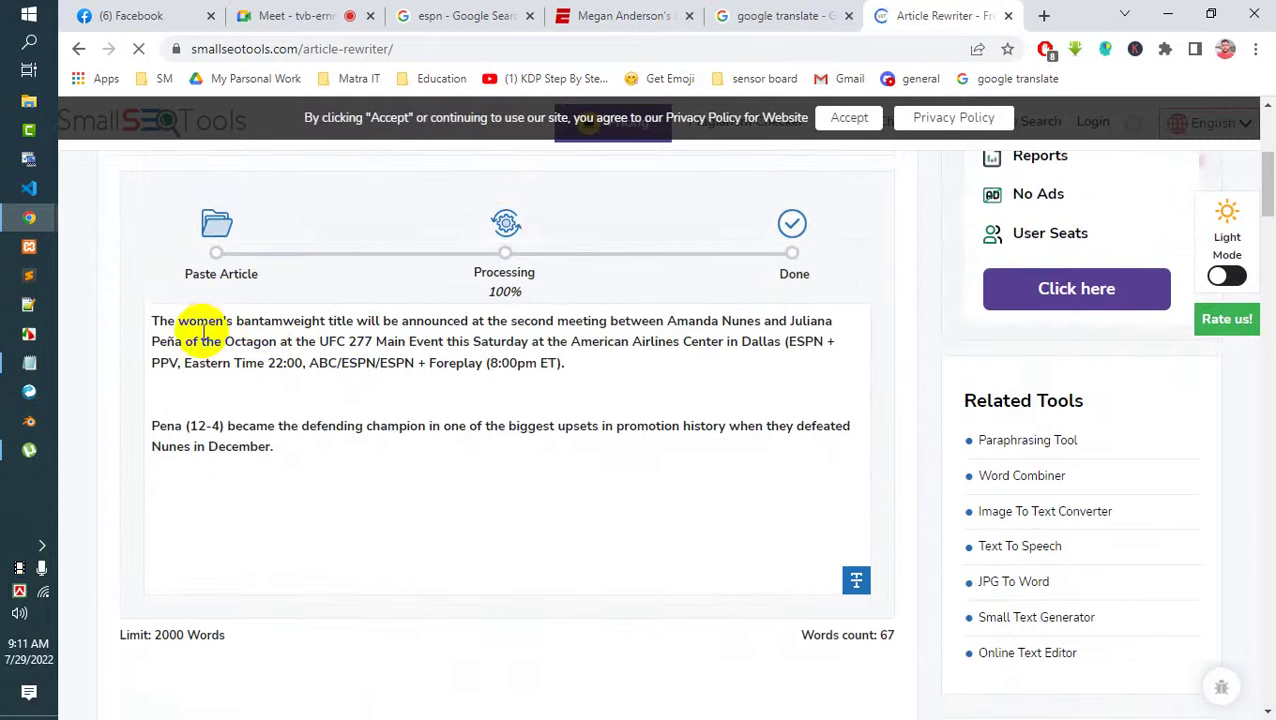
Examine the rewritten article text below the Article Rewriter's content box, including its highlighted replacement words and the available follow-up actions.
{"action": "left_click_drag", "start_coordinate": [152, 321], "coordinate": [433, 361]}
{"action": "scroll", "coordinate": [407, 401], "scroll_direction": "down", "scroll_amount": 6}
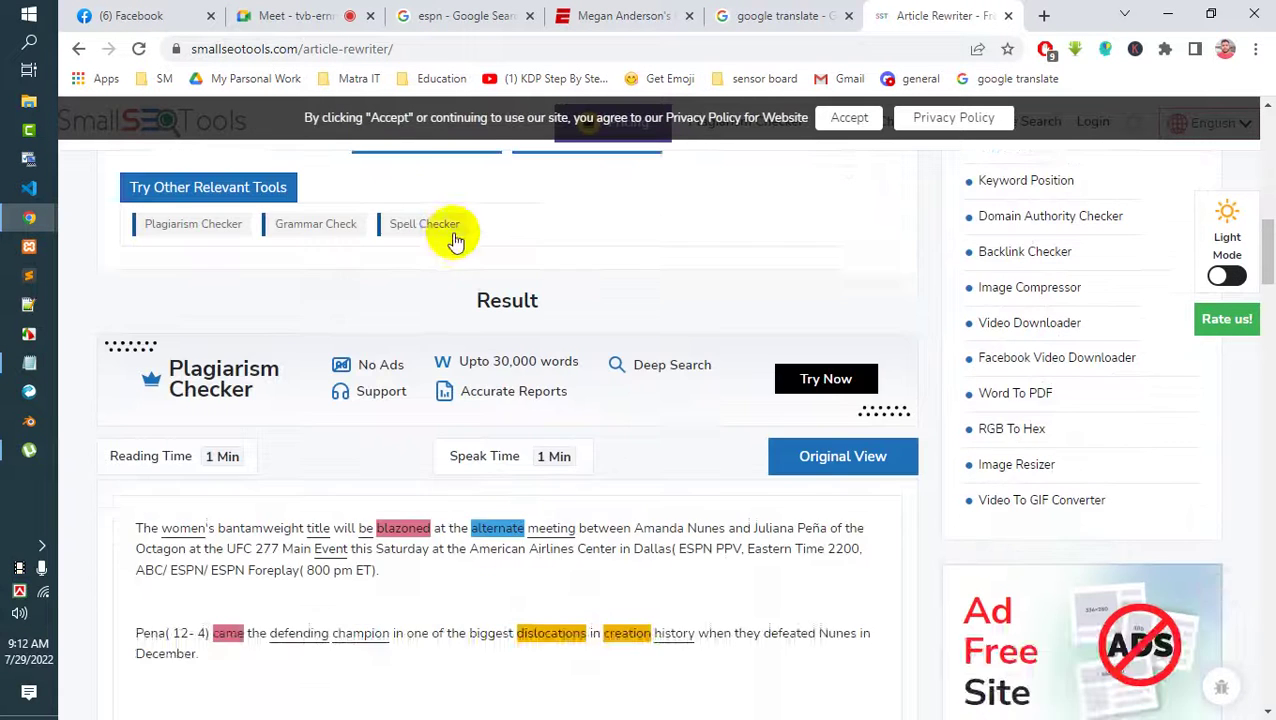
{"action": "scroll", "coordinate": [417, 201], "scroll_direction": "up", "scroll_amount": 1}
{"action": "scroll", "coordinate": [375, 370], "scroll_direction": "down", "scroll_amount": 4}
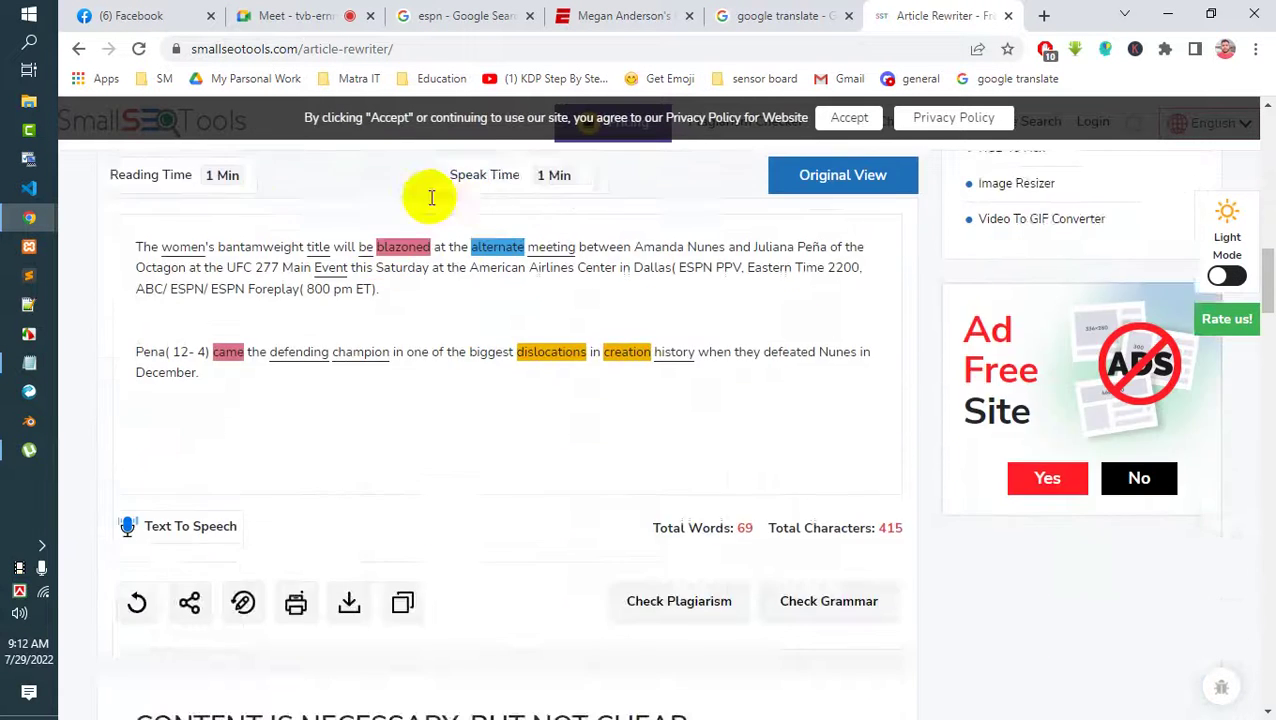
{"action": "scroll", "coordinate": [470, 210], "scroll_direction": "up", "scroll_amount": 2}
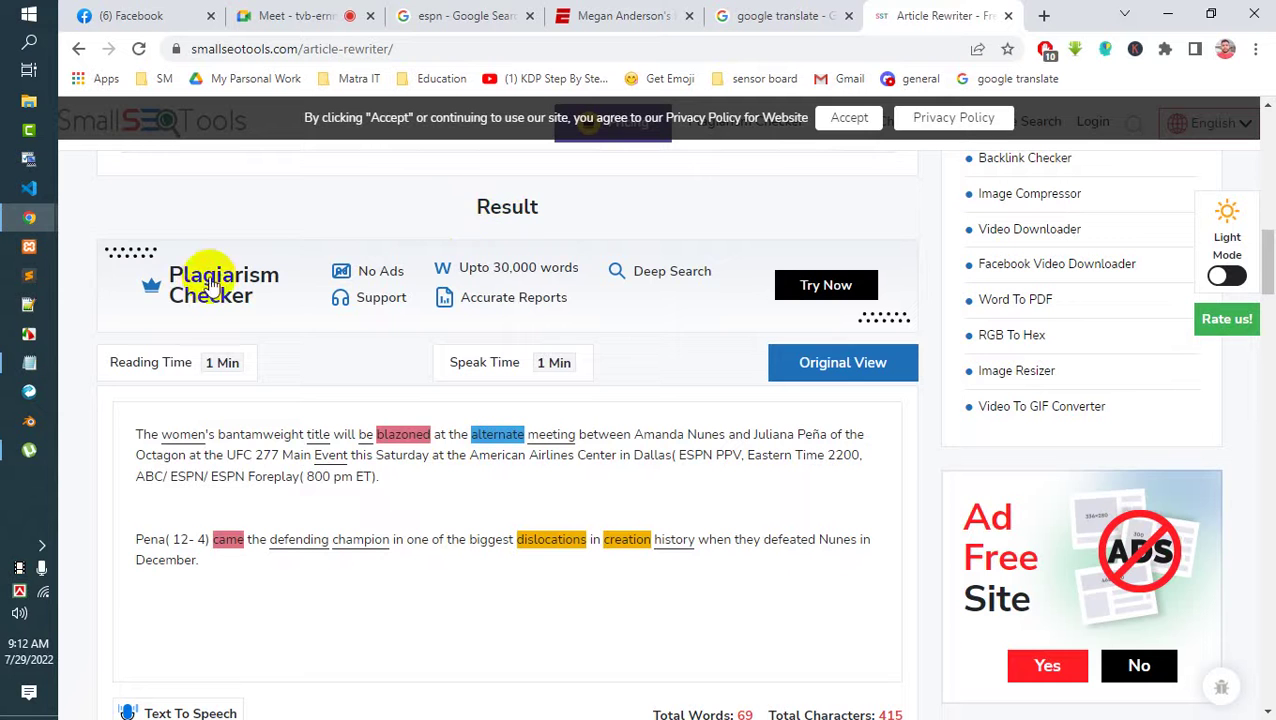
{"action": "scroll", "coordinate": [379, 336], "scroll_direction": "down", "scroll_amount": 3}
{"action": "scroll", "coordinate": [268, 265], "scroll_direction": "up", "scroll_amount": 1}
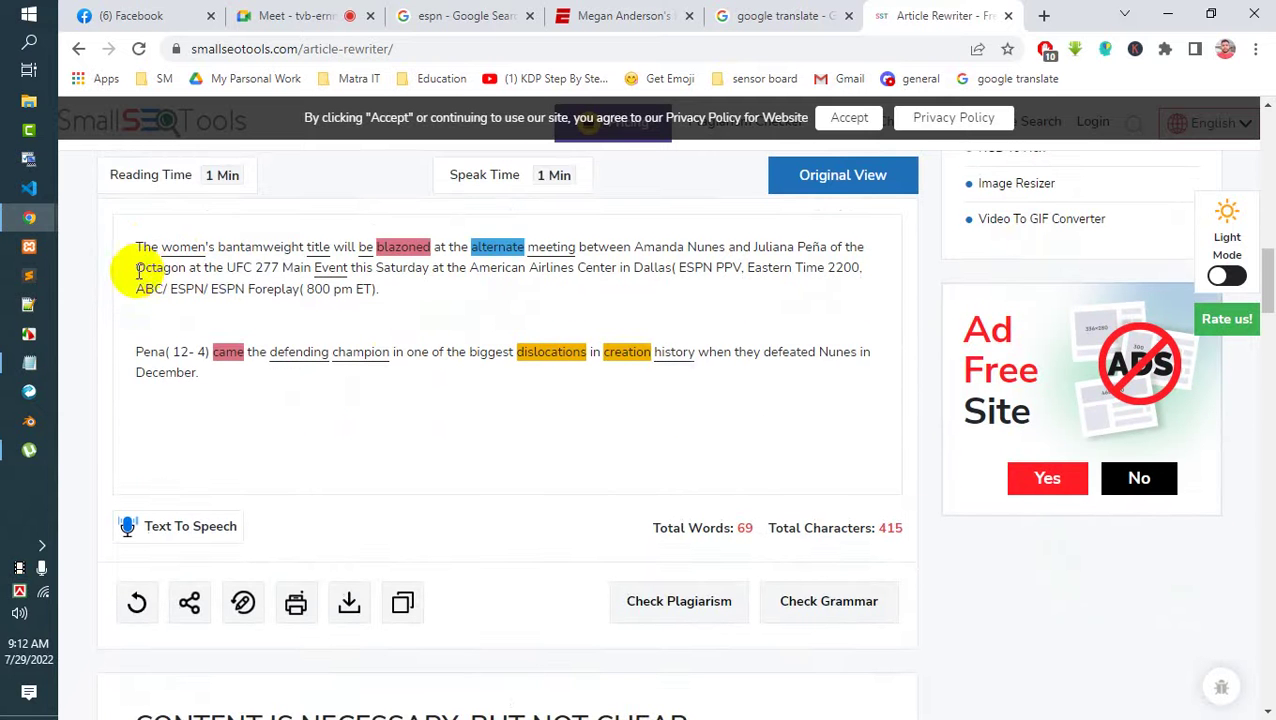
{"action": "scroll", "coordinate": [407, 288], "scroll_direction": "down", "scroll_amount": 2}
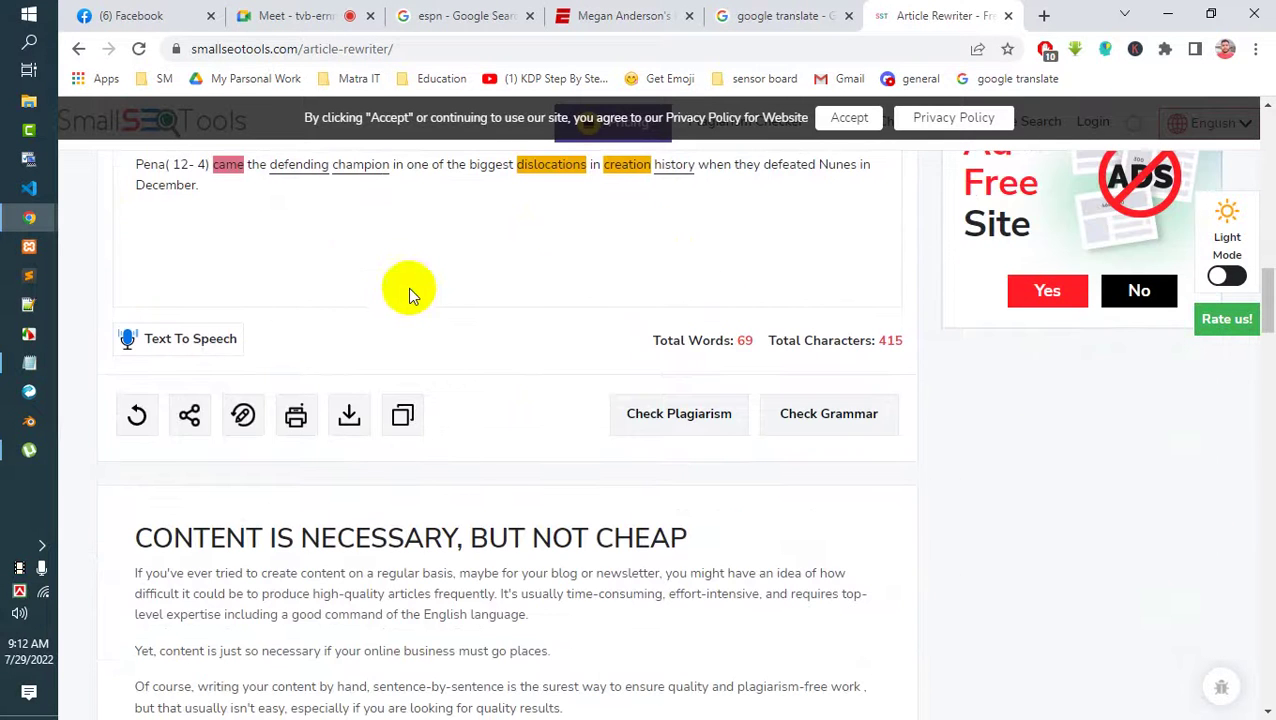
Switch to Notepad and review the rewrite and plagiarism check items in the task list below the article.
{"action": "left_click", "coordinate": [28, 451]}
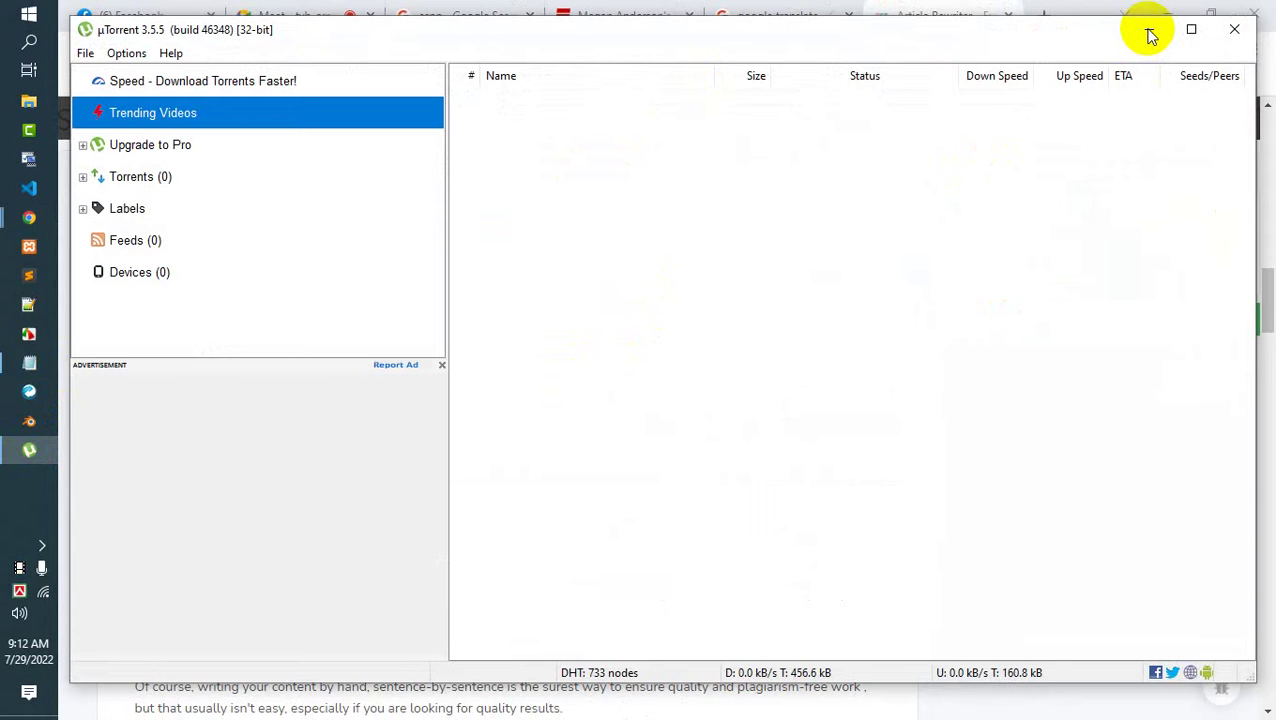
{"action": "left_click", "coordinate": [28, 363]}
{"action": "left_click", "coordinate": [184, 490]}
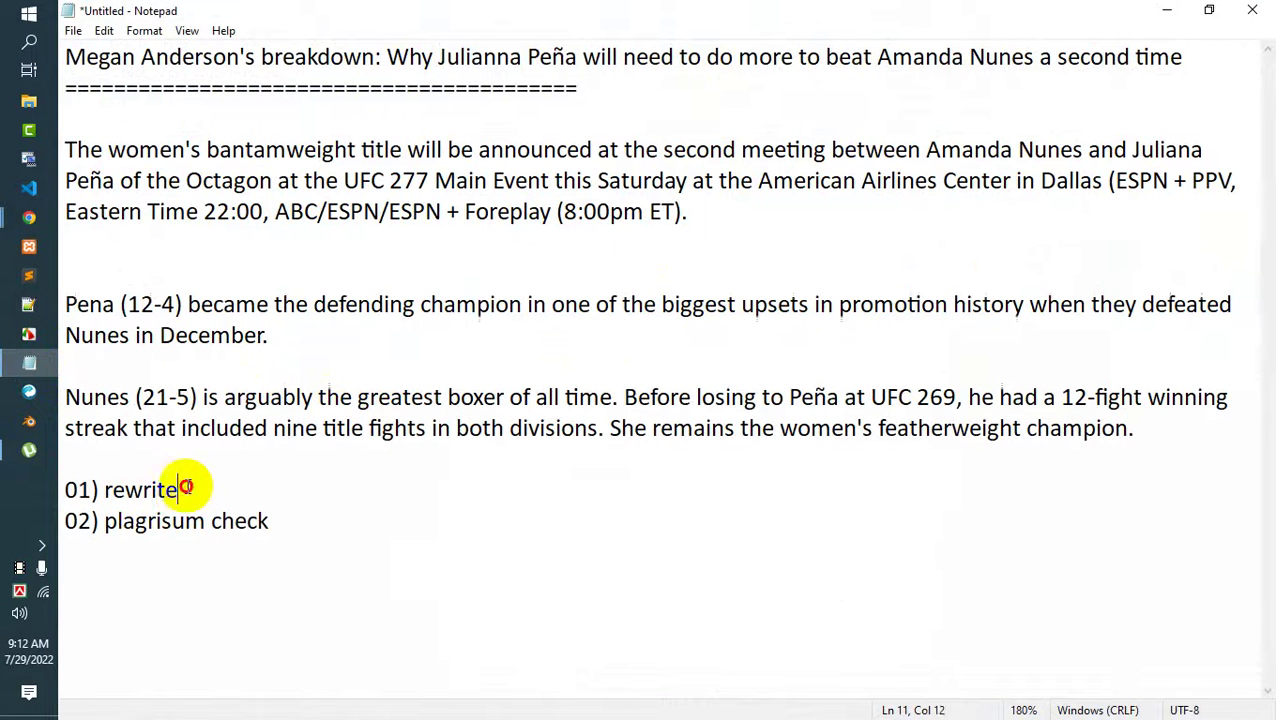
{"action": "left_click_drag", "start_coordinate": [184, 490], "coordinate": [106, 489]}
{"action": "left_click_drag", "start_coordinate": [290, 518], "coordinate": [106, 520]}
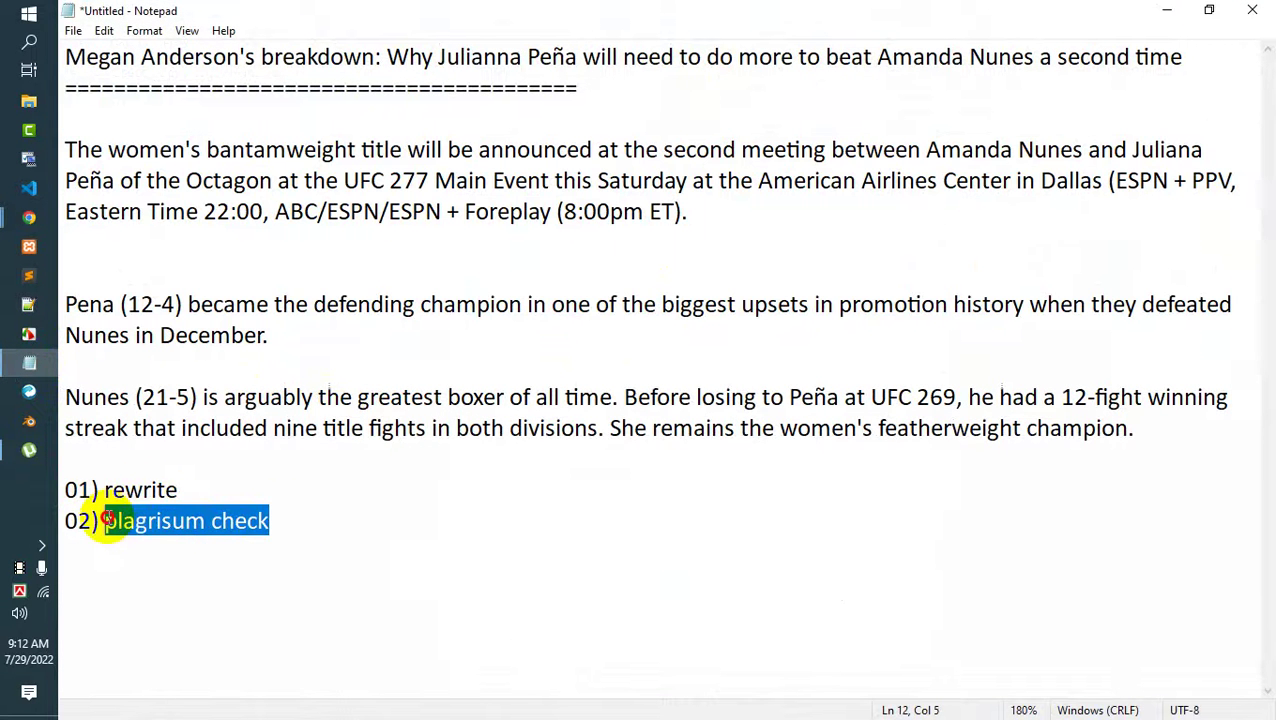
{"action": "left_click", "coordinate": [288, 517]}
{"action": "left_click_drag", "start_coordinate": [290, 520], "coordinate": [106, 520]}
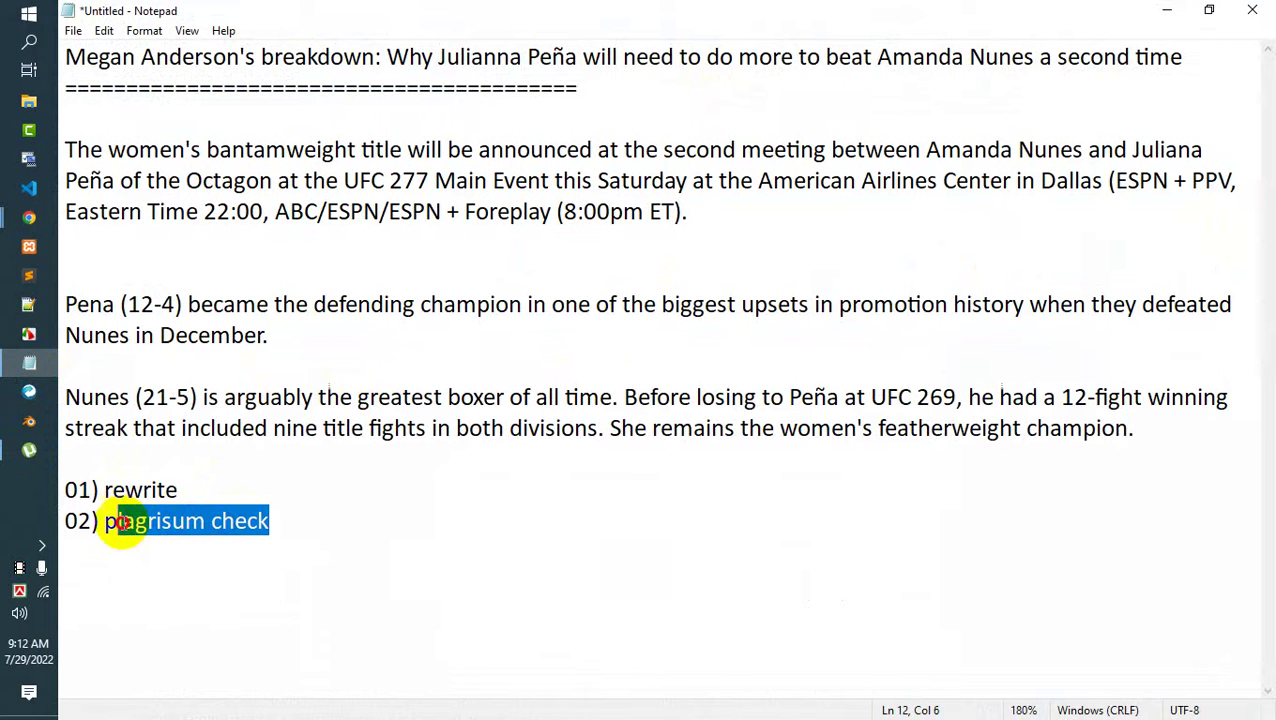
Return to the Article Rewriter in Chrome and send the rewritten text to the Plagiarism Checker.
{"action": "mouse_move", "coordinate": [12, 218]}
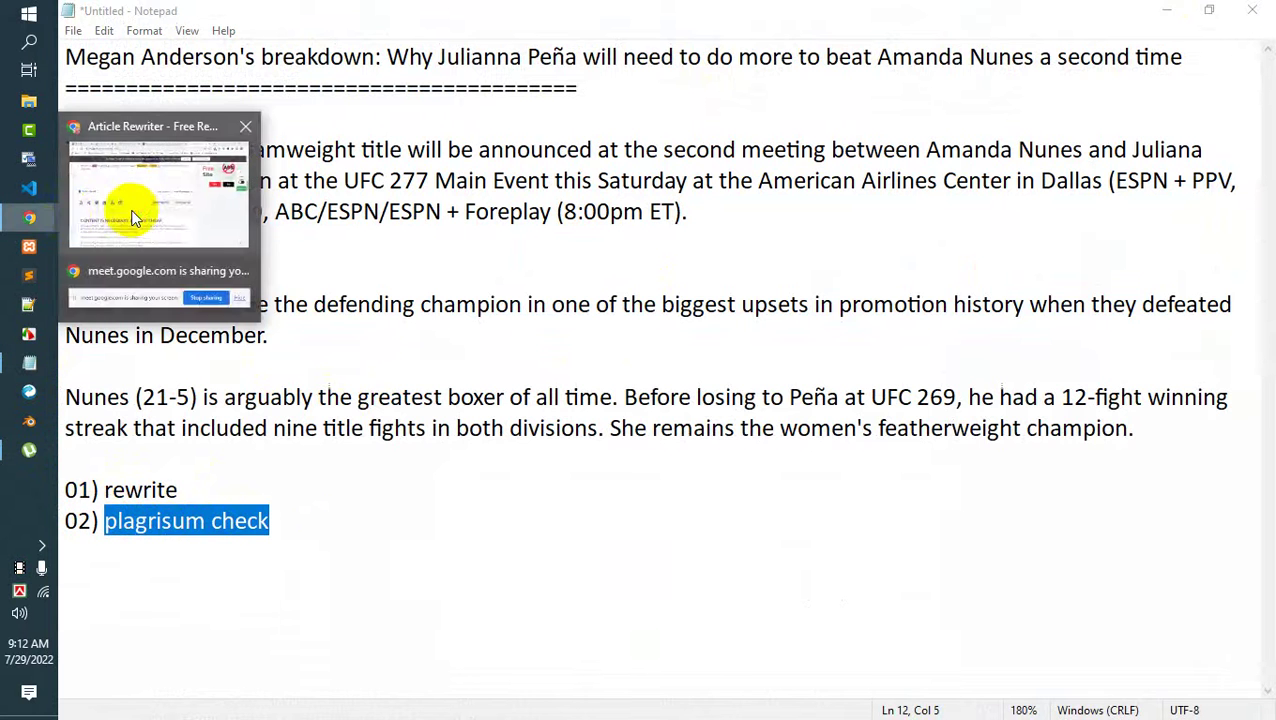
{"action": "left_click", "coordinate": [130, 205]}
{"action": "scroll", "coordinate": [507, 365], "scroll_direction": "up", "scroll_amount": 3}
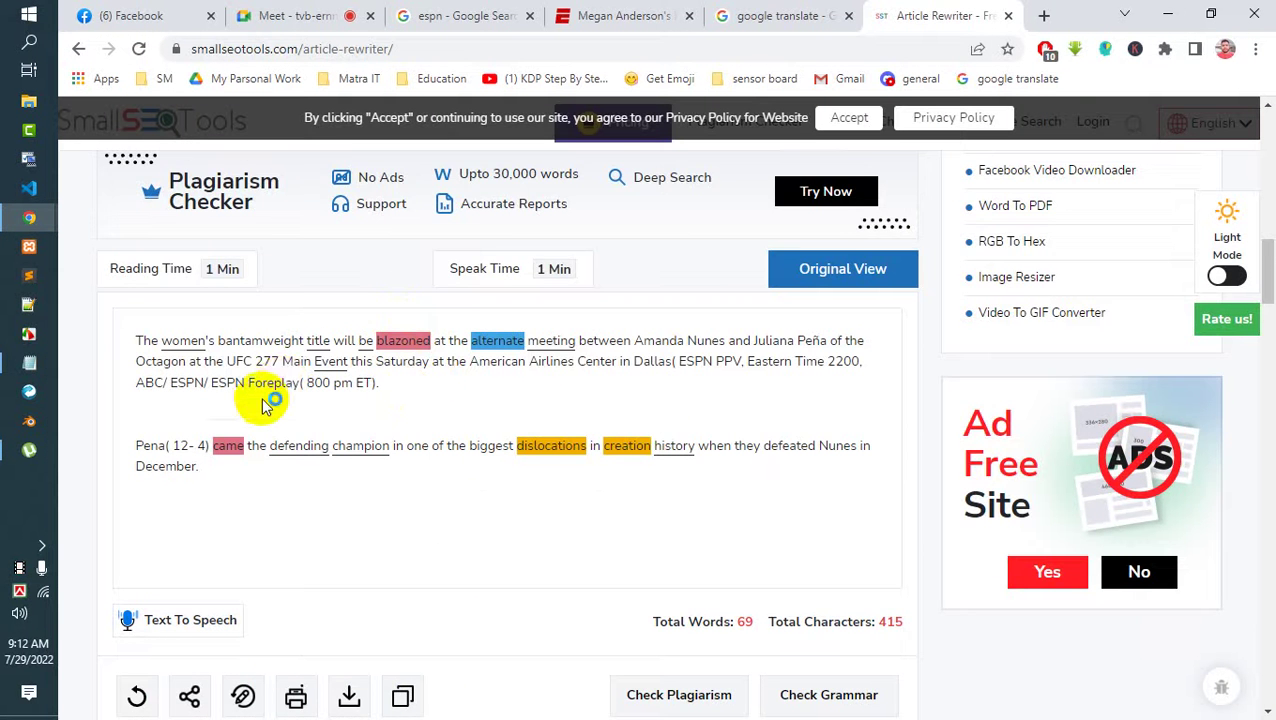
{"action": "scroll", "coordinate": [271, 398], "scroll_direction": "down", "scroll_amount": 2}
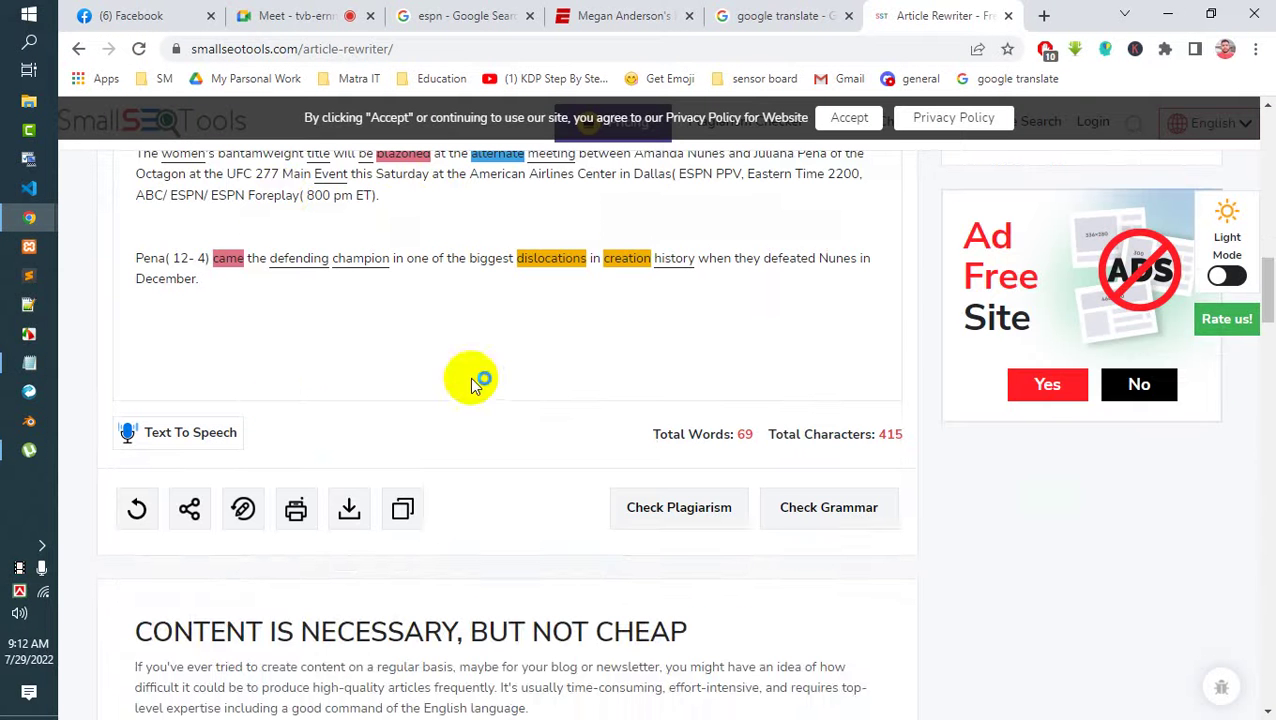
{"action": "left_click", "coordinate": [683, 508]}
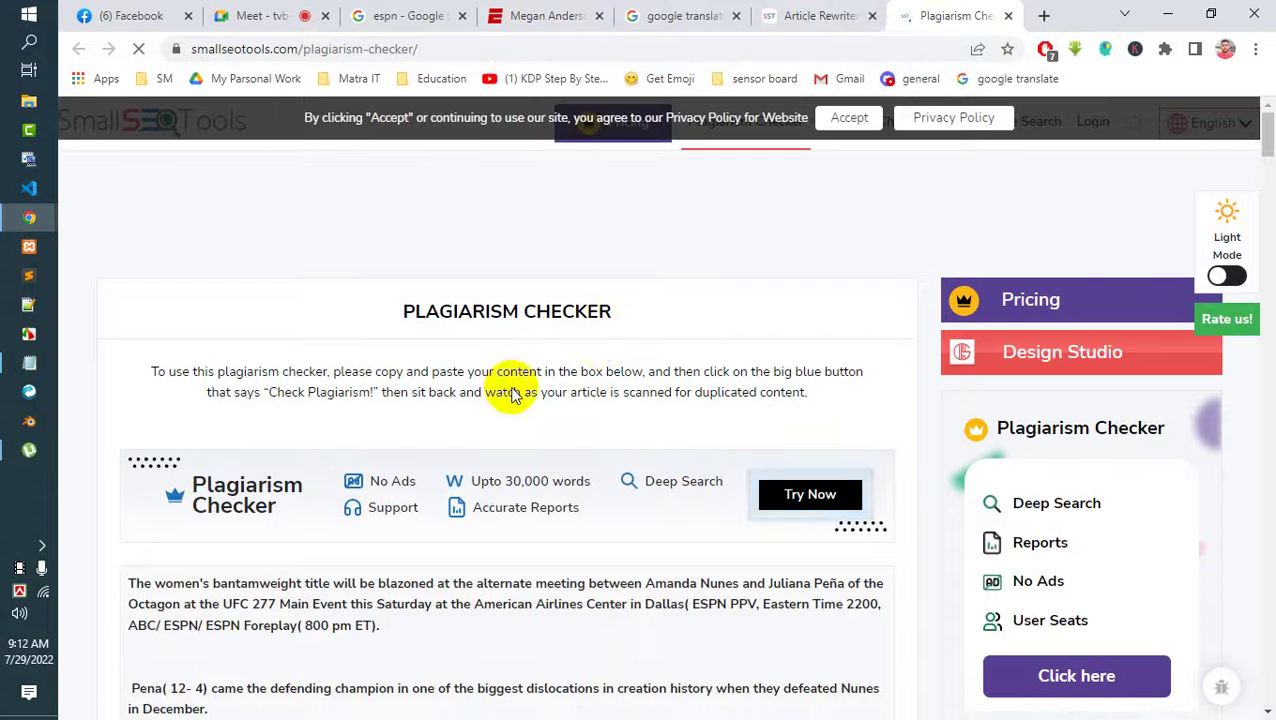
Complete the "I'm not a robot" verification and run the plagiarism check on the rewritten article text.
{"action": "scroll", "coordinate": [527, 456], "scroll_direction": "down", "scroll_amount": 5}
{"action": "scroll", "coordinate": [520, 466], "scroll_direction": "up", "scroll_amount": 1}
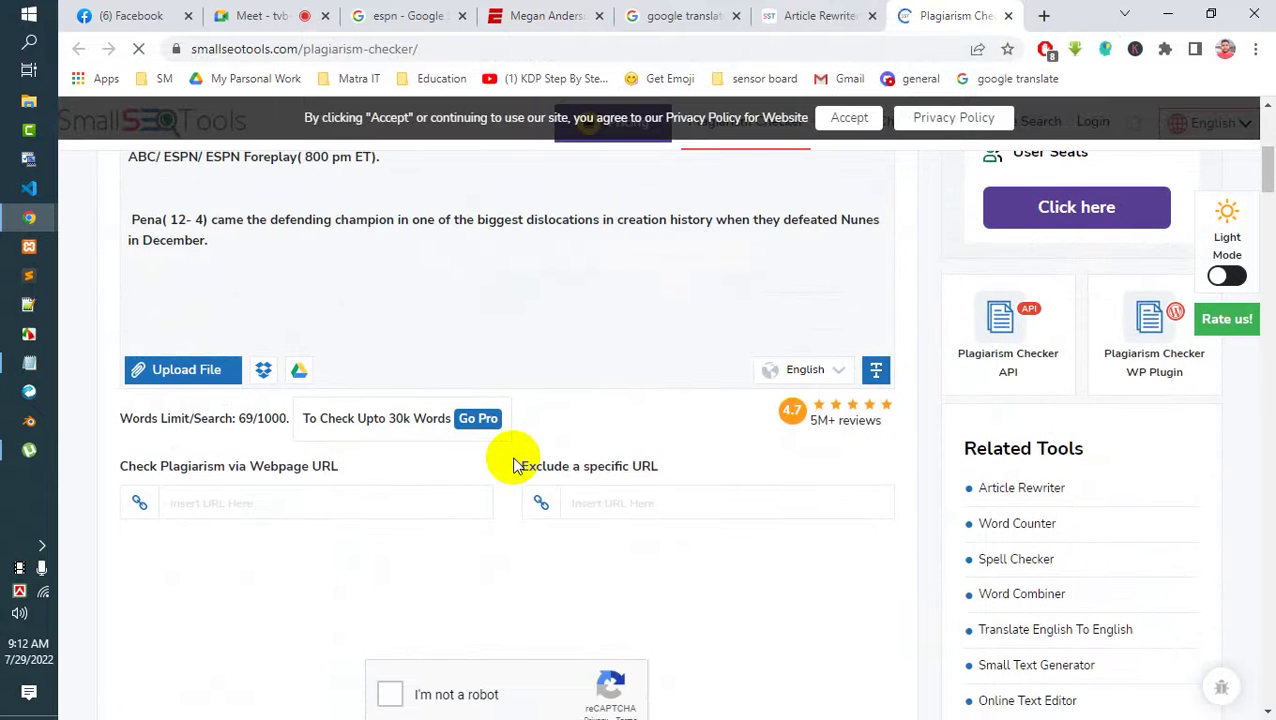
{"action": "scroll", "coordinate": [513, 407], "scroll_direction": "down", "scroll_amount": 3}
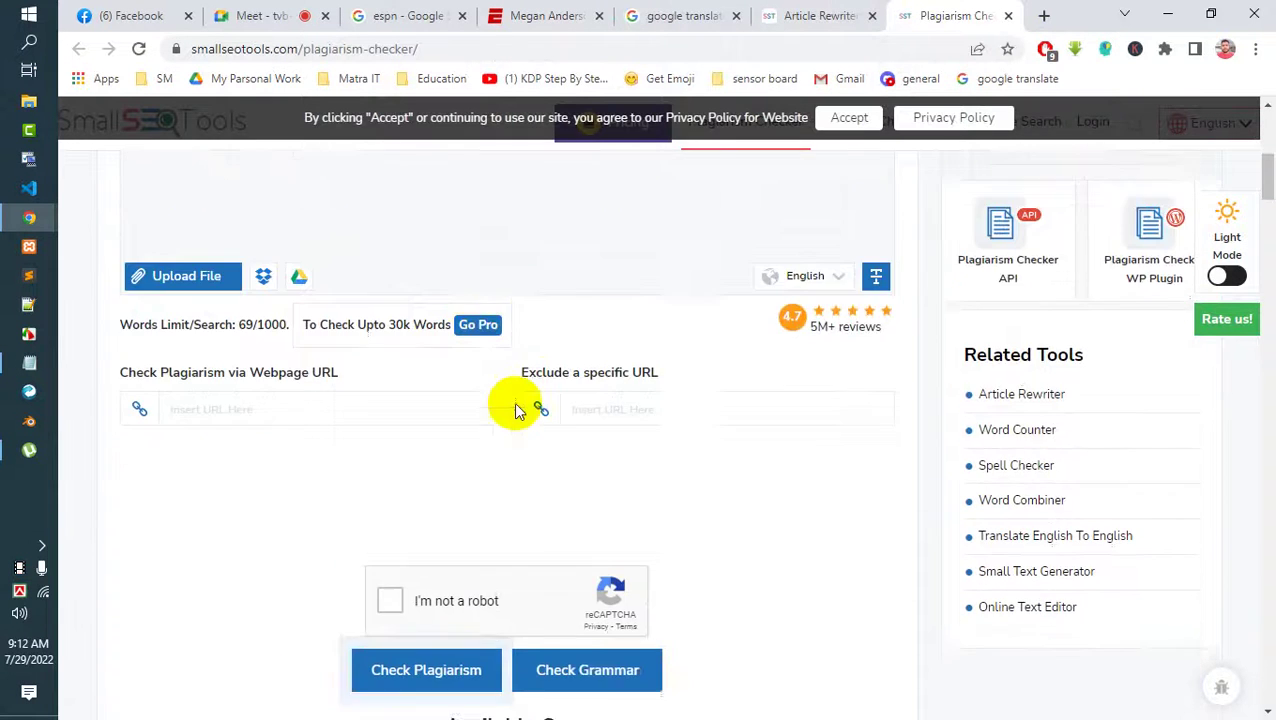
{"action": "scroll", "coordinate": [501, 362], "scroll_direction": "up", "scroll_amount": 6}
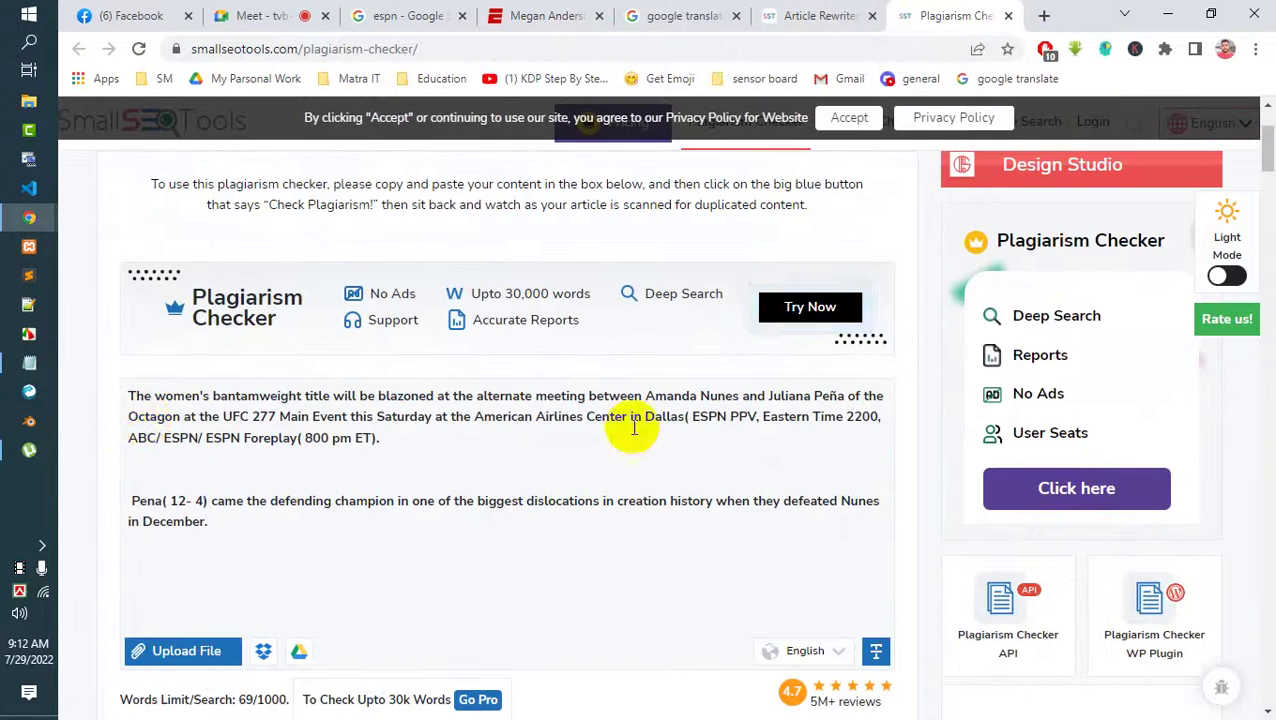
{"action": "scroll", "coordinate": [500, 450], "scroll_direction": "down", "scroll_amount": 5}
{"action": "scroll", "coordinate": [452, 471], "scroll_direction": "down", "scroll_amount": 2}
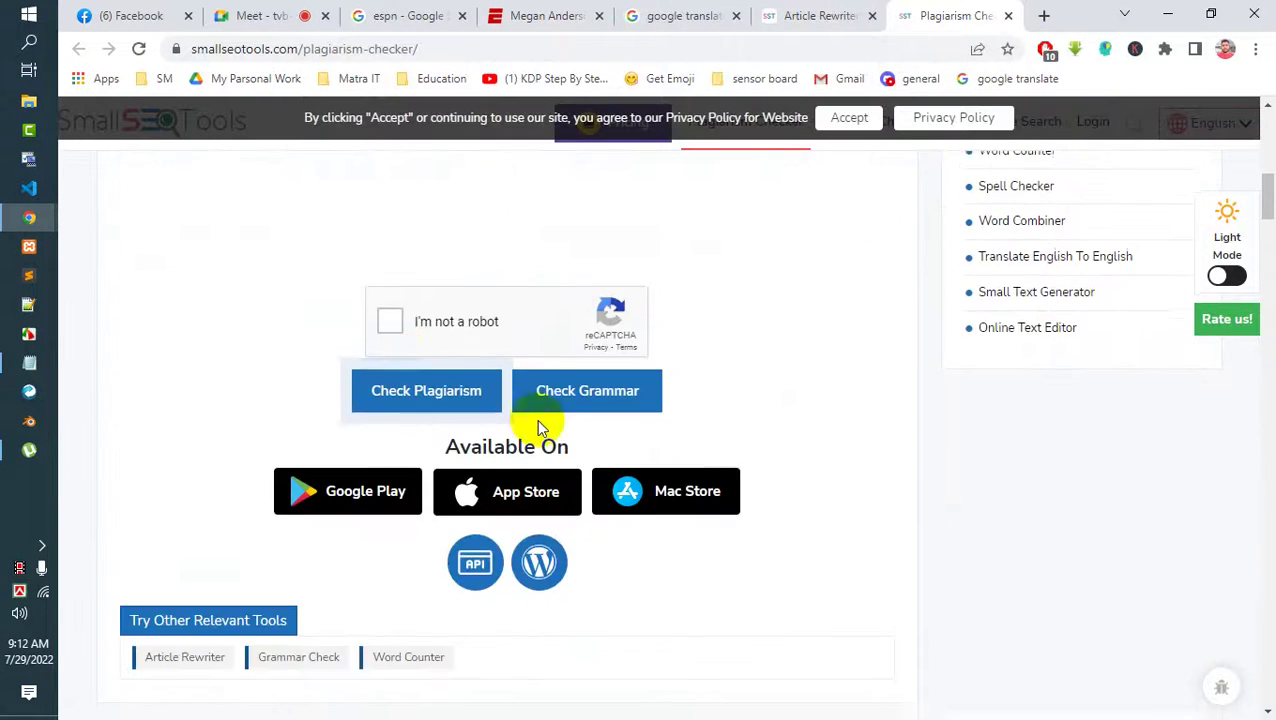
{"action": "left_click", "coordinate": [391, 320]}
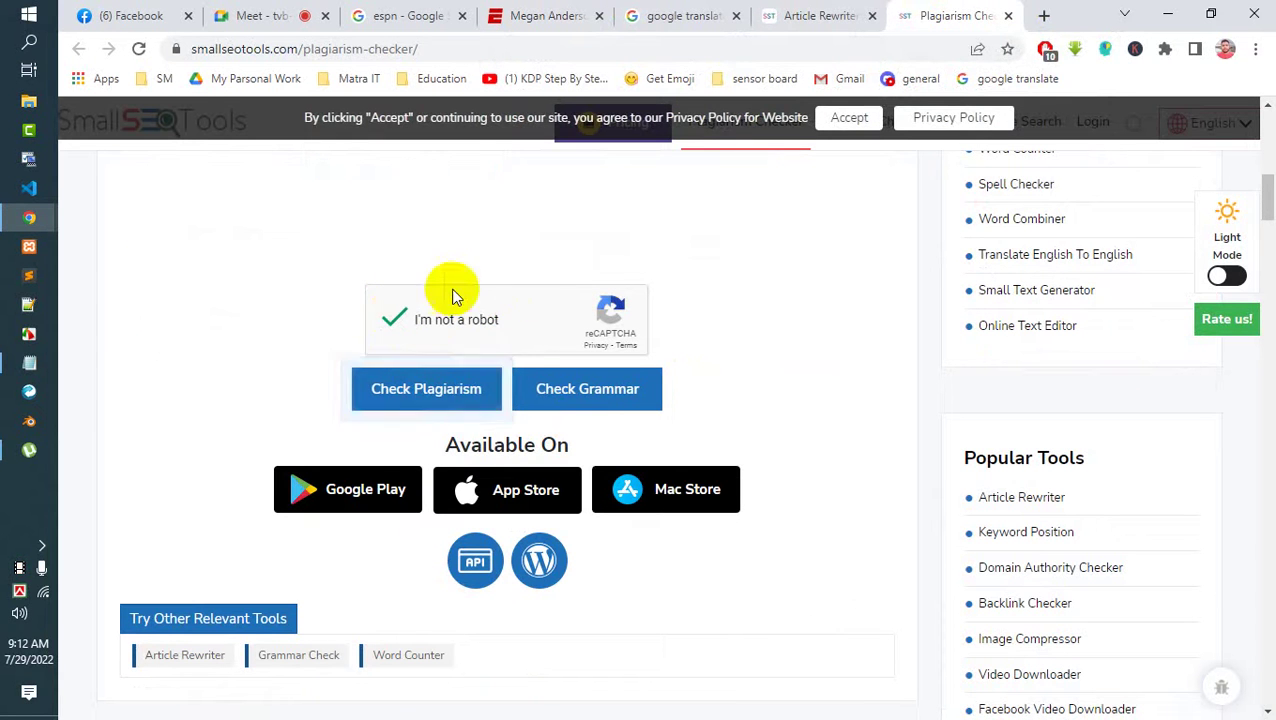
{"action": "left_click", "coordinate": [430, 393]}
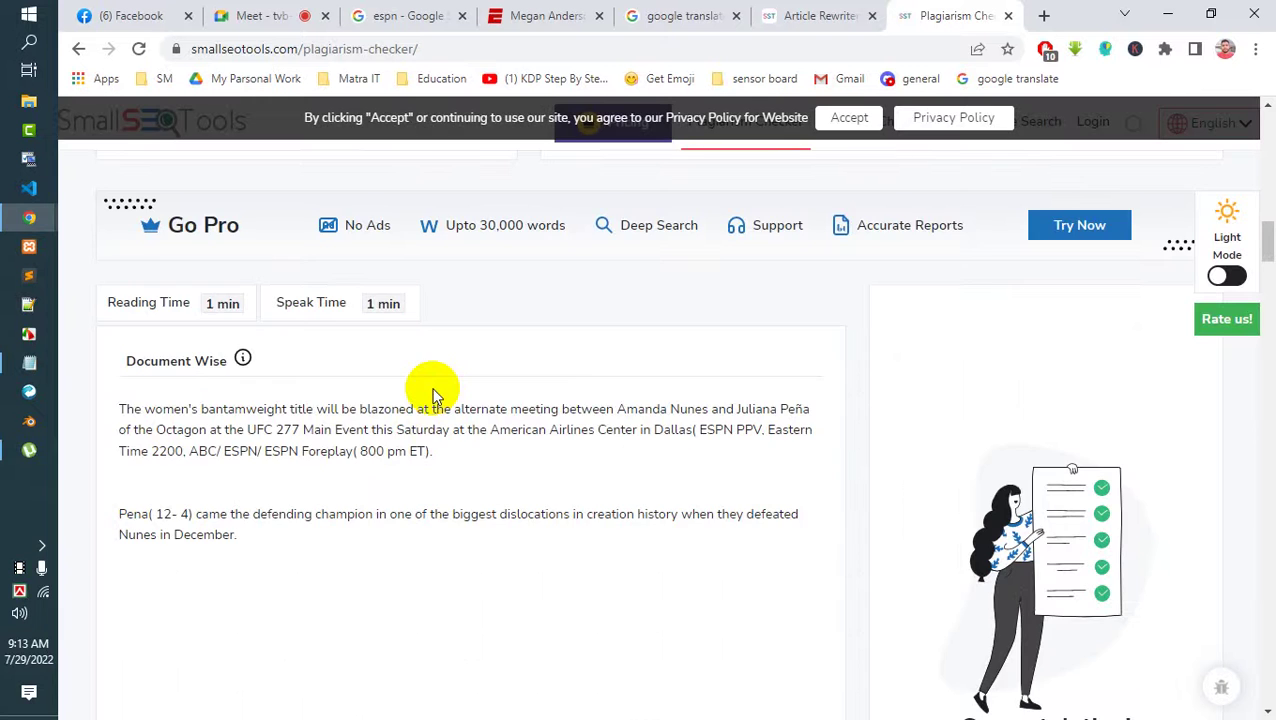
Examine the plagiarism result, the checked document text and the personal information security notice.
{"action": "scroll", "coordinate": [440, 415], "scroll_direction": "down", "scroll_amount": 2}
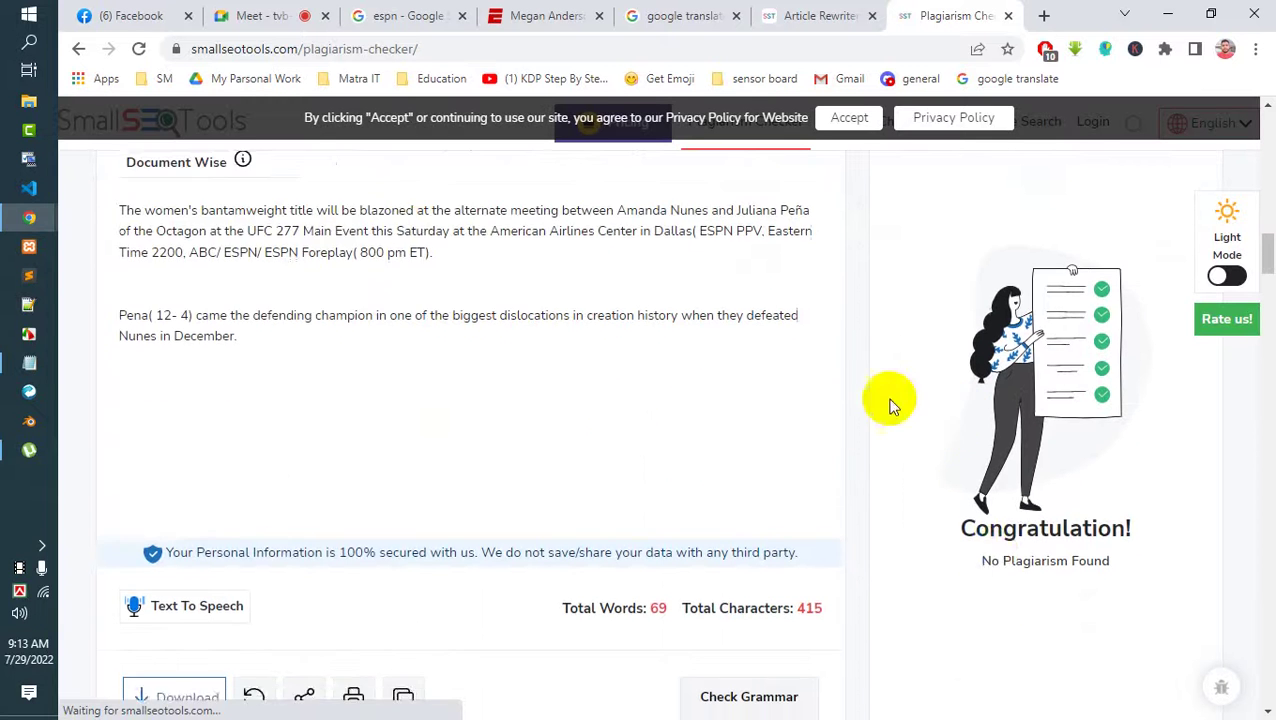
{"action": "left_click_drag", "start_coordinate": [963, 540], "coordinate": [1168, 547]}
{"action": "scroll", "coordinate": [738, 556], "scroll_direction": "down", "scroll_amount": 1}
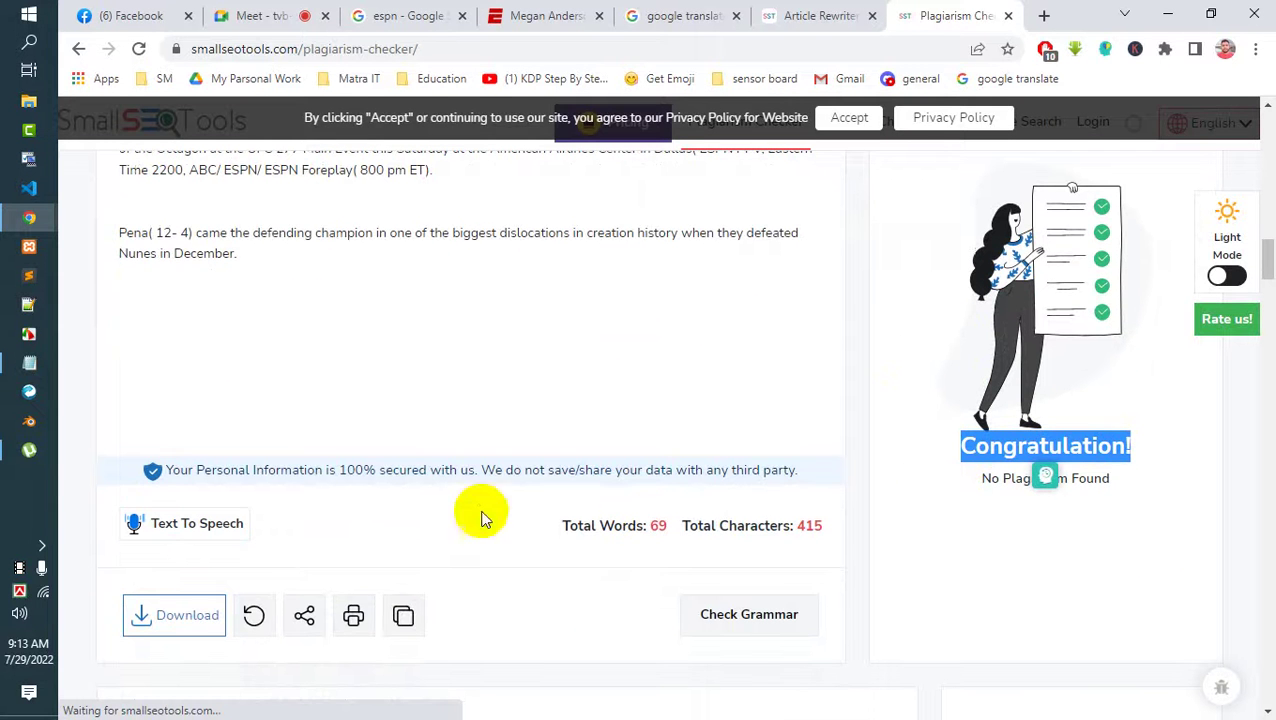
{"action": "left_click", "coordinate": [168, 470]}
{"action": "left_click_drag", "start_coordinate": [168, 470], "coordinate": [806, 477]}
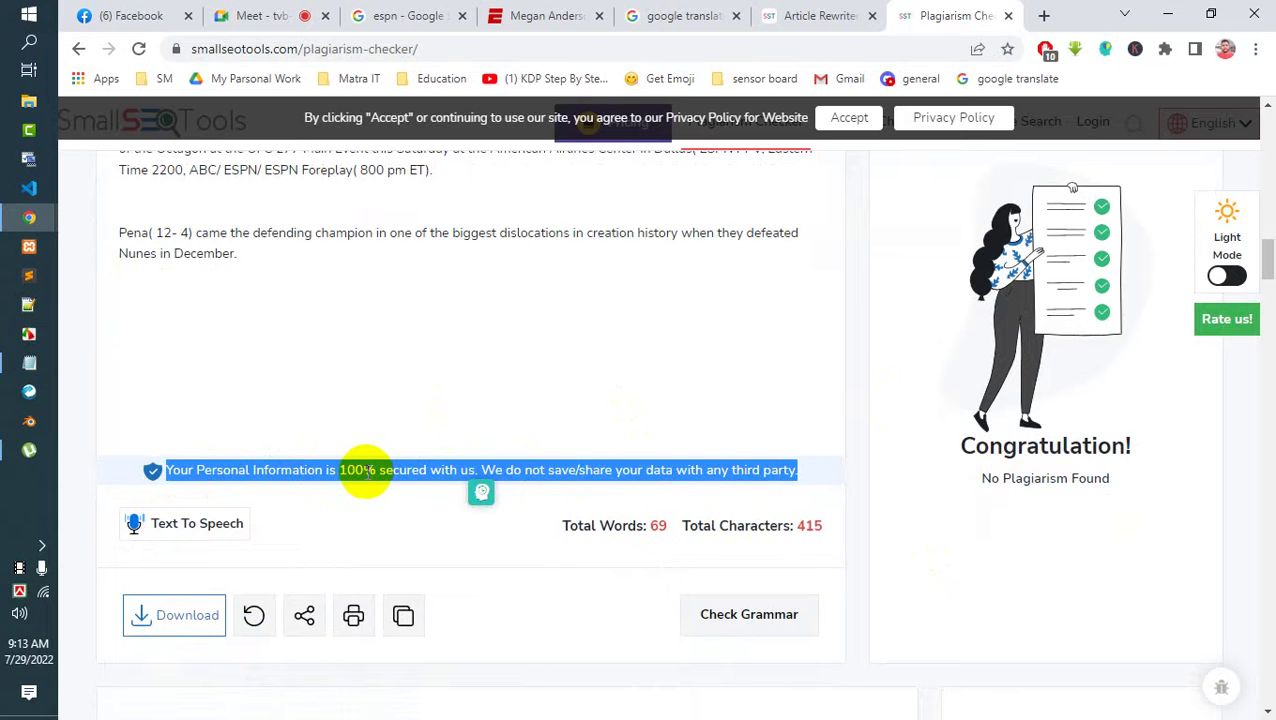
{"action": "left_click", "coordinate": [335, 472]}
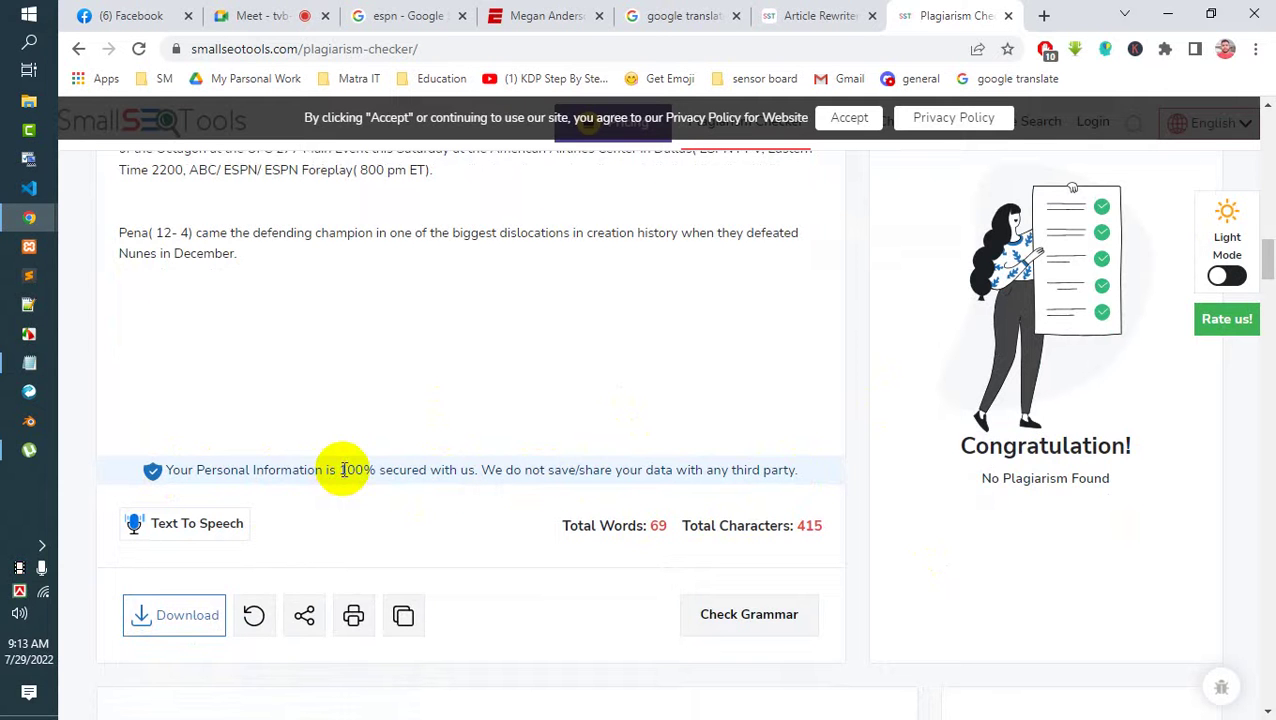
{"action": "left_click_drag", "start_coordinate": [342, 470], "coordinate": [379, 470]}
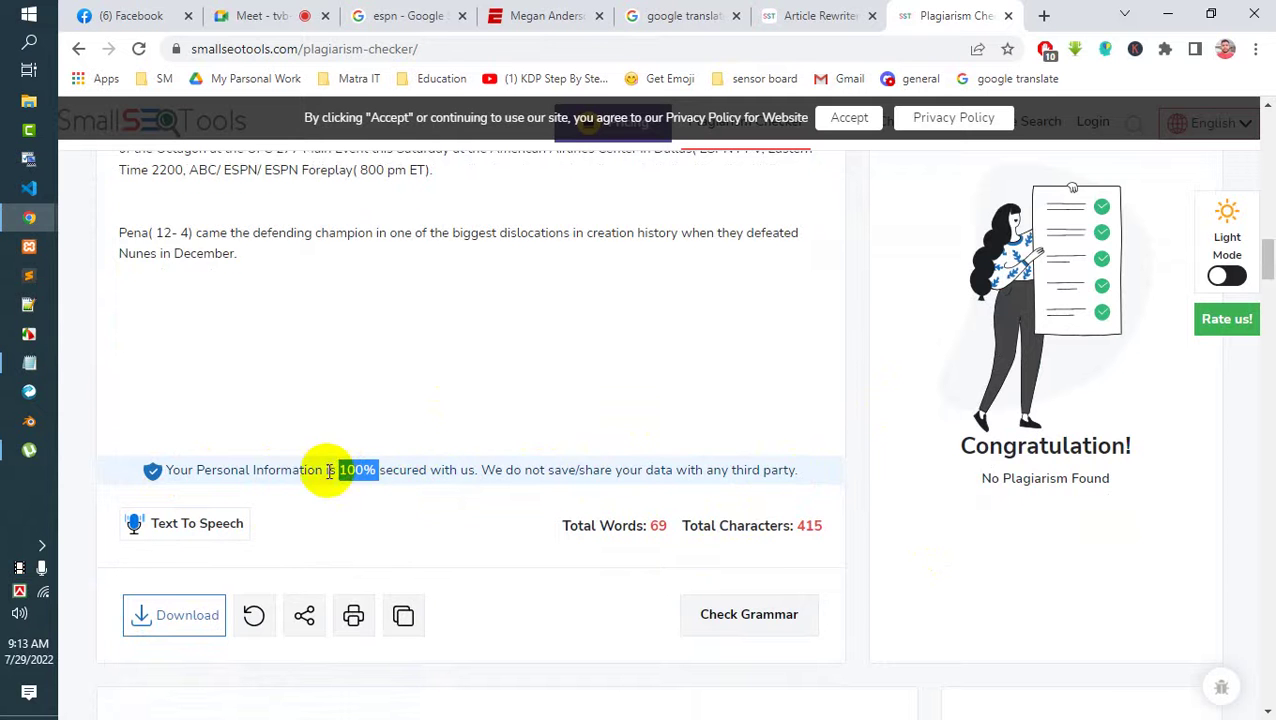
{"action": "scroll", "coordinate": [300, 440], "scroll_direction": "up", "scroll_amount": 1}
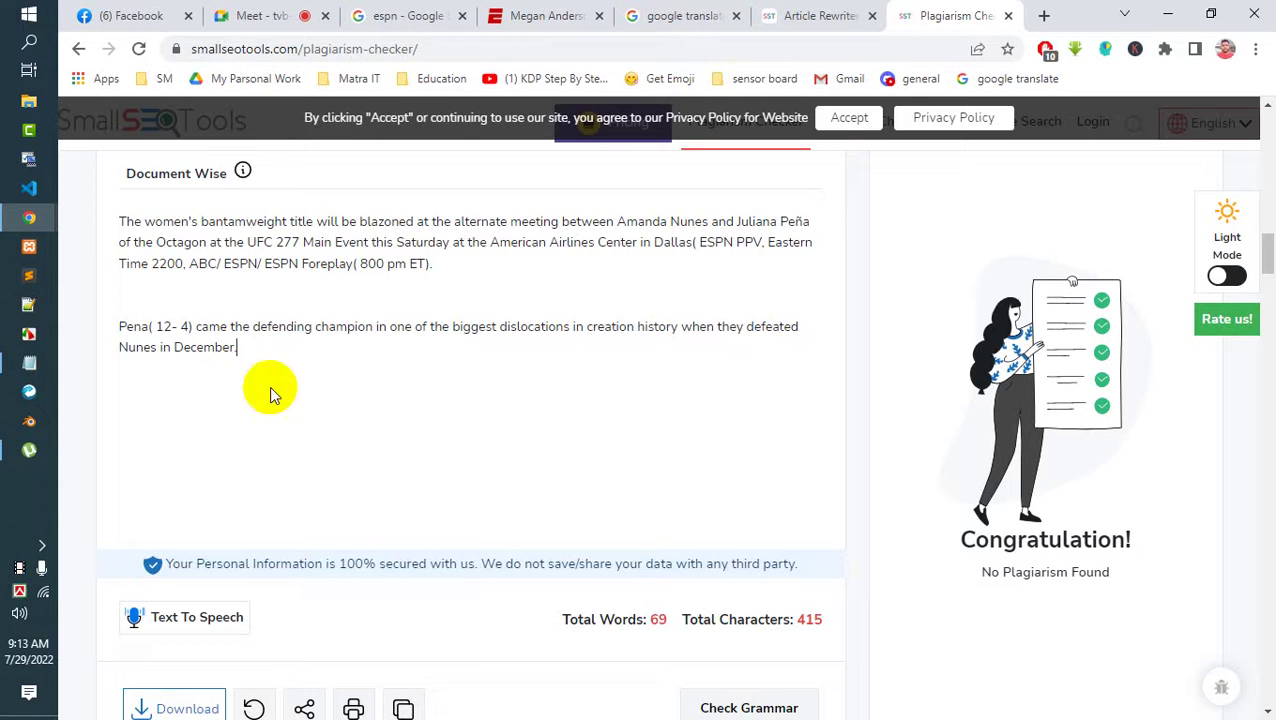
{"action": "left_click_drag", "start_coordinate": [341, 562], "coordinate": [398, 565]}
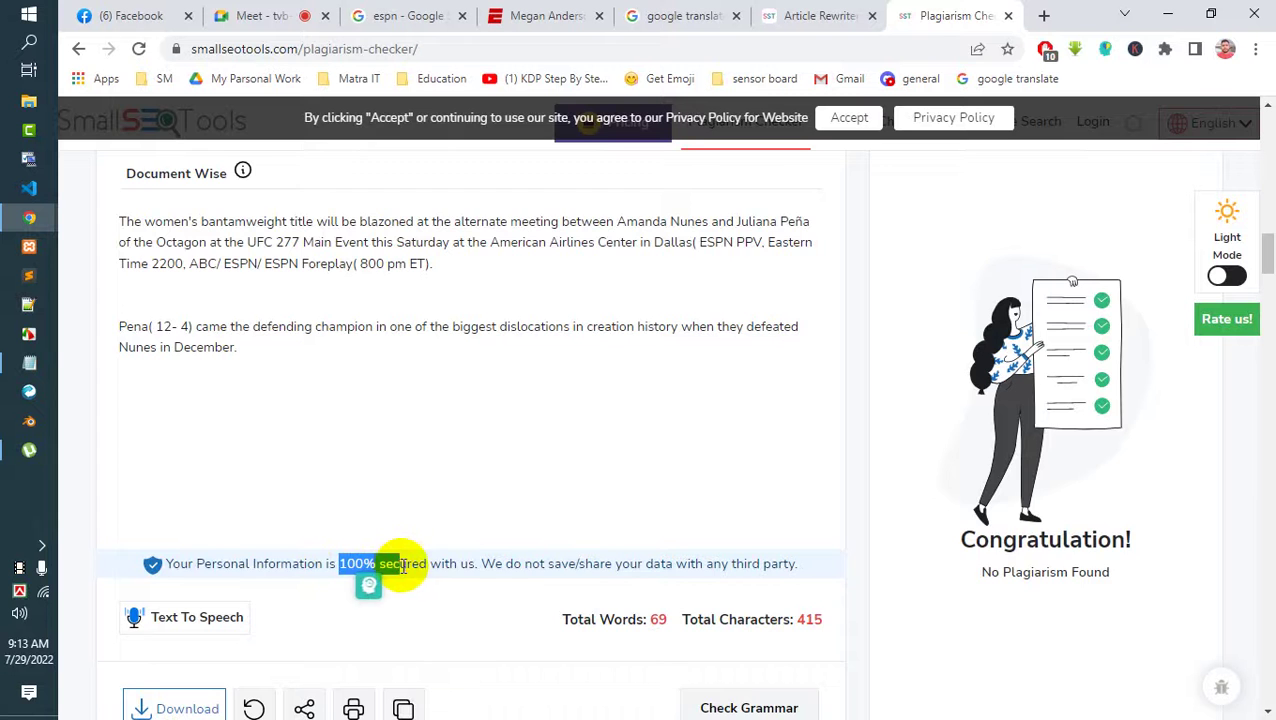
{"action": "scroll", "coordinate": [400, 565], "scroll_direction": "down", "scroll_amount": 3}
{"action": "scroll", "coordinate": [407, 555], "scroll_direction": "up", "scroll_amount": 4}
Replace the Notepad article's original bantamweight title paragraph with both rewritten paragraphs copied from the plagiarism result, leaving a blank line under the separator.
{"action": "left_click", "coordinate": [245, 450]}
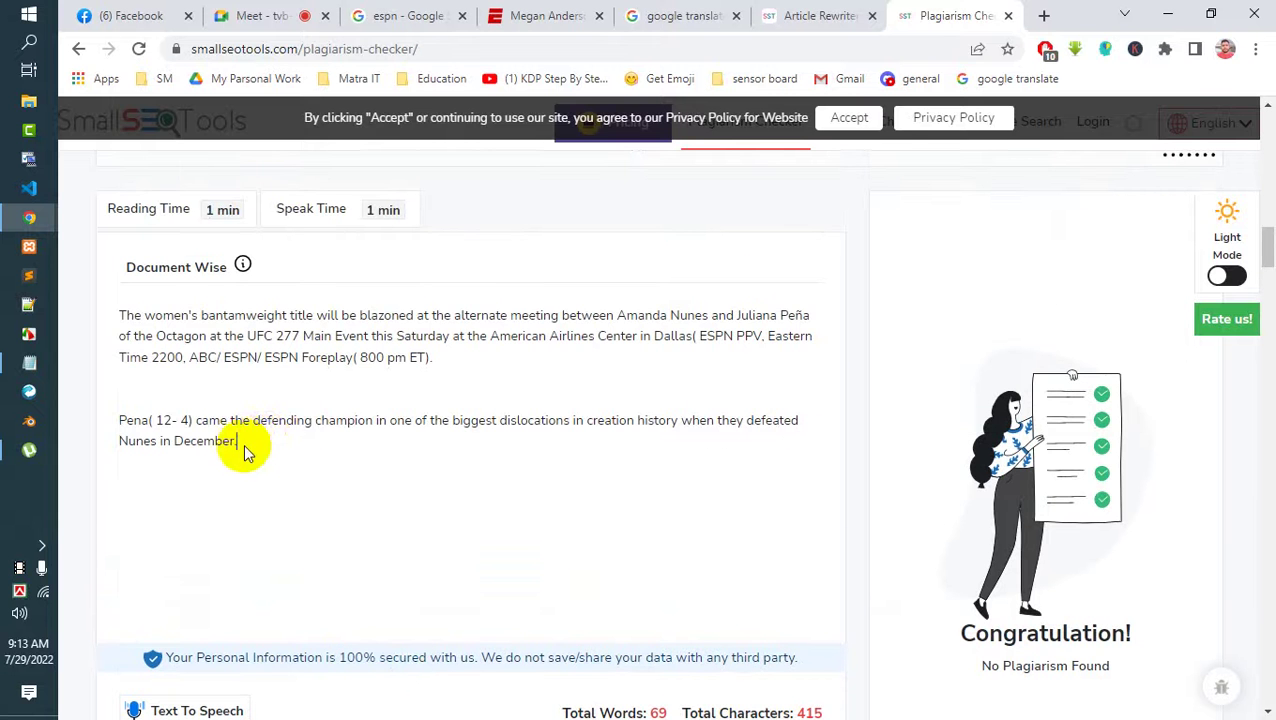
{"action": "left_click_drag", "start_coordinate": [245, 450], "coordinate": [110, 320]}
{"action": "key", "text": "ctrl+c"}
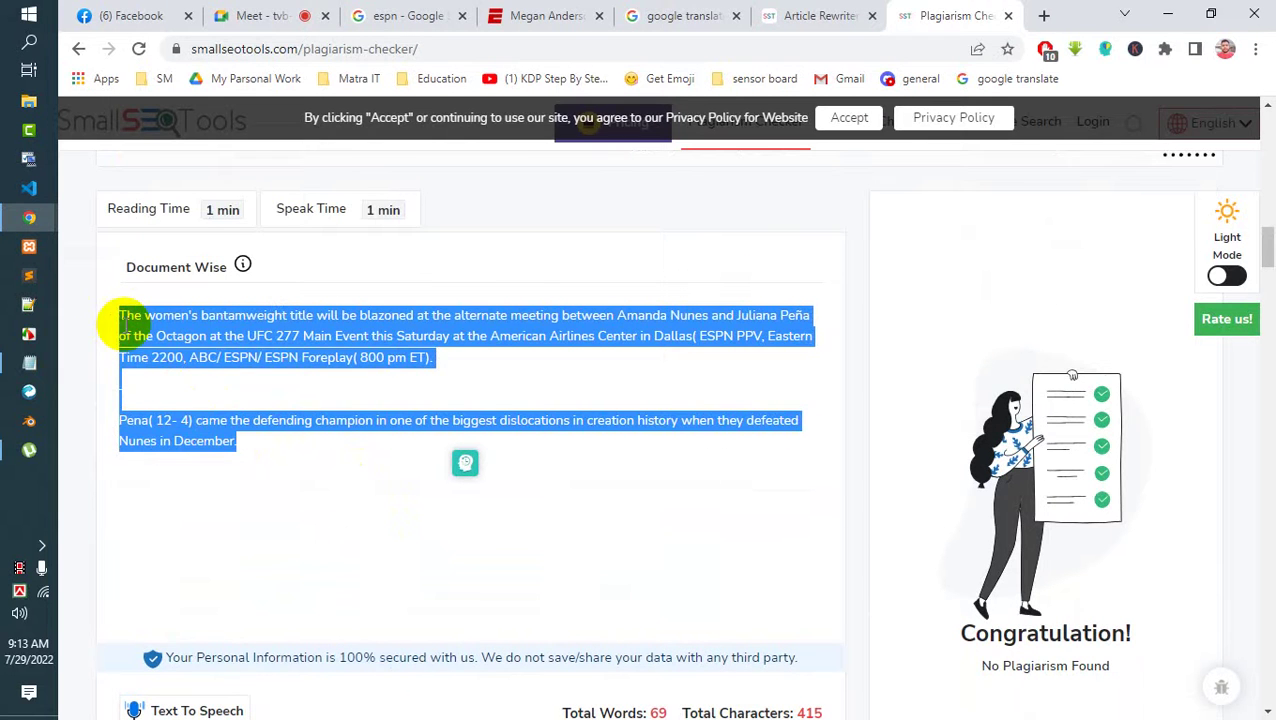
{"action": "left_click", "coordinate": [29, 362]}
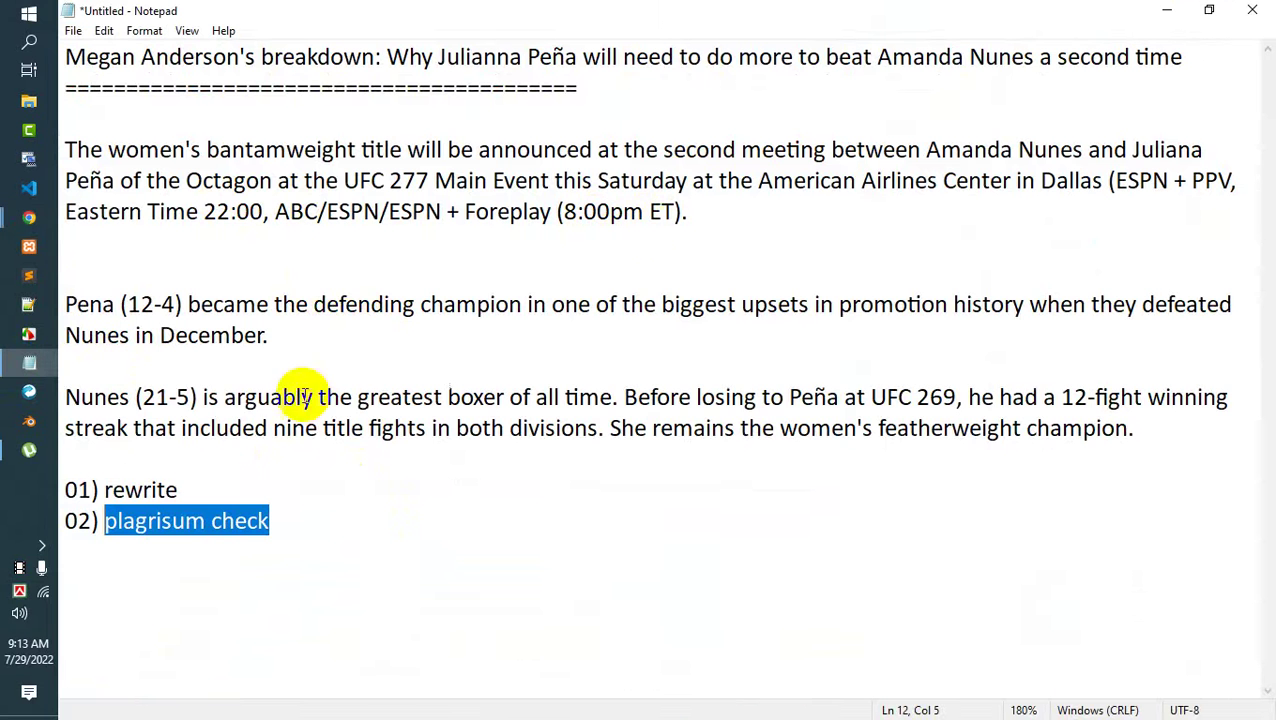
{"action": "left_click_drag", "start_coordinate": [760, 210], "coordinate": [85, 115]}
{"action": "key", "text": "BackSpace"}
{"action": "key", "text": "ctrl+v"}
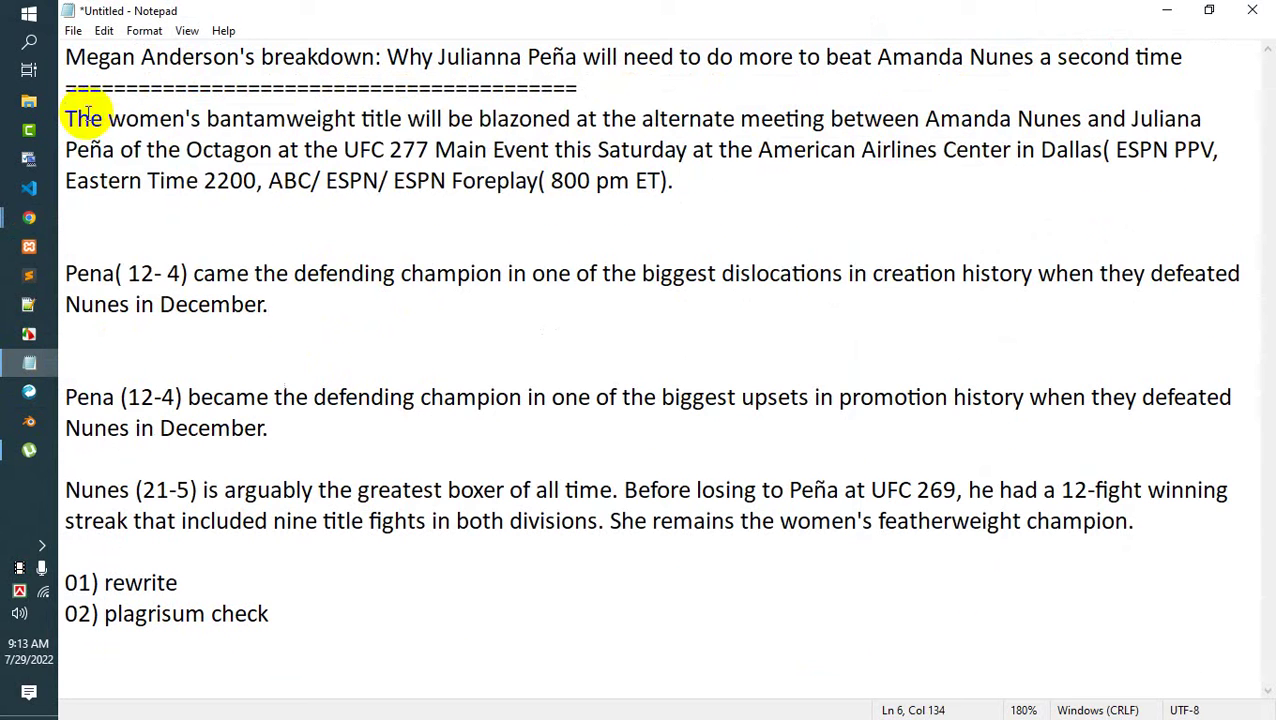
{"action": "left_click", "coordinate": [590, 88]}
{"action": "key", "text": "Return"}
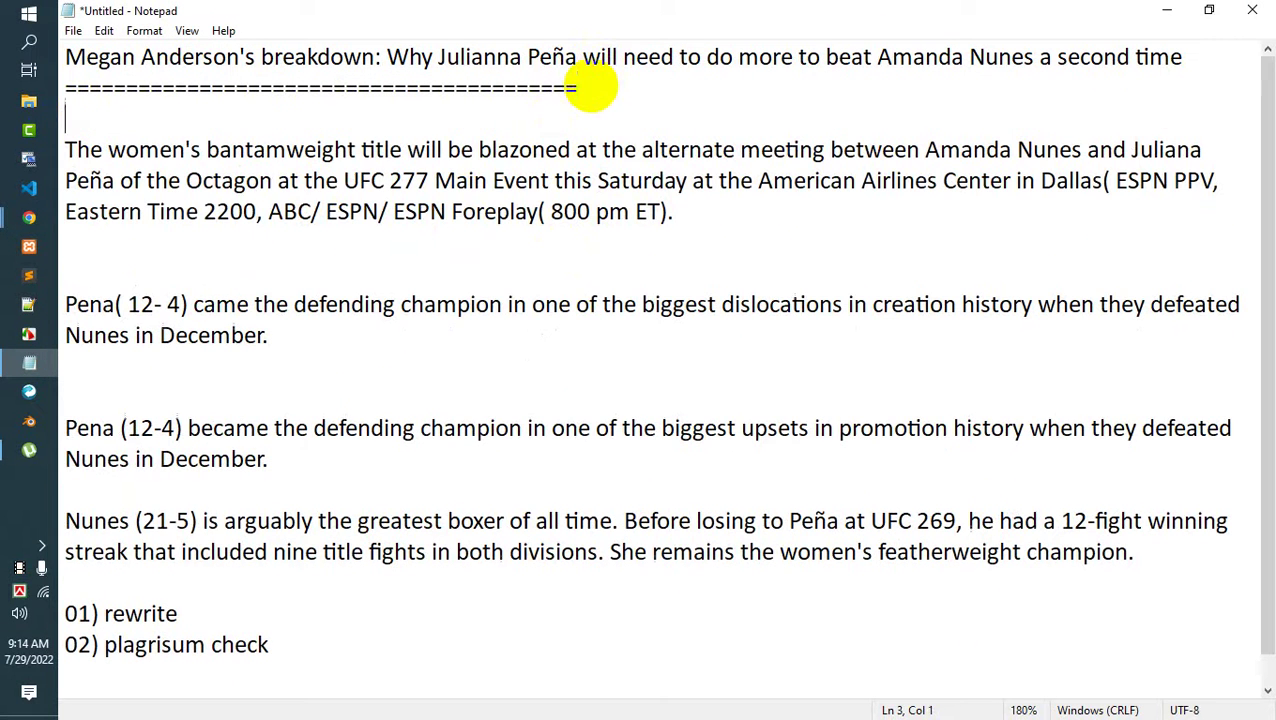
Read through the rewritten bantamweight title and Pena paragraphs and the rest of the Notepad article.
{"action": "left_click_drag", "start_coordinate": [64, 149], "coordinate": [780, 211]}
{"action": "left_click", "coordinate": [703, 209]}
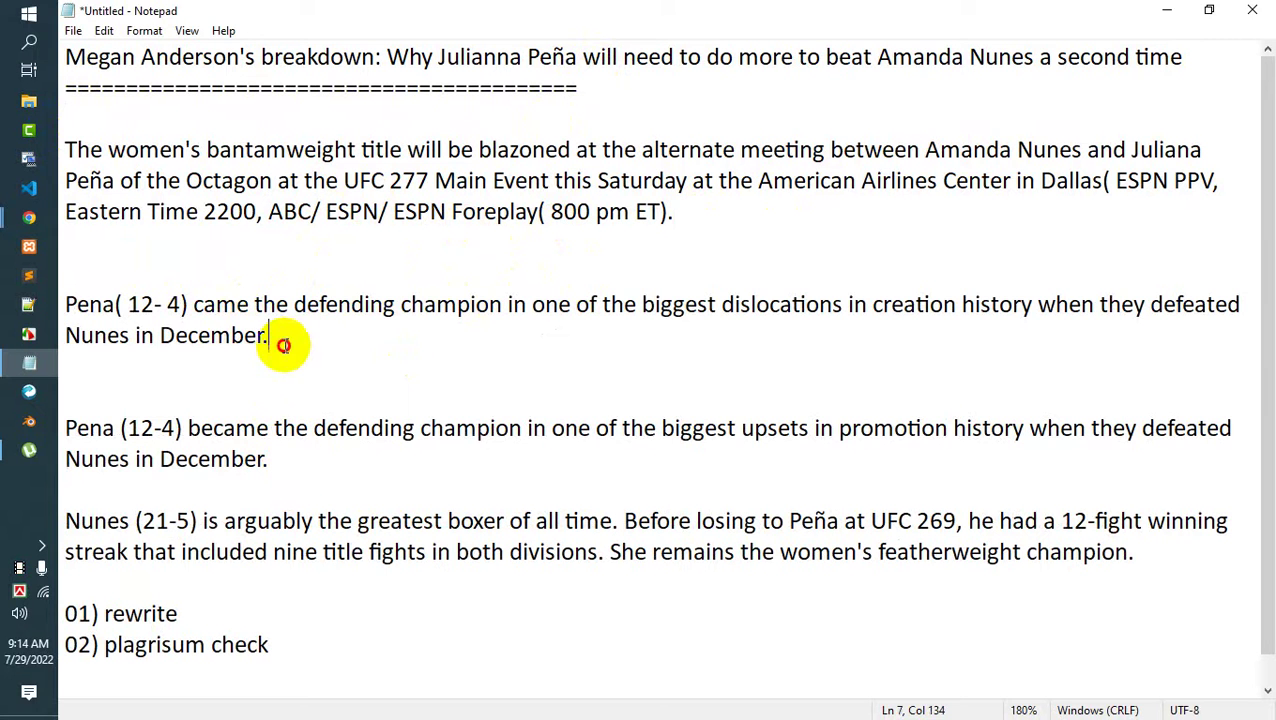
{"action": "left_click_drag", "start_coordinate": [272, 340], "coordinate": [43, 298]}
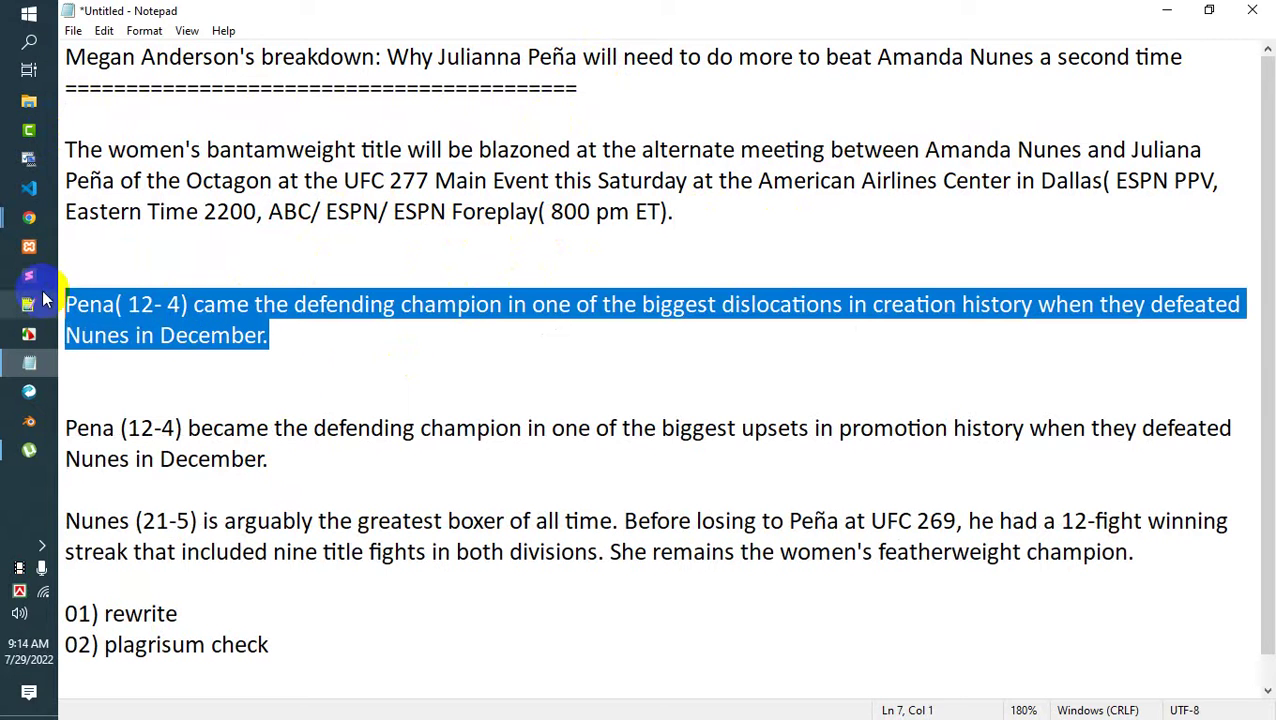
{"action": "left_click", "coordinate": [292, 362]}
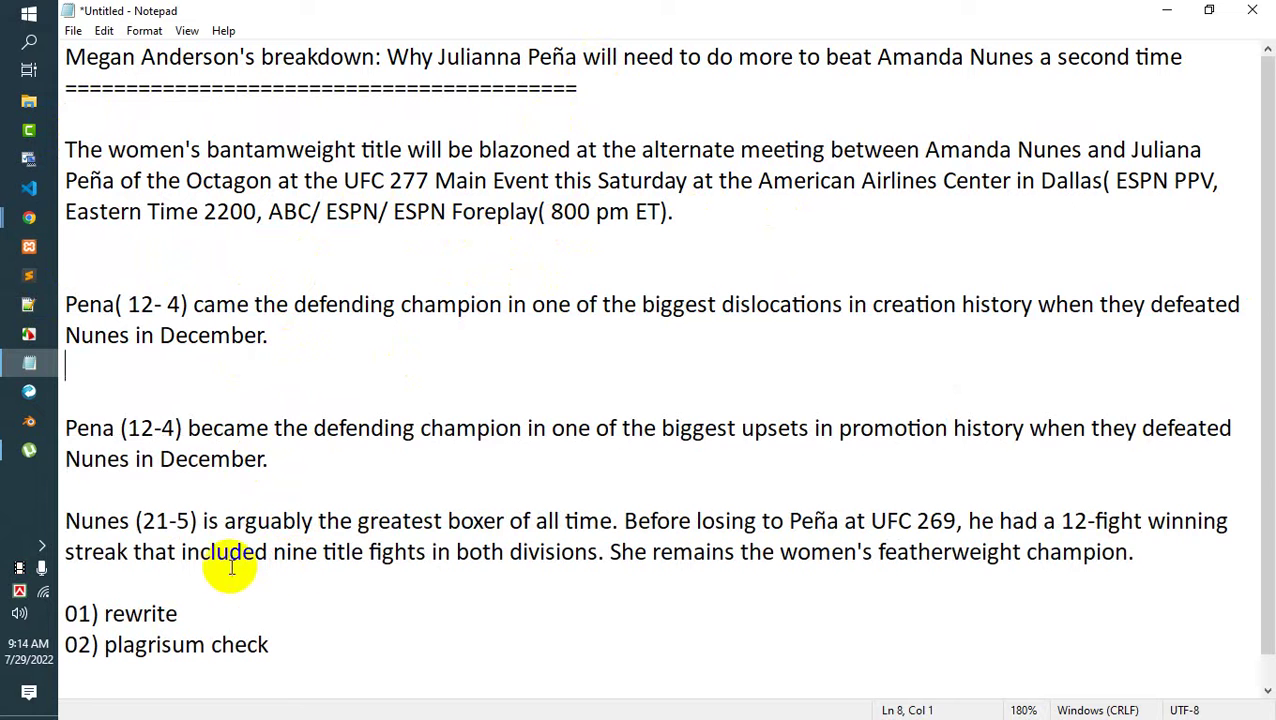
{"action": "left_click_drag", "start_coordinate": [290, 644], "coordinate": [40, 117]}
{"action": "left_click", "coordinate": [222, 245]}
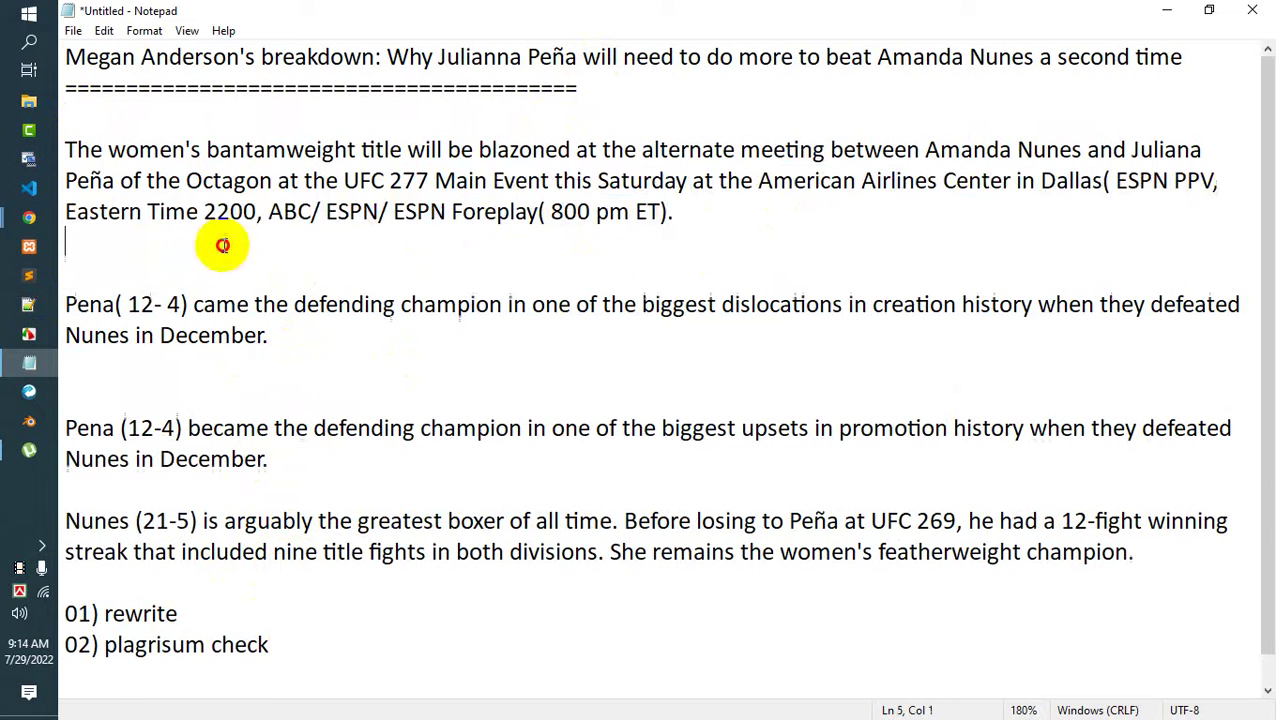
Delete both Pena paragraphs and the Nunes (21-5) paragraph below the rewritten bantamweight title paragraph in the Notepad article.
{"action": "left_click_drag", "start_coordinate": [672, 213], "coordinate": [45, 135]}
{"action": "left_click", "coordinate": [77, 271]}
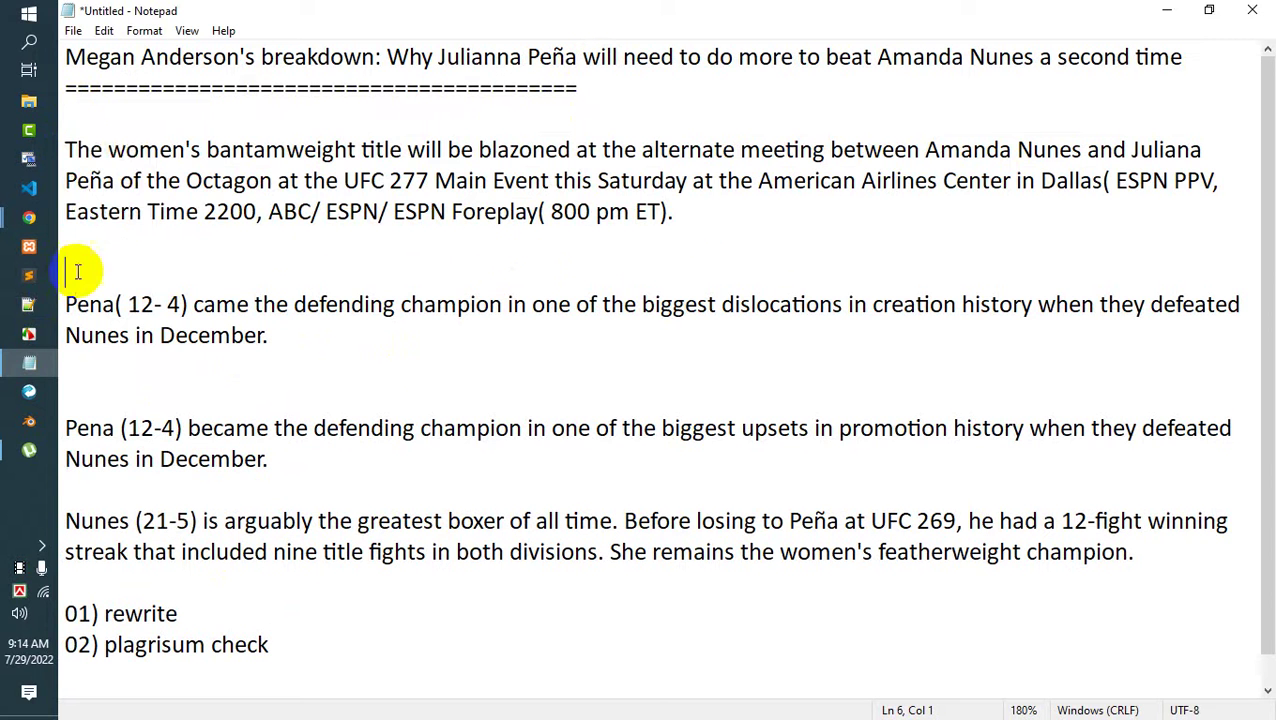
{"action": "left_click_drag", "start_coordinate": [58, 470], "coordinate": [148, 400]}
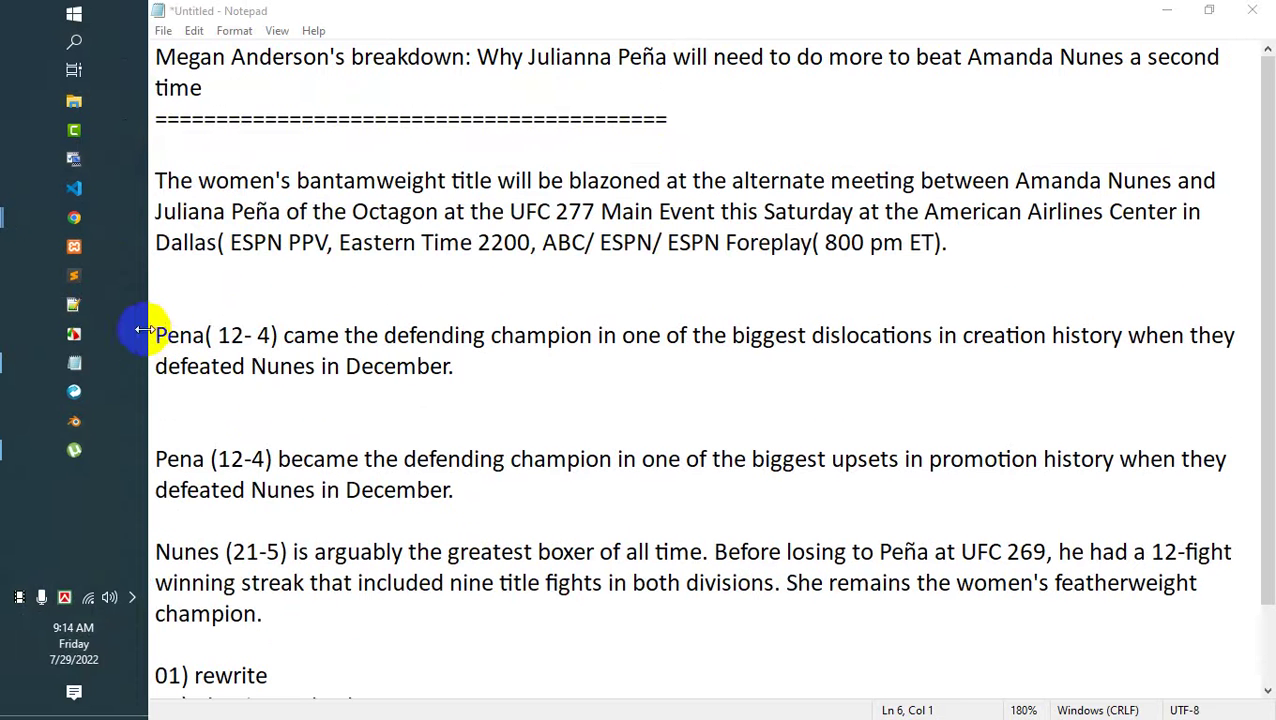
{"action": "left_click_drag", "start_coordinate": [145, 330], "coordinate": [1248, 554]}
{"action": "key", "text": "BackSpace"}
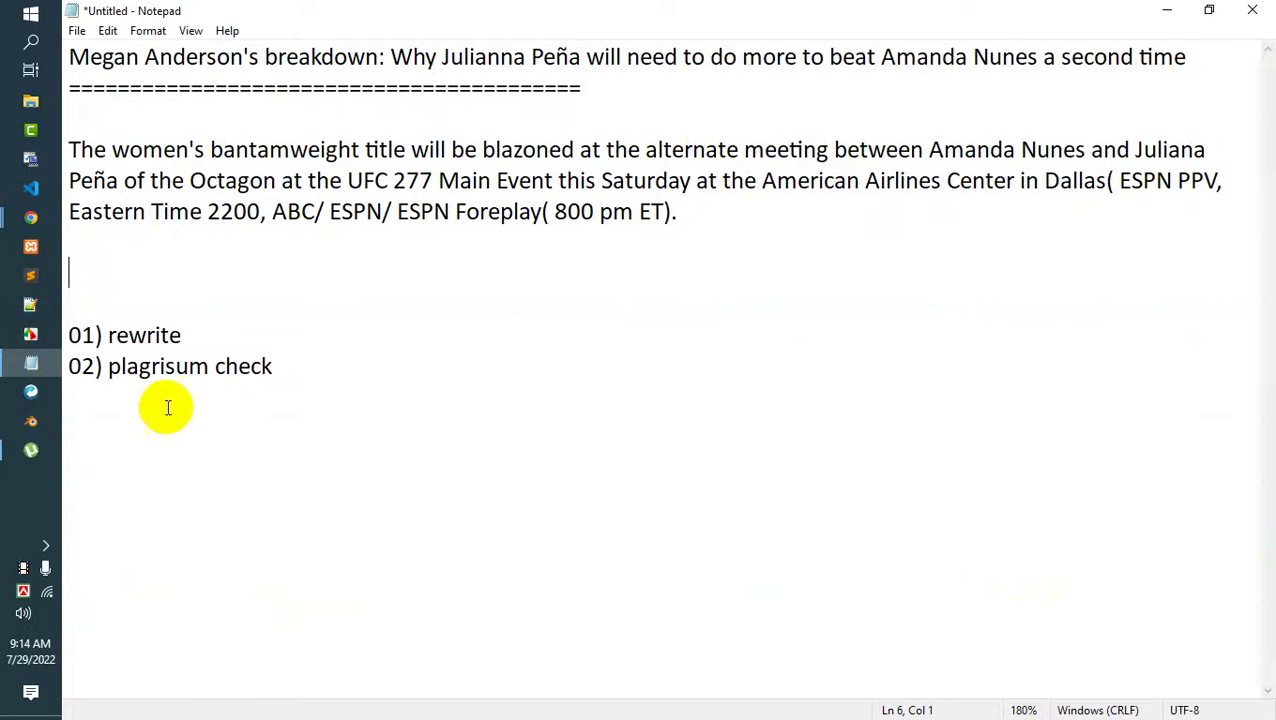
Switch to Chrome and examine the original ESPN article's headline, photo, byline, publication date and opening paragraphs.
{"action": "mouse_move", "coordinate": [31, 217]}
{"action": "left_click", "coordinate": [189, 180]}
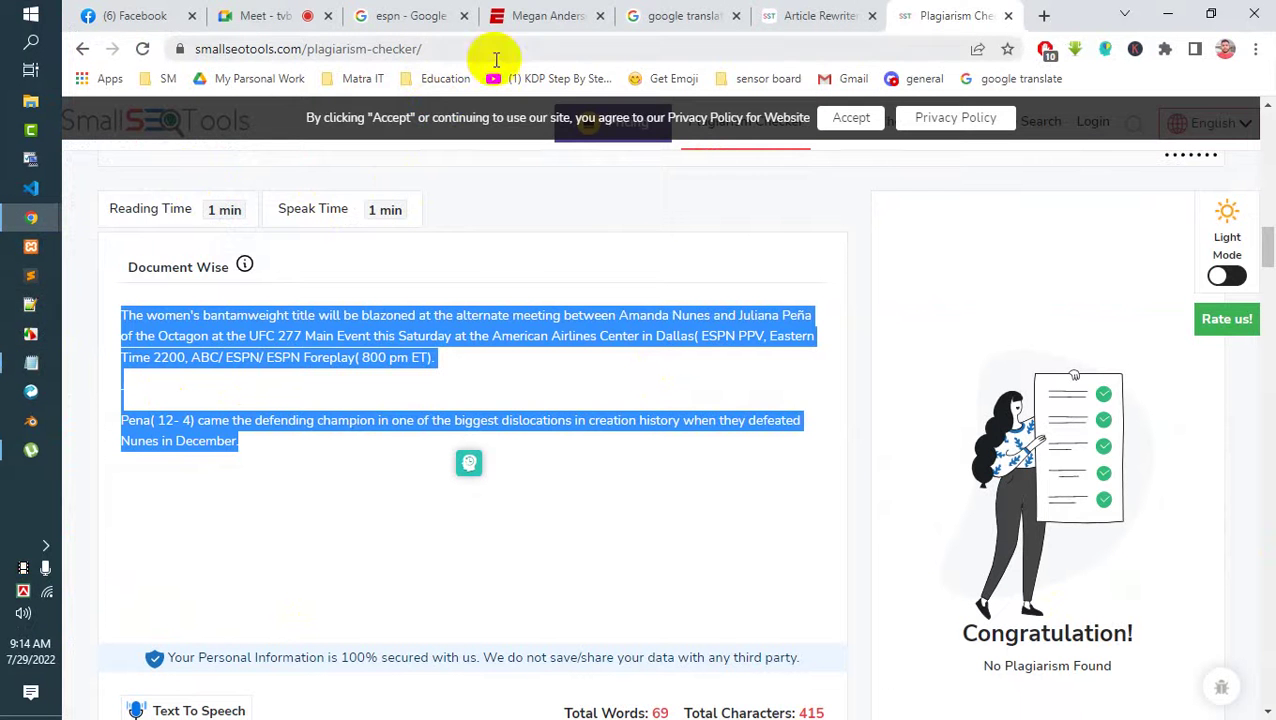
{"action": "left_click", "coordinate": [547, 16]}
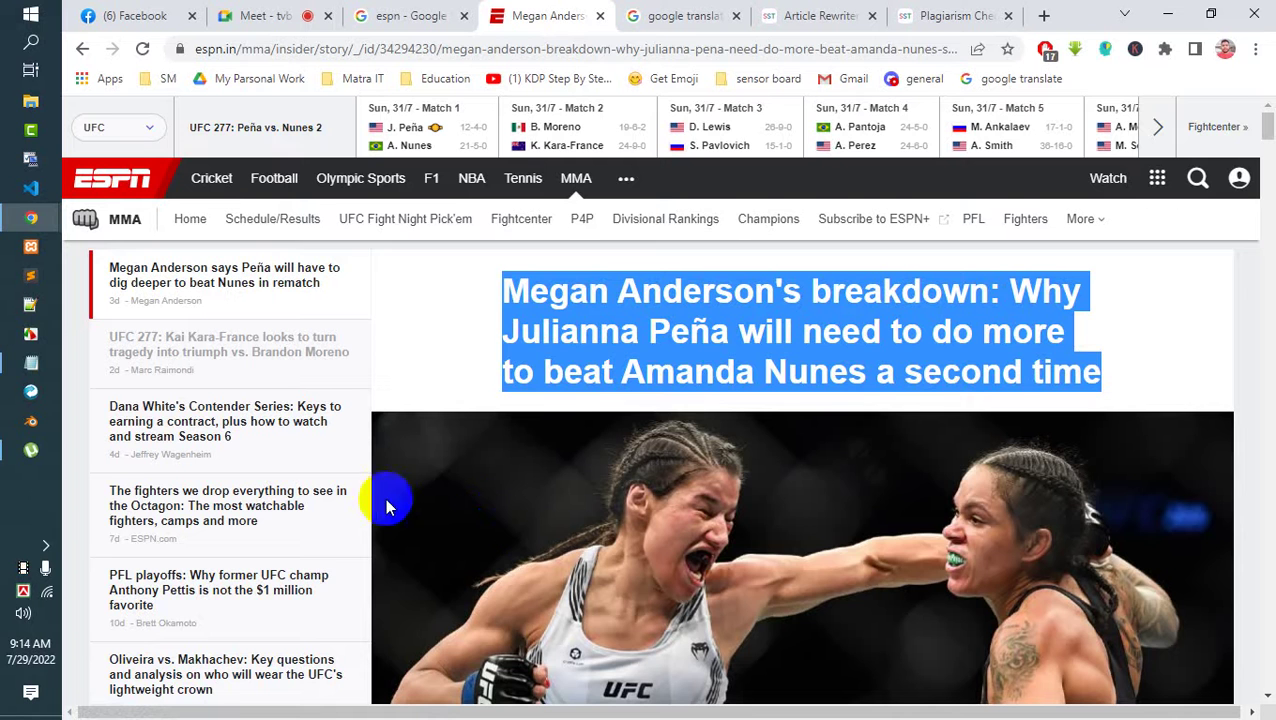
{"action": "scroll", "coordinate": [676, 401], "scroll_direction": "down", "scroll_amount": 6}
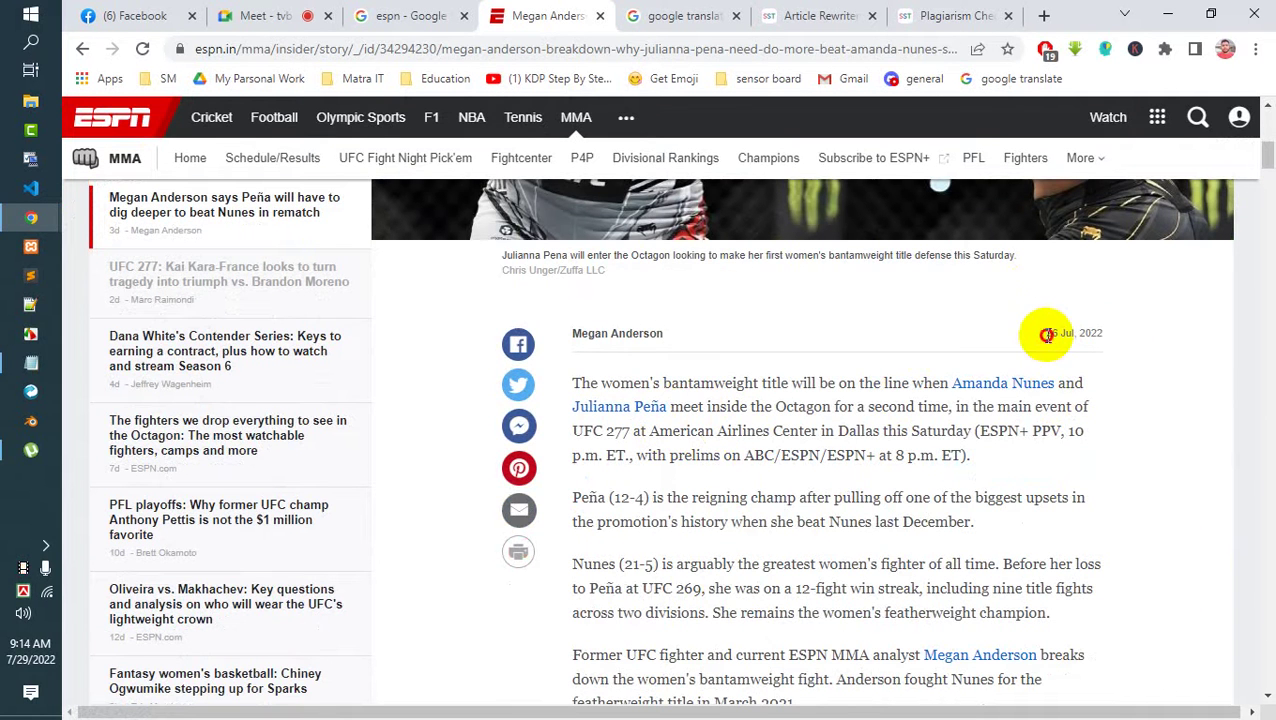
{"action": "left_click_drag", "start_coordinate": [1046, 335], "coordinate": [1107, 341]}
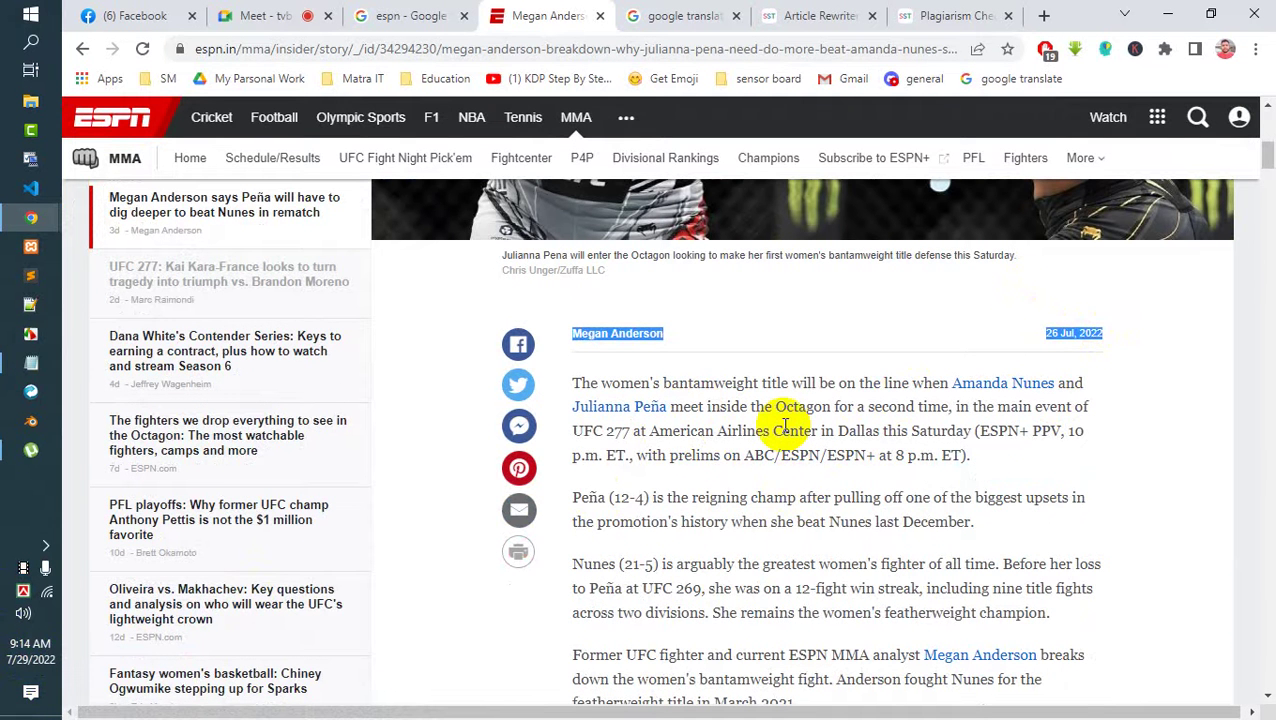
{"action": "scroll", "coordinate": [830, 440], "scroll_direction": "up", "scroll_amount": 3}
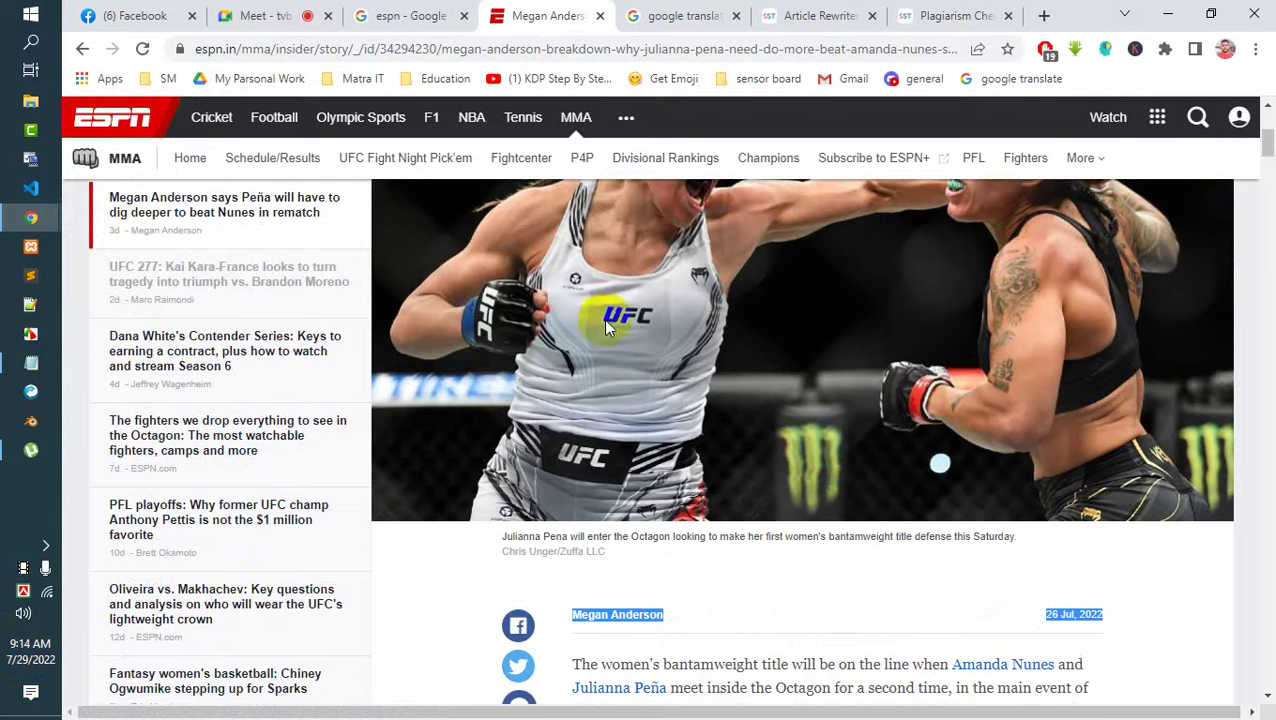
{"action": "left_click", "coordinate": [698, 133]}
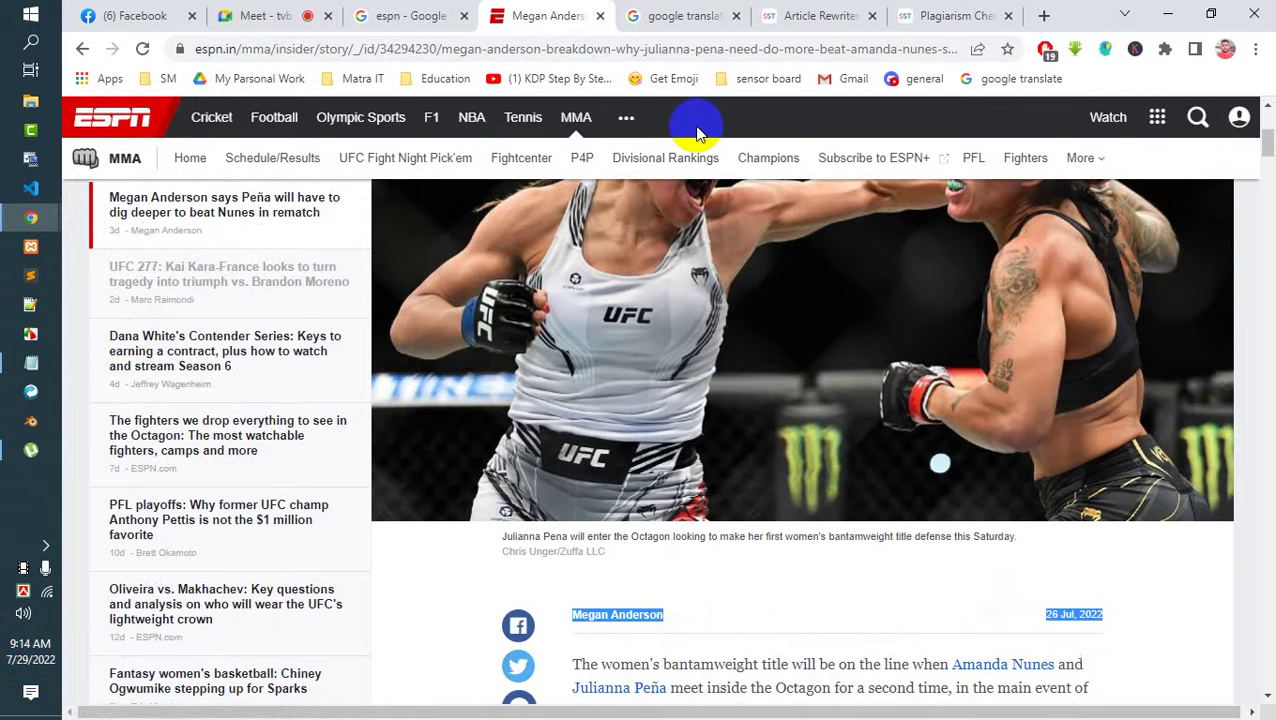
Open ESPN's MMA Schedule/Results page and look through the dates, times, events and locations of the scheduled events.
{"action": "left_click", "coordinate": [275, 160]}
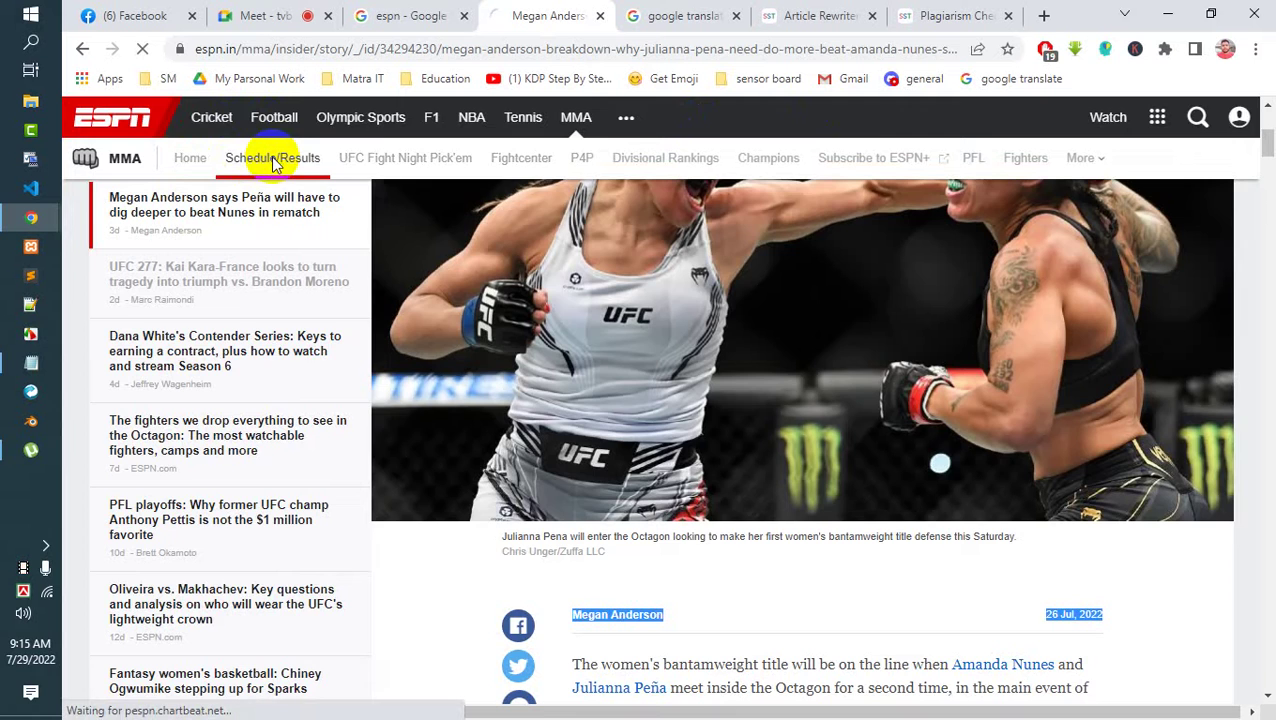
{"action": "scroll", "coordinate": [805, 372], "scroll_direction": "down", "scroll_amount": 5}
{"action": "scroll", "coordinate": [805, 372], "scroll_direction": "down", "scroll_amount": 4}
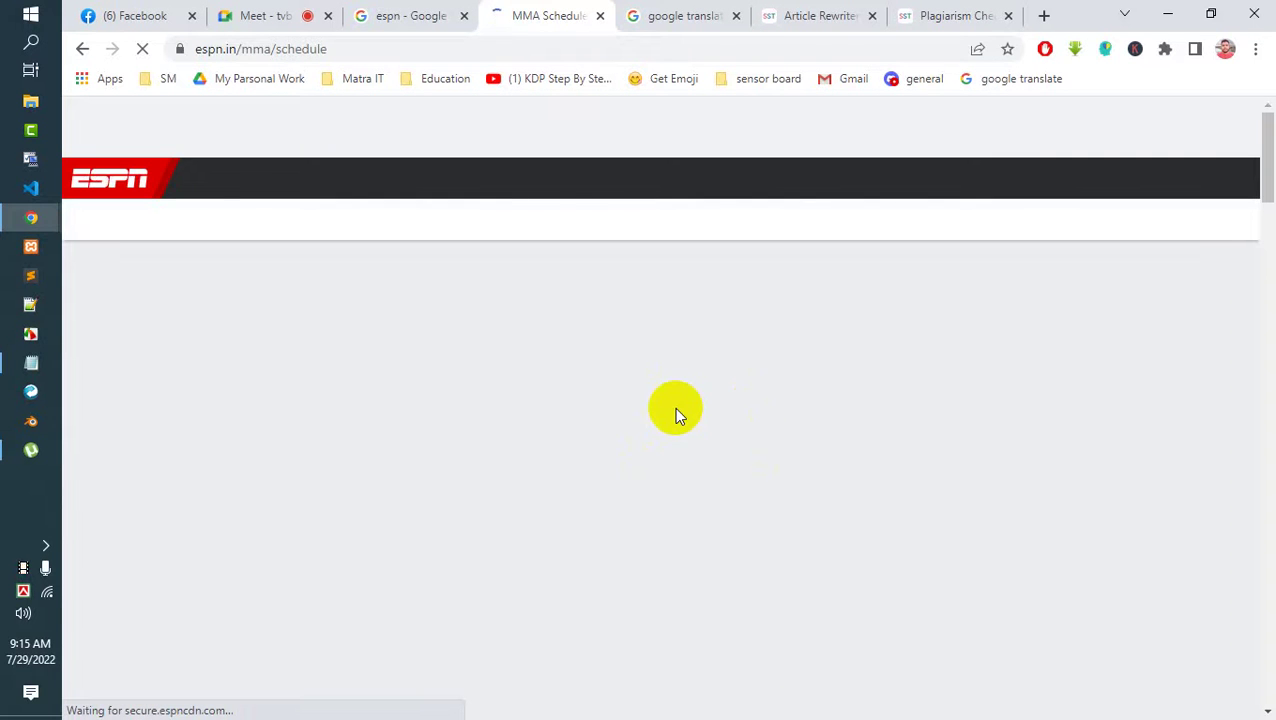
{"action": "scroll", "coordinate": [660, 405], "scroll_direction": "down", "scroll_amount": 3}
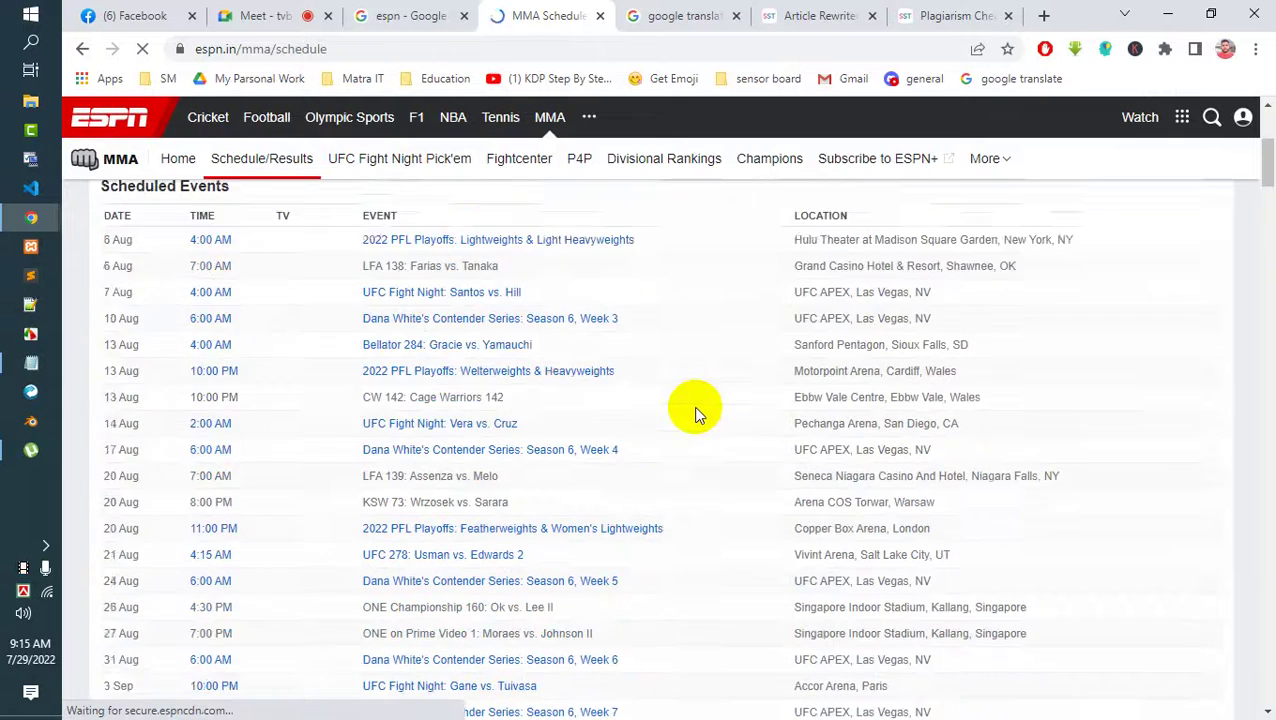
{"action": "scroll", "coordinate": [697, 414], "scroll_direction": "down", "scroll_amount": 1}
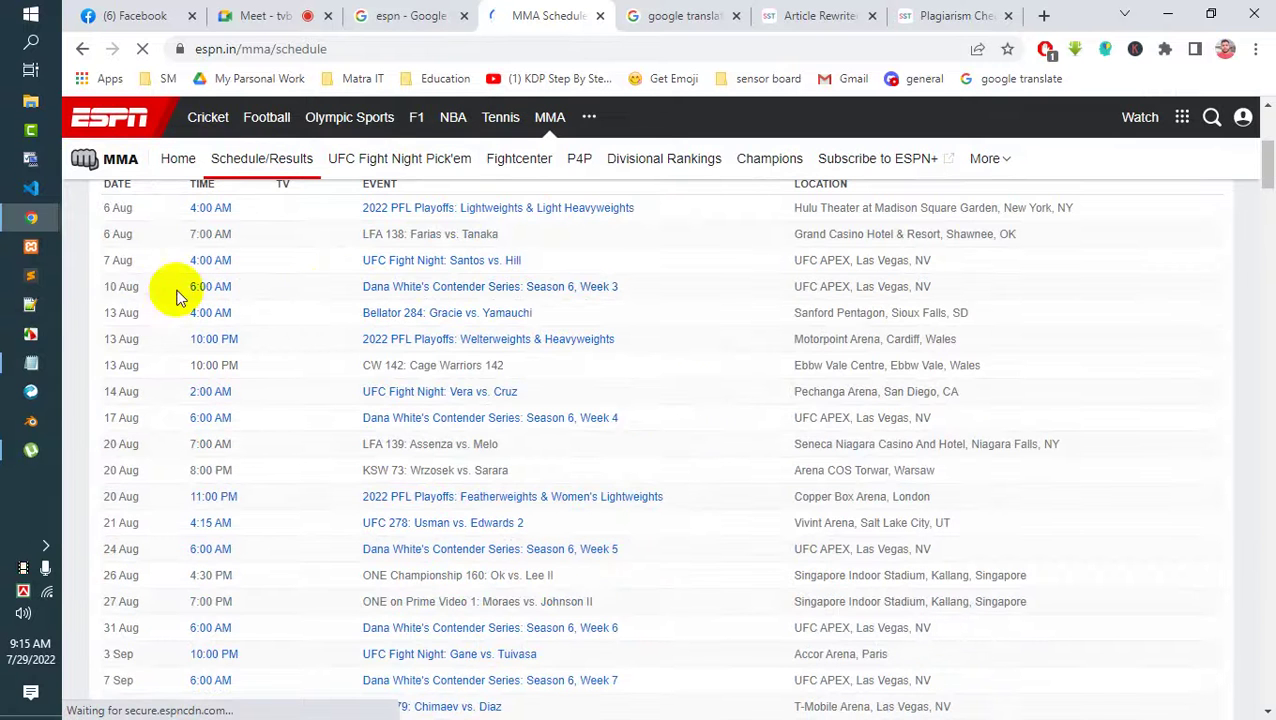
{"action": "left_click", "coordinate": [455, 293]}
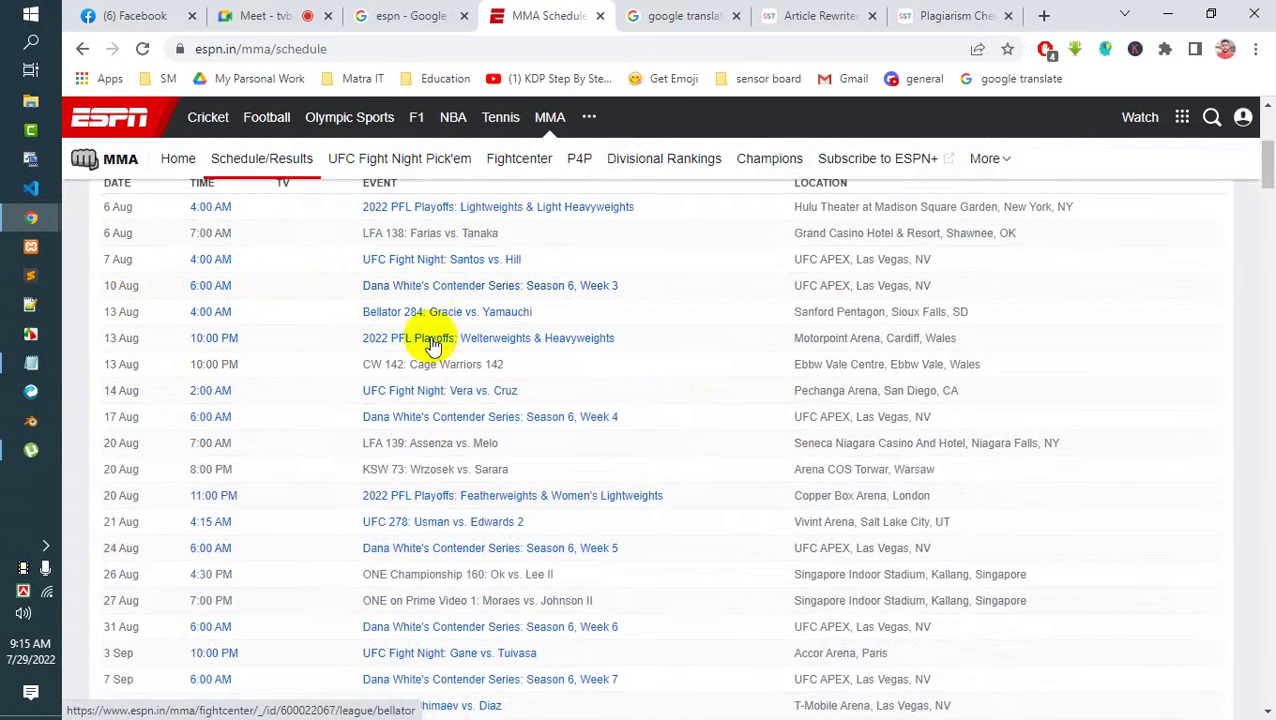
{"action": "scroll", "coordinate": [427, 420], "scroll_direction": "down", "scroll_amount": 4}
{"action": "scroll", "coordinate": [436, 456], "scroll_direction": "up", "scroll_amount": 6}
{"action": "scroll", "coordinate": [436, 456], "scroll_direction": "down", "scroll_amount": 3}
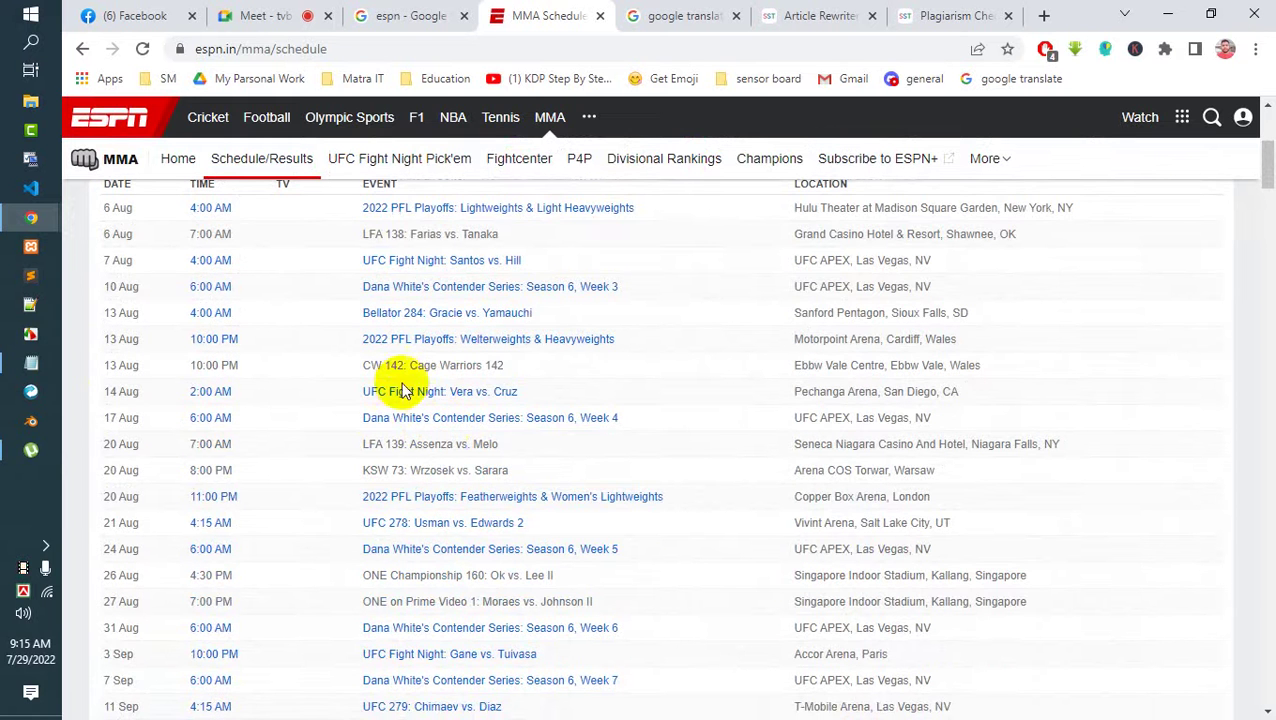
{"action": "scroll", "coordinate": [140, 380], "scroll_direction": "up", "scroll_amount": 2}
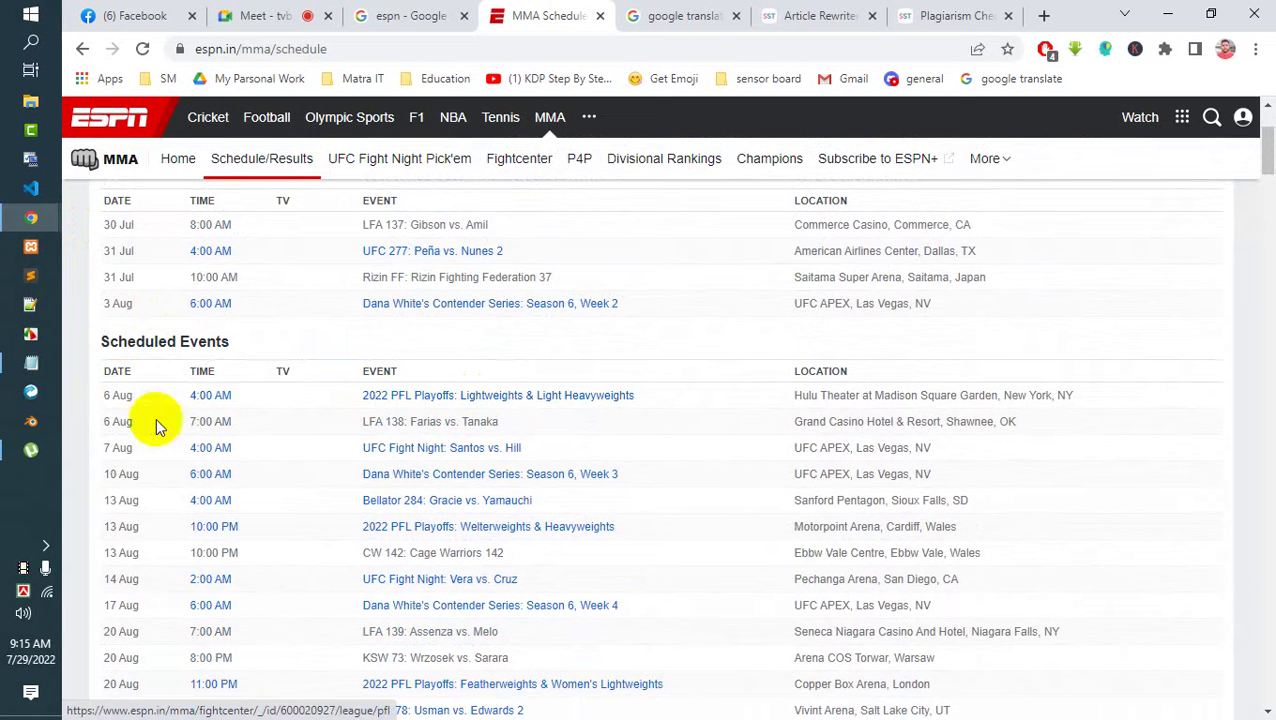
Open the 6 Aug event "2022 PFL Playoffs: Lightweights & Light Heavyweights" and review its qualifiers, main card and prelims.
{"action": "left_click", "coordinate": [487, 399]}
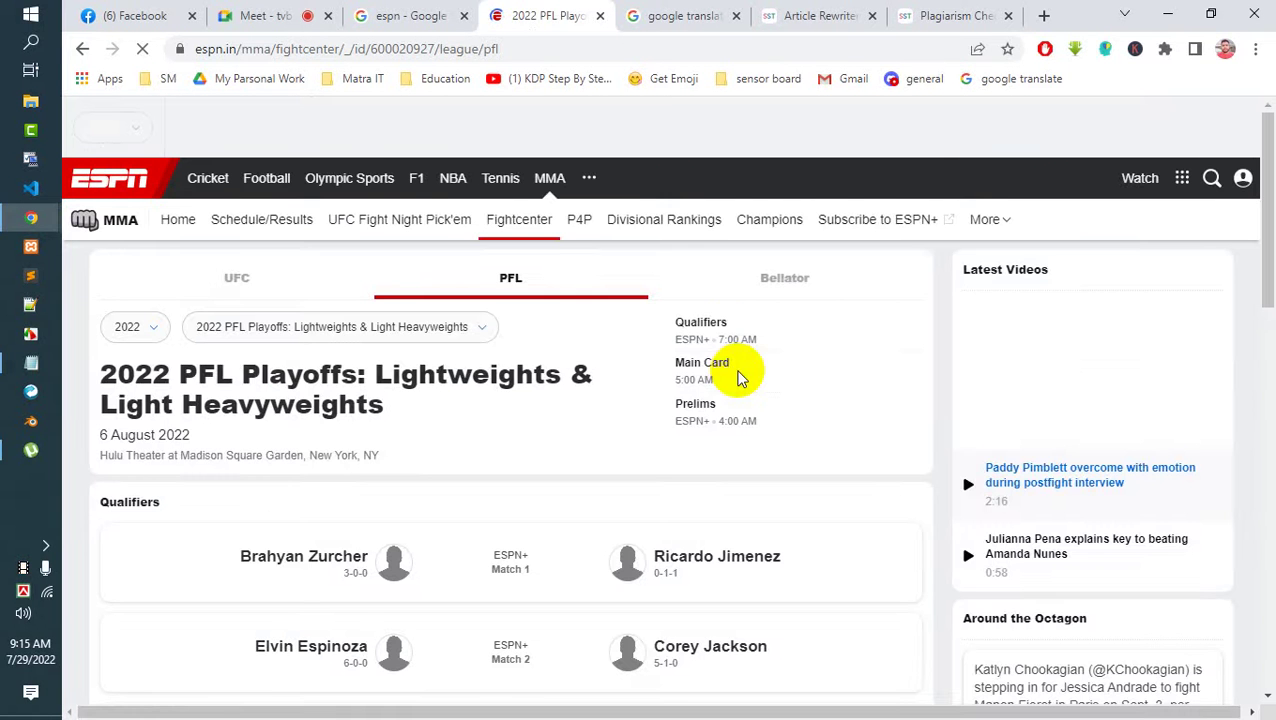
{"action": "scroll", "coordinate": [655, 484], "scroll_direction": "down", "scroll_amount": 5}
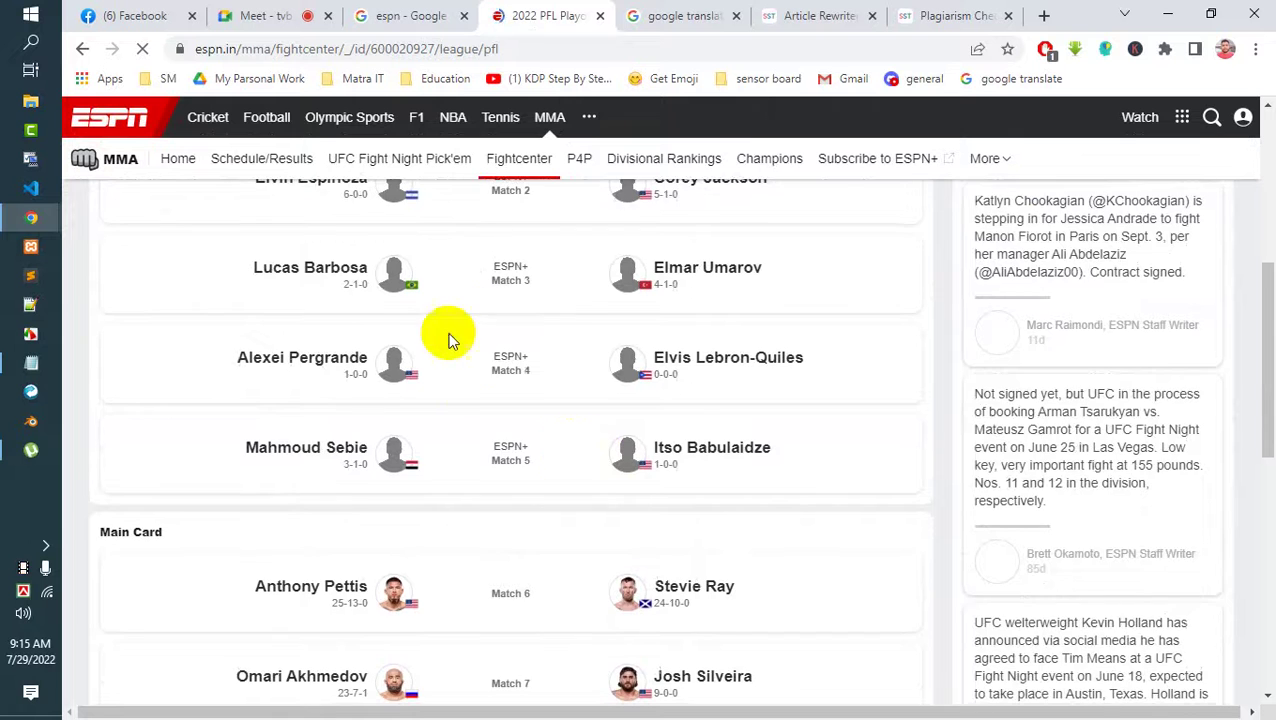
{"action": "scroll", "coordinate": [448, 338], "scroll_direction": "down", "scroll_amount": 2}
{"action": "scroll", "coordinate": [530, 330], "scroll_direction": "down", "scroll_amount": 4}
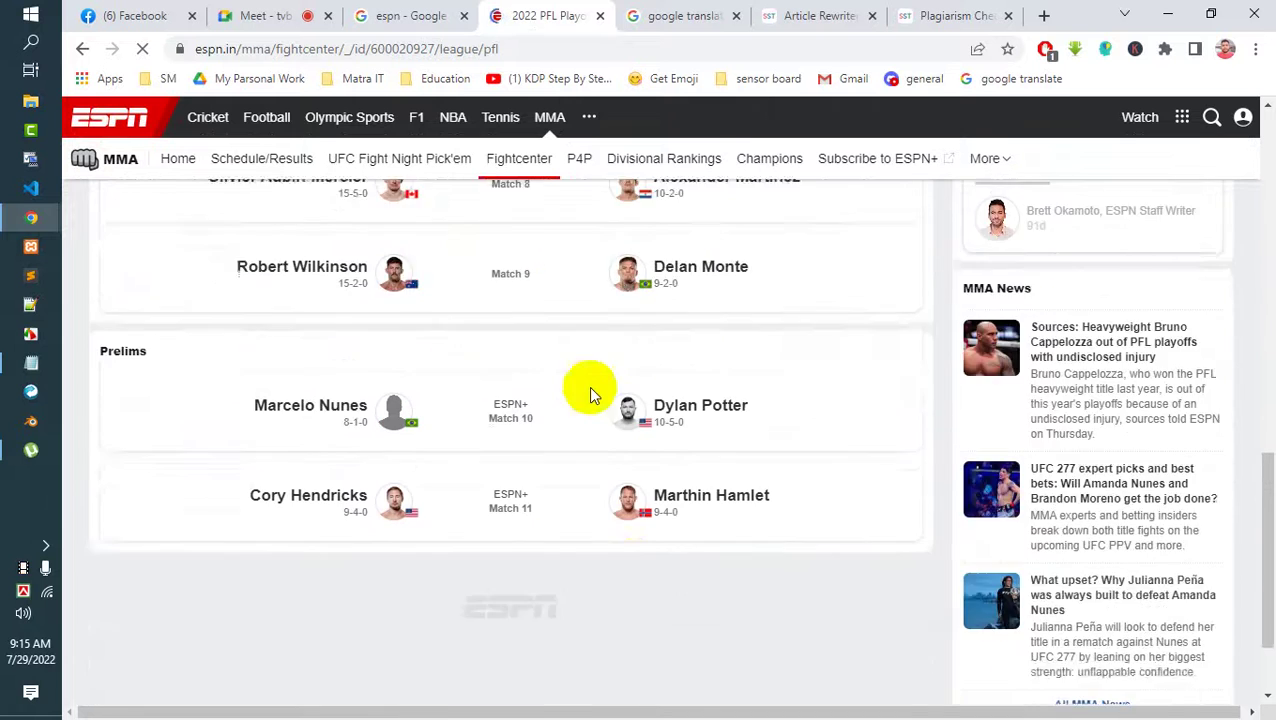
{"action": "scroll", "coordinate": [632, 427], "scroll_direction": "up", "scroll_amount": 15}
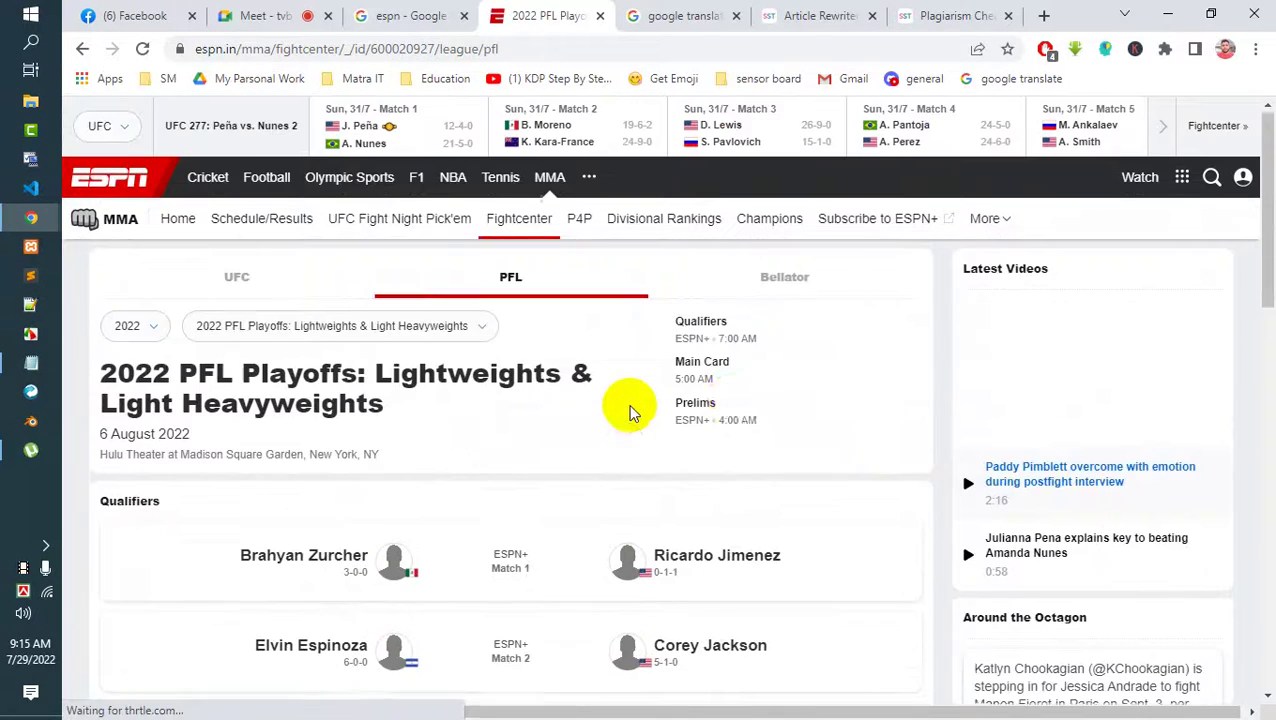
{"action": "scroll", "coordinate": [456, 498], "scroll_direction": "down", "scroll_amount": 2}
{"action": "scroll", "coordinate": [464, 490], "scroll_direction": "up", "scroll_amount": 2}
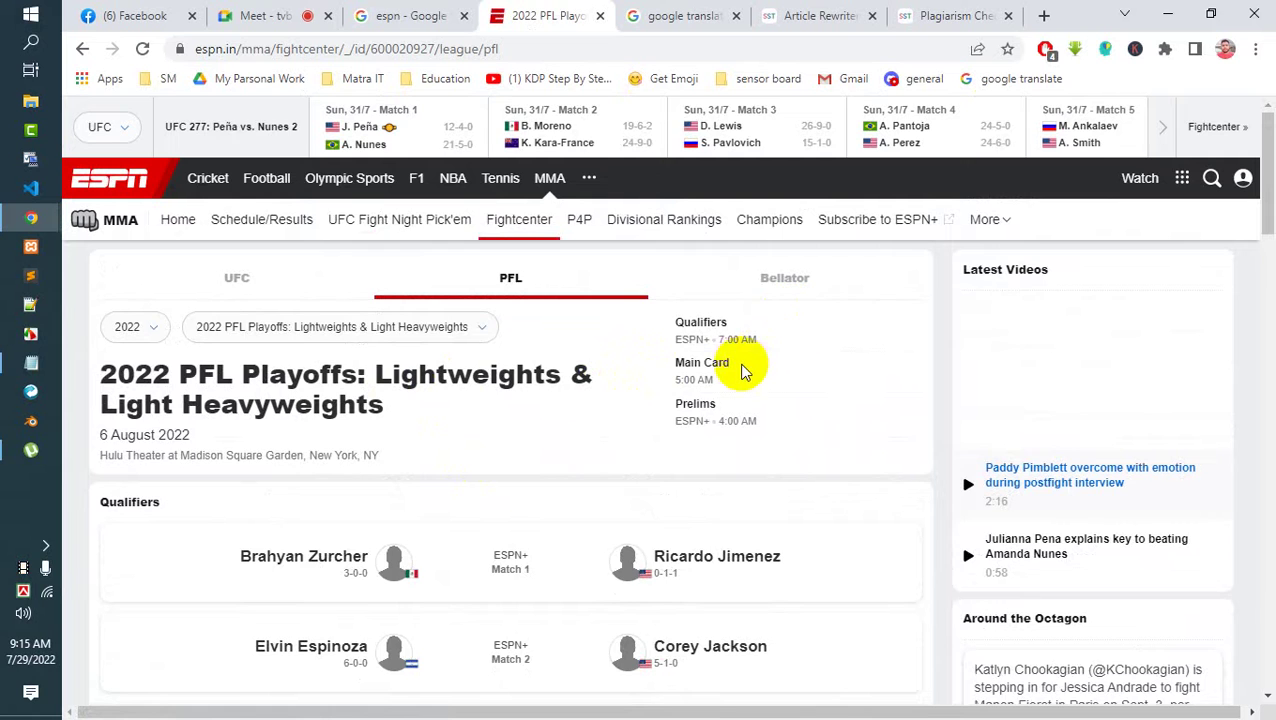
Look through the sponsored headlines and news stories below the PFL event's fight card.
{"action": "scroll", "coordinate": [604, 447], "scroll_direction": "down", "scroll_amount": 20}
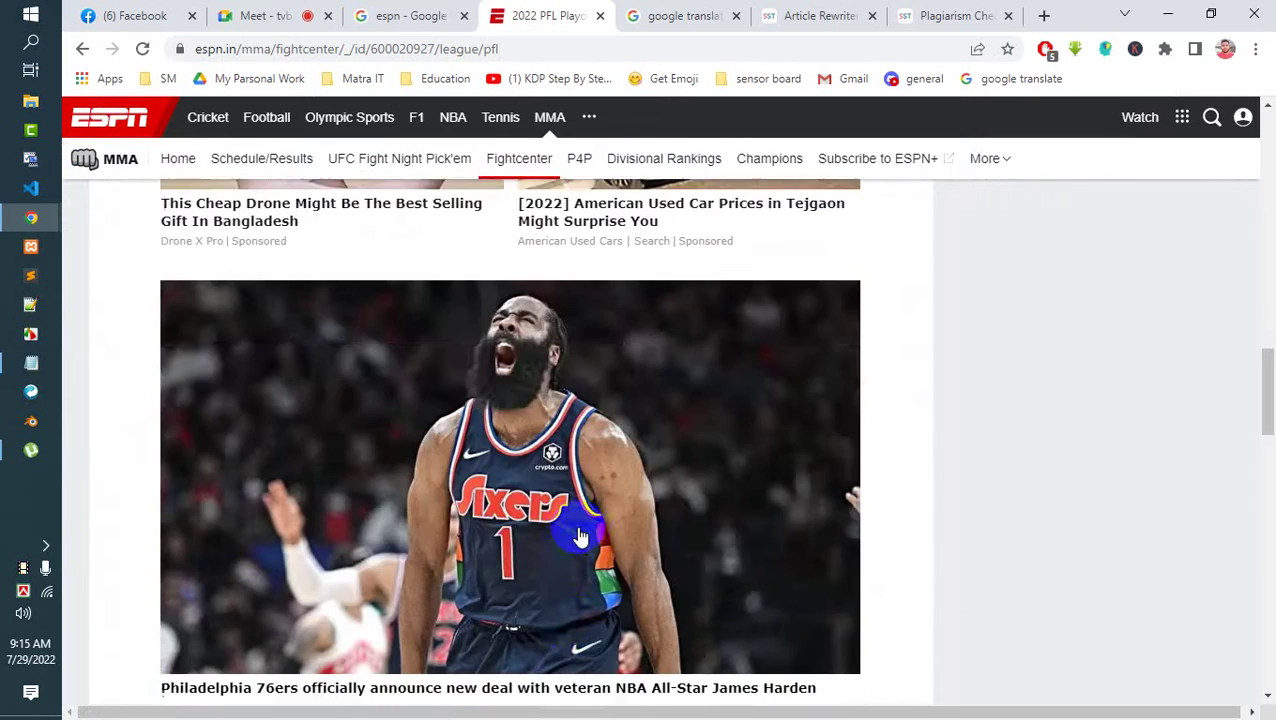
{"action": "scroll", "coordinate": [578, 530], "scroll_direction": "down", "scroll_amount": 4}
{"action": "scroll", "coordinate": [568, 440], "scroll_direction": "down", "scroll_amount": 10}
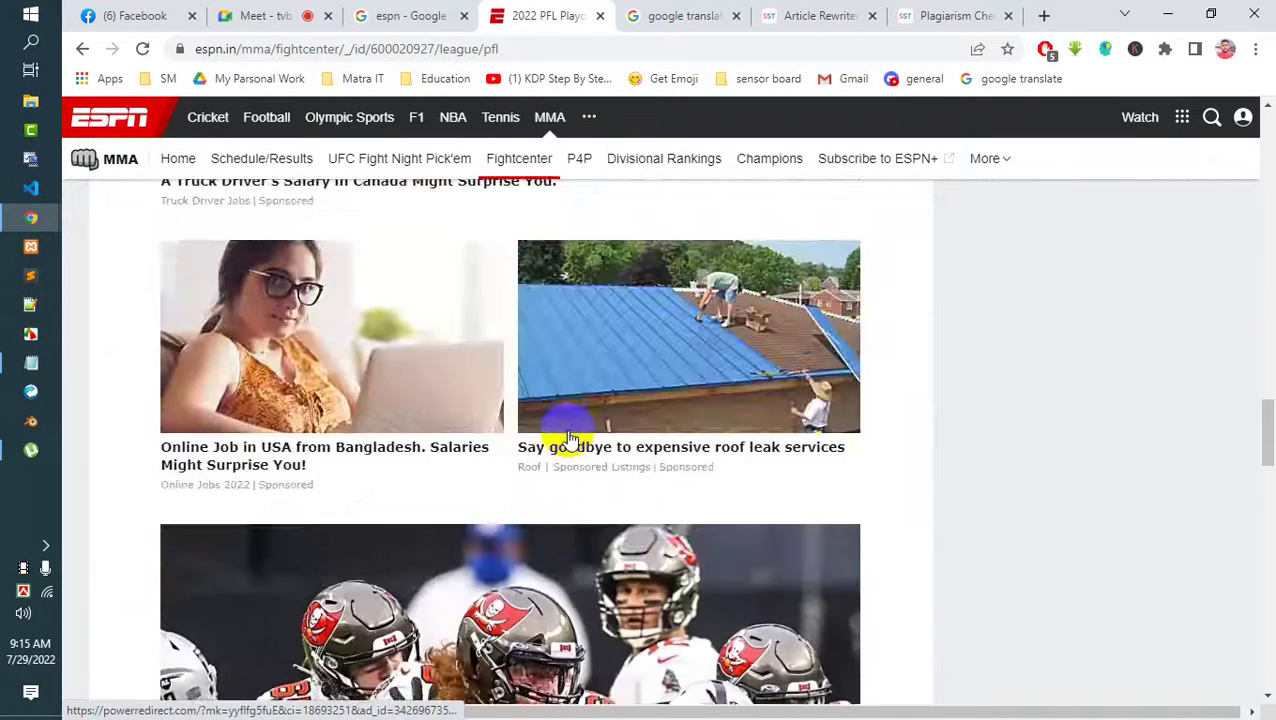
{"action": "scroll", "coordinate": [568, 440], "scroll_direction": "up", "scroll_amount": 5}
{"action": "scroll", "coordinate": [568, 440], "scroll_direction": "down", "scroll_amount": 10}
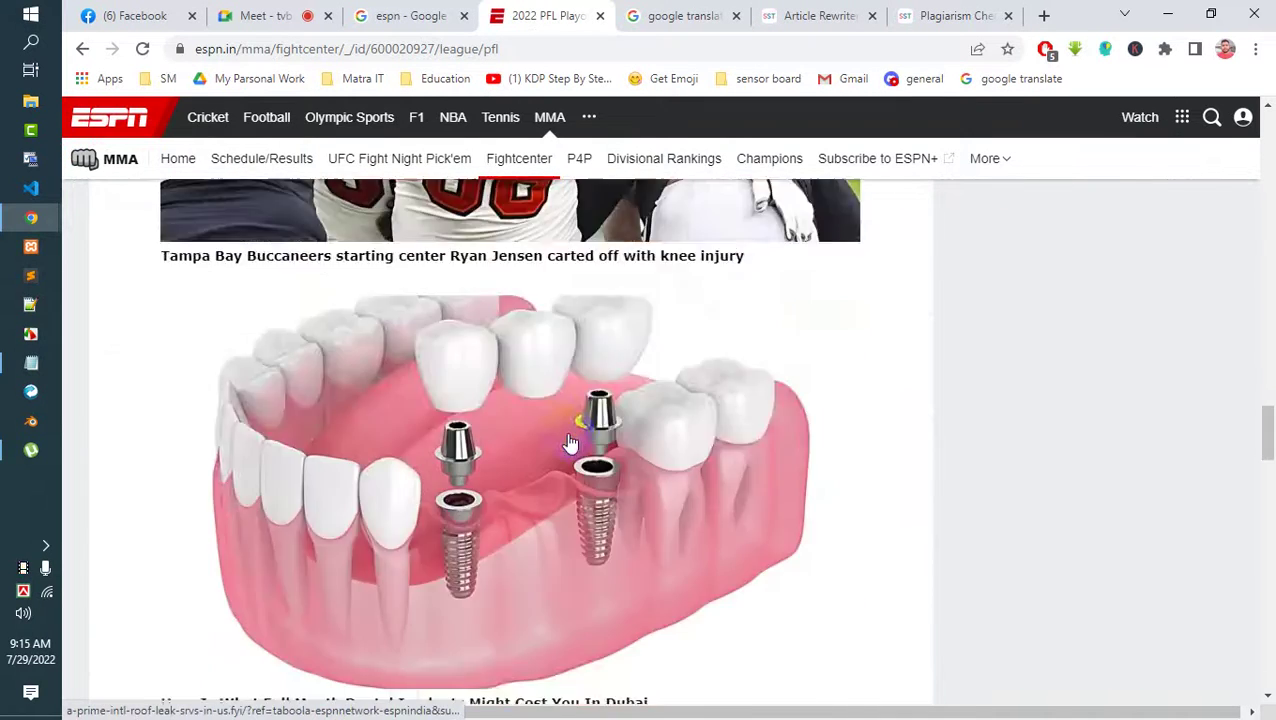
{"action": "scroll", "coordinate": [569, 441], "scroll_direction": "down", "scroll_amount": 3}
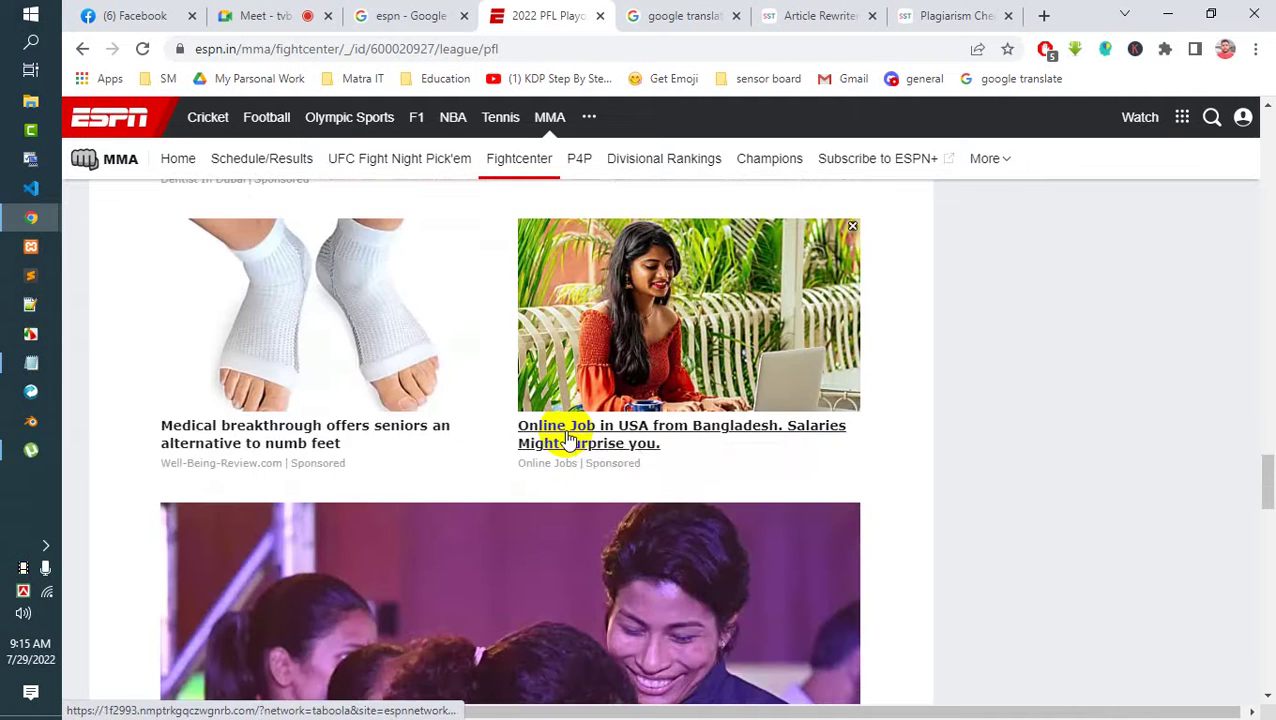
{"action": "scroll", "coordinate": [560, 430], "scroll_direction": "up", "scroll_amount": 4}
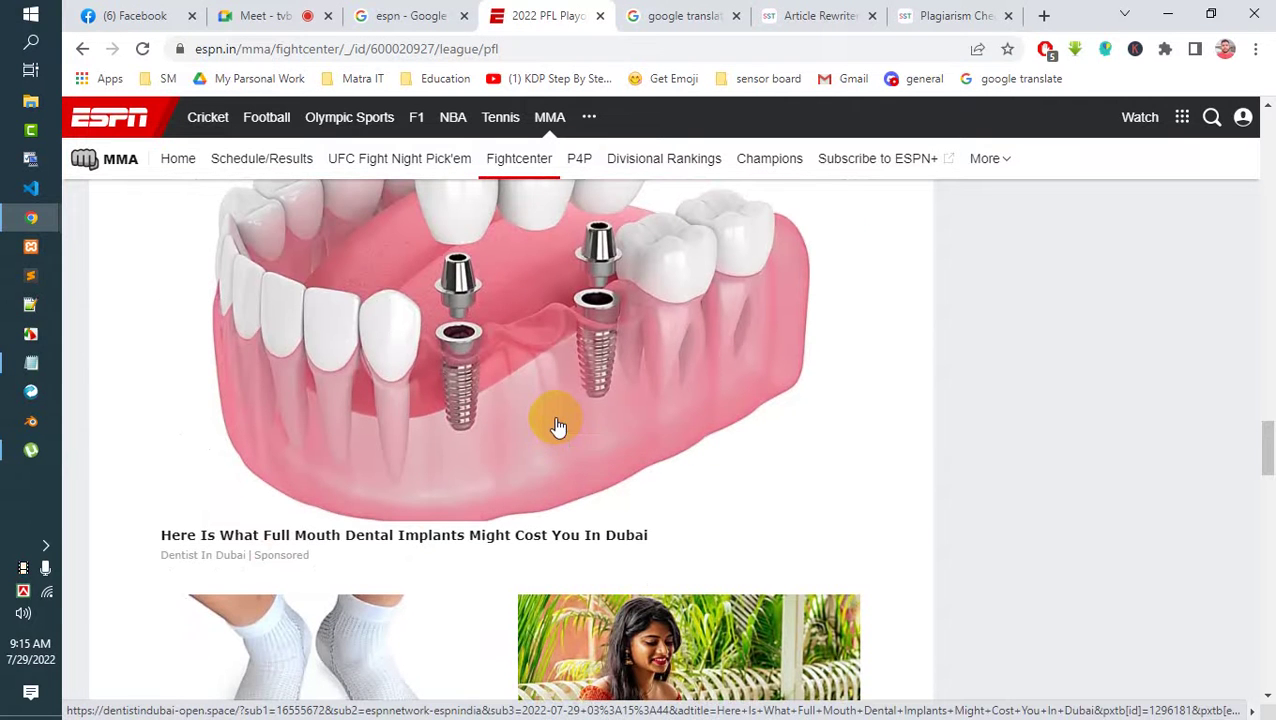
{"action": "scroll", "coordinate": [557, 427], "scroll_direction": "up", "scroll_amount": 1}
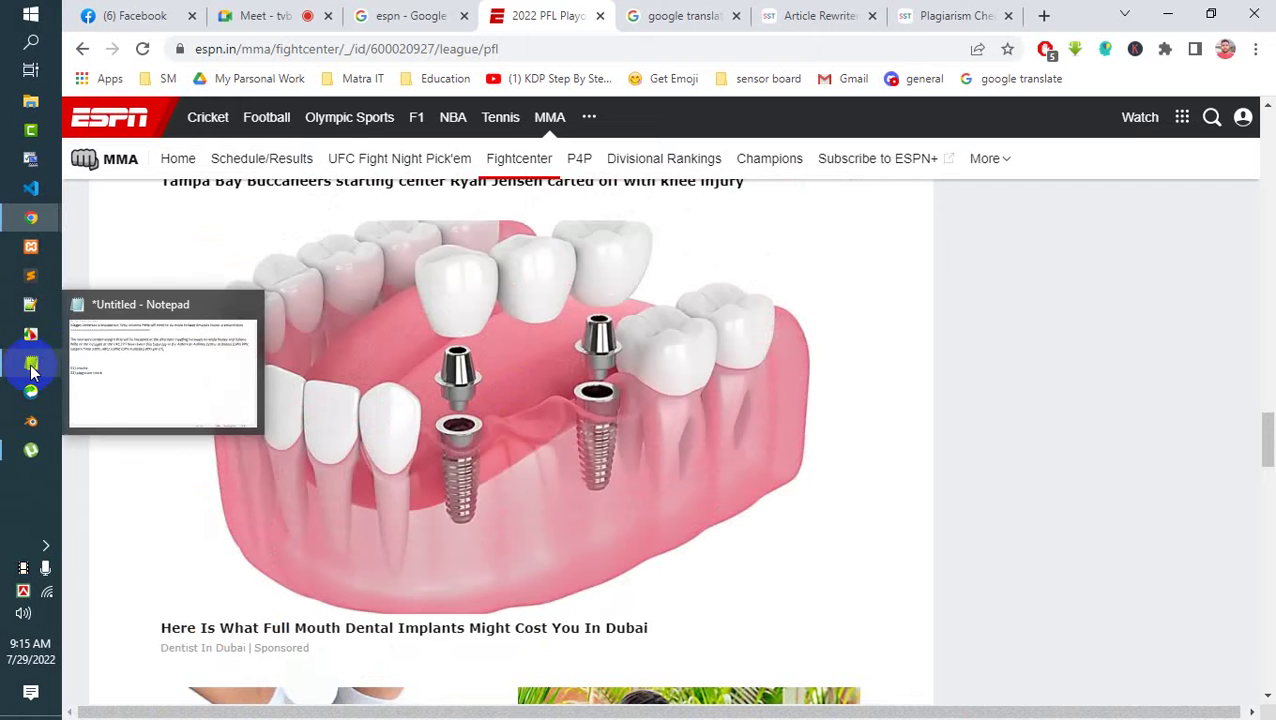
{"action": "scroll", "coordinate": [555, 313], "scroll_direction": "up", "scroll_amount": 5}
{"action": "scroll", "coordinate": [558, 378], "scroll_direction": "down", "scroll_amount": 4}
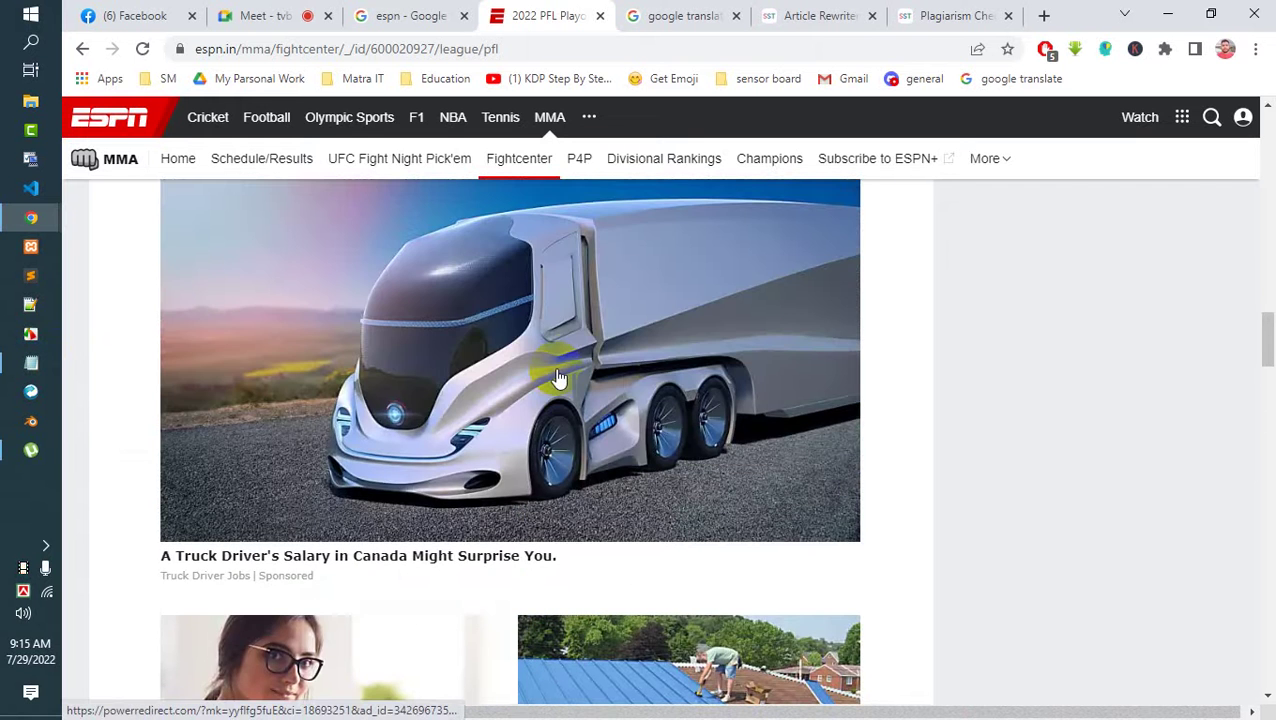
{"action": "scroll", "coordinate": [558, 378], "scroll_direction": "up", "scroll_amount": 10}
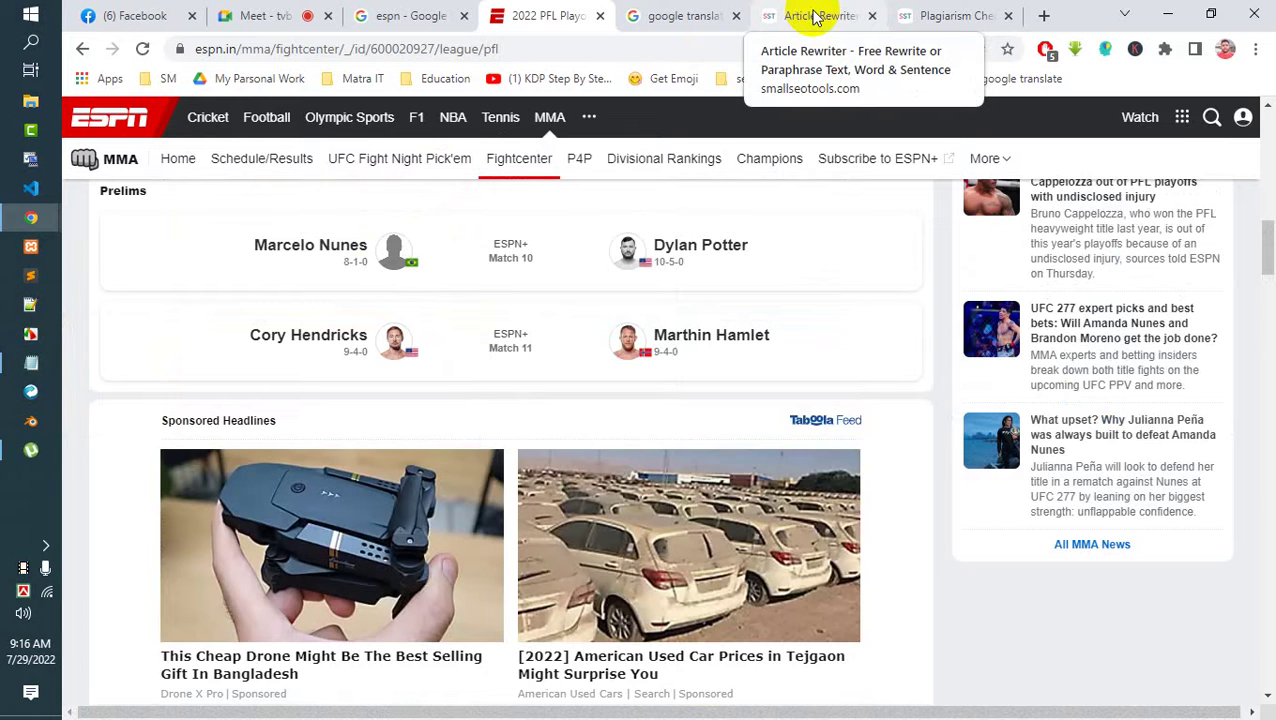
View the Spanish-to-English Google Translate result, then review the rewritten bantamweight paragraph and the "rewrite" and "plagrisum check" notes in Notepad.
{"action": "left_click", "coordinate": [683, 16]}
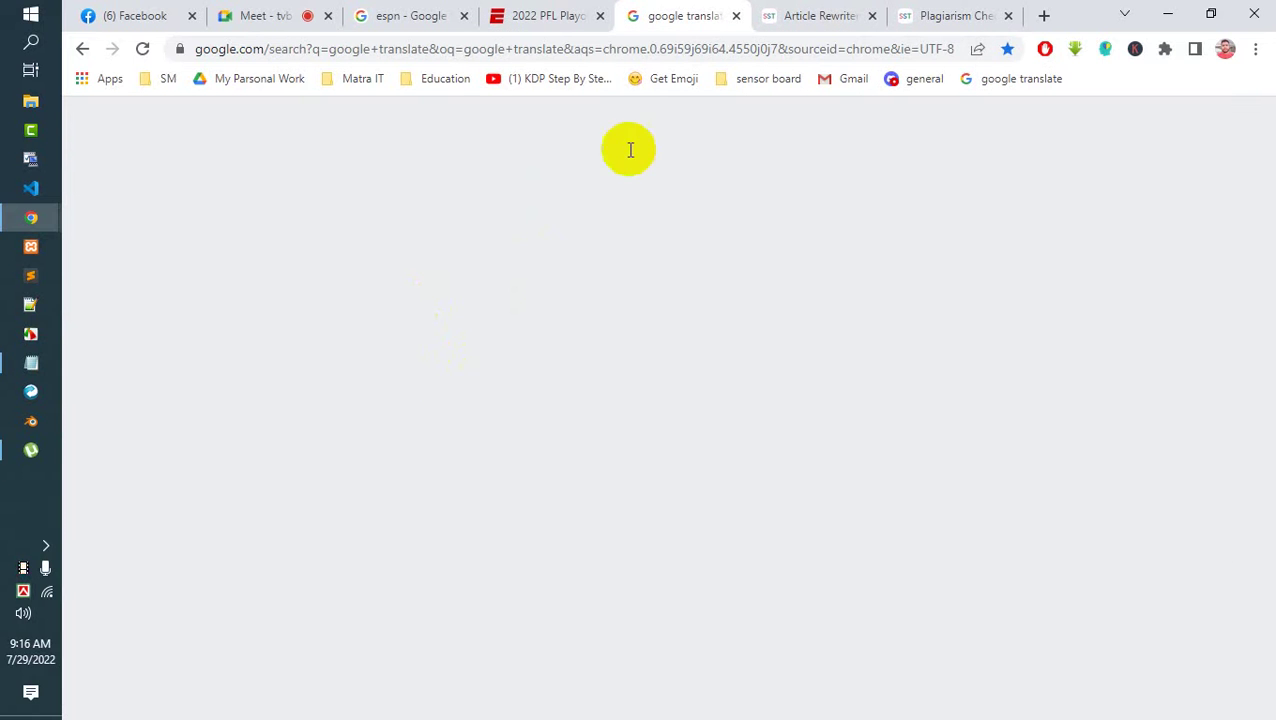
{"action": "scroll", "coordinate": [480, 320], "scroll_direction": "up", "scroll_amount": 3}
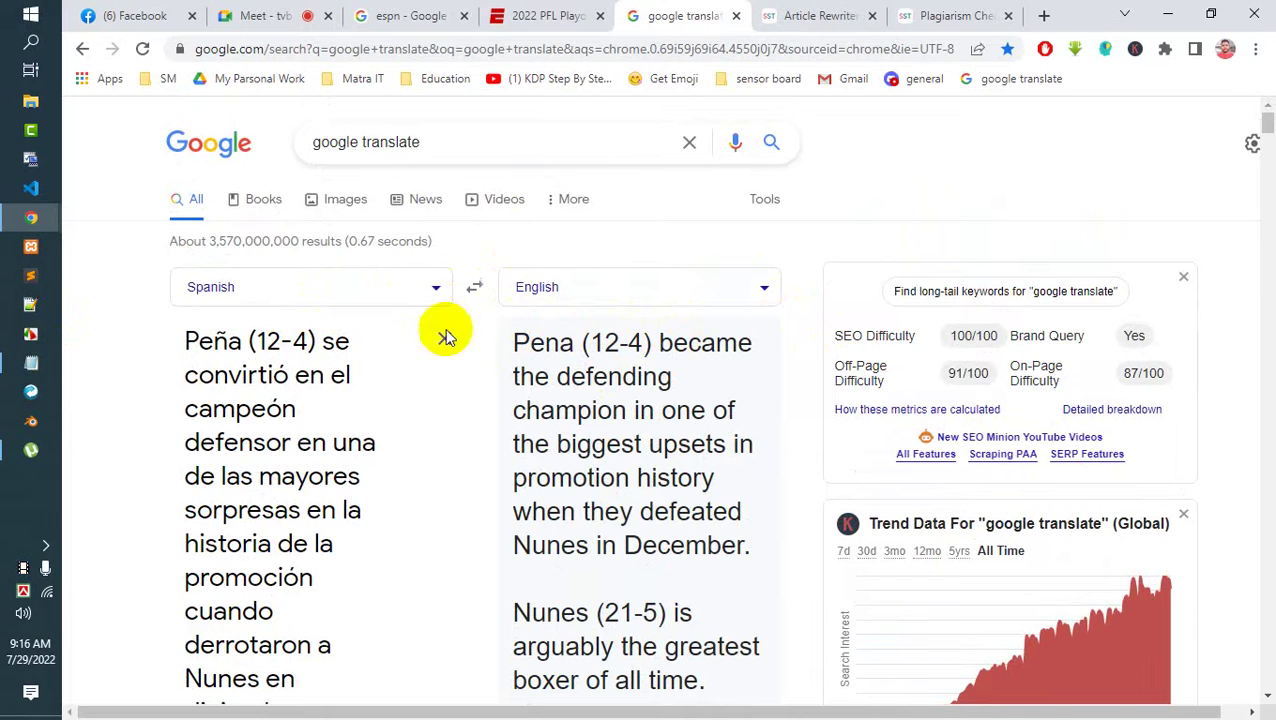
{"action": "left_click", "coordinate": [31, 362]}
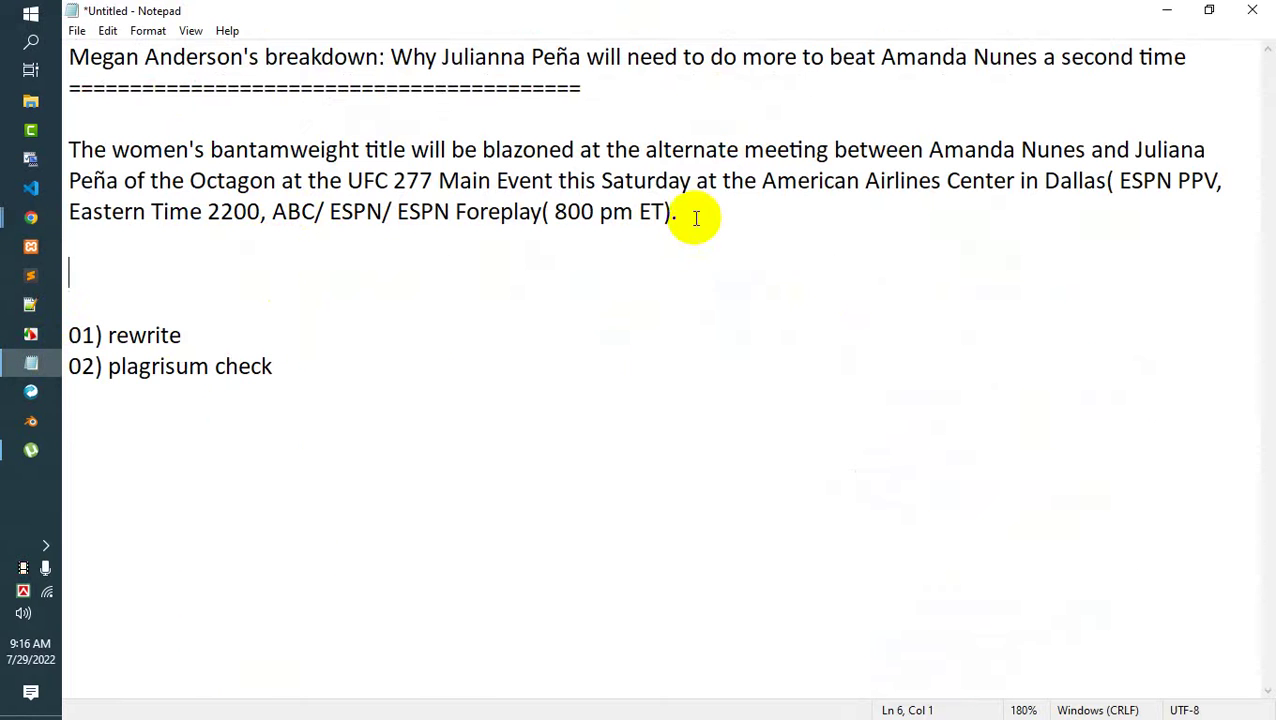
{"action": "left_click_drag", "start_coordinate": [686, 216], "coordinate": [72, 150]}
{"action": "left_click", "coordinate": [204, 332]}
{"action": "left_click_drag", "start_coordinate": [204, 332], "coordinate": [130, 336]}
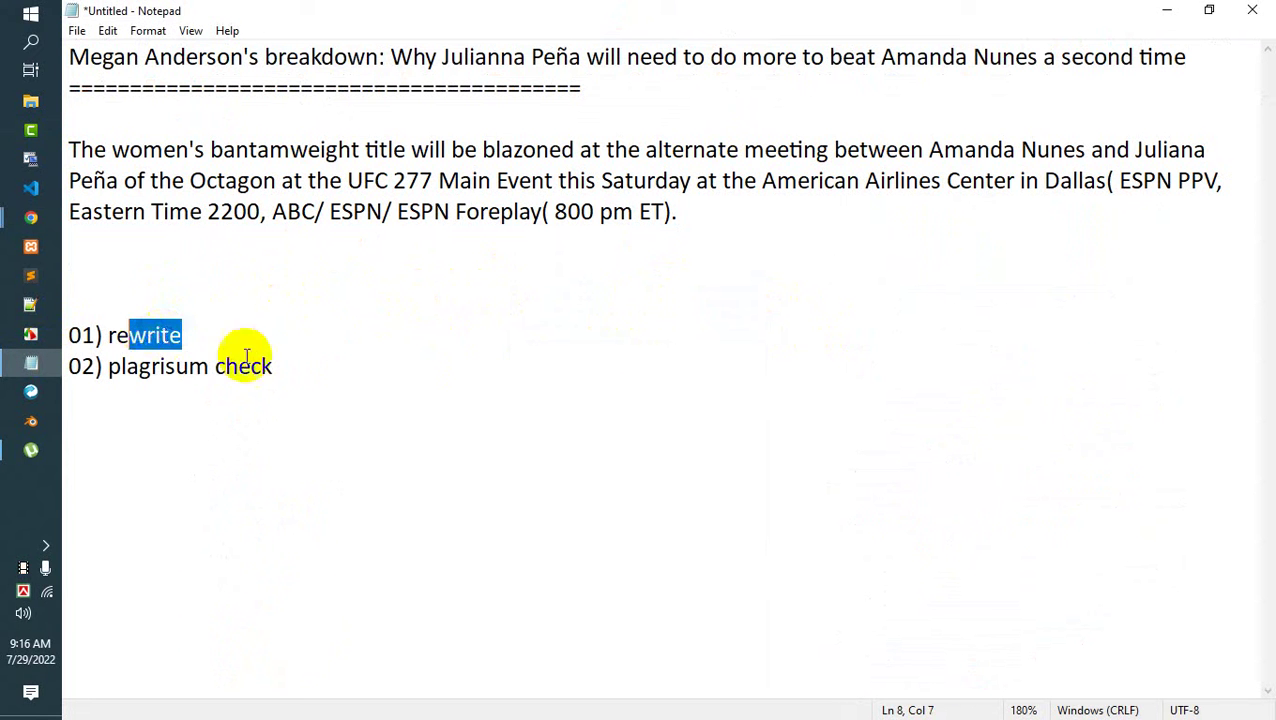
{"action": "left_click_drag", "start_coordinate": [276, 366], "coordinate": [108, 368]}
{"action": "left_click", "coordinate": [289, 376]}
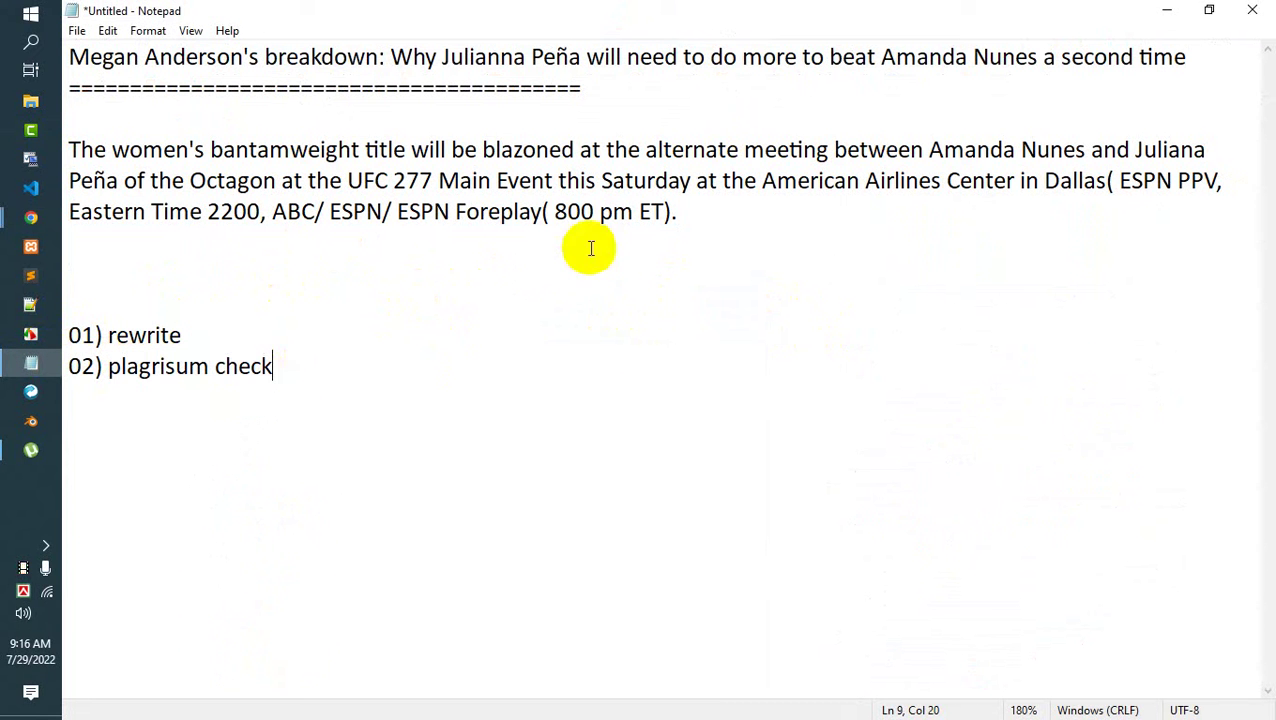
{"action": "left_click_drag", "start_coordinate": [682, 213], "coordinate": [70, 150]}
{"action": "mouse_move", "coordinate": [33, 218]}
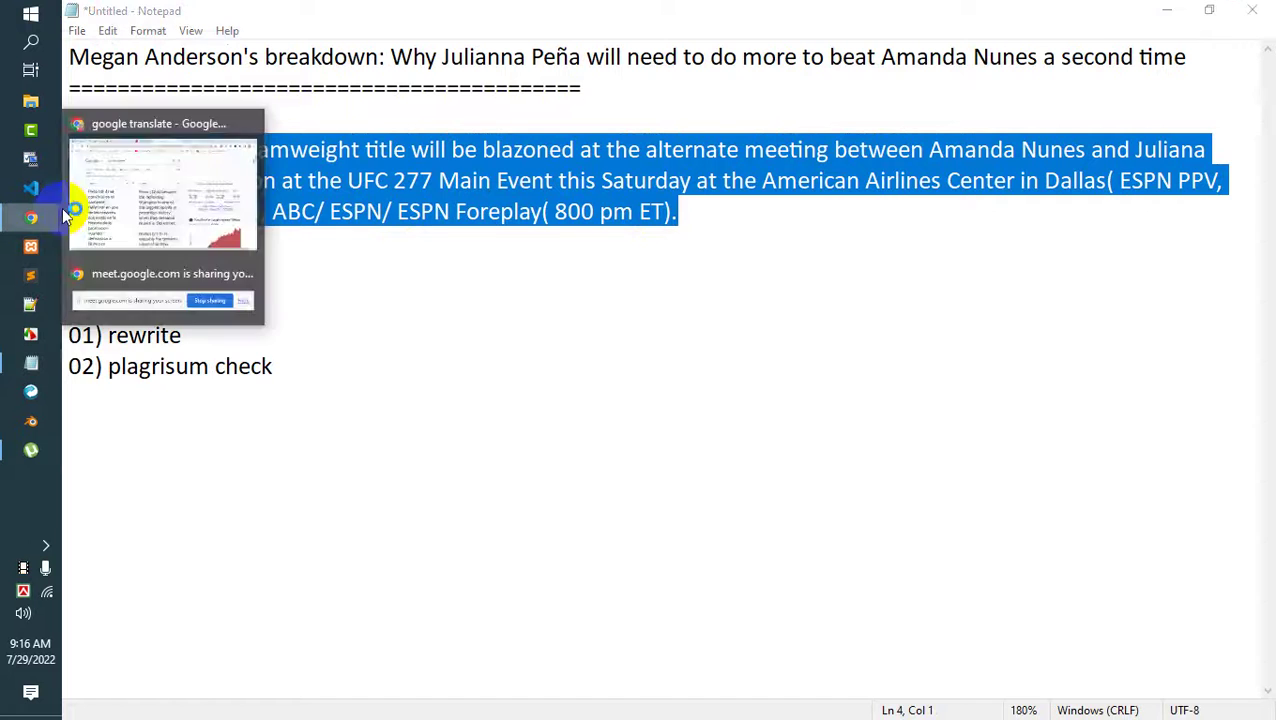
Switch to the plagiarism checker in Chrome and review the checked paragraphs and the personal-information security note below them.
{"action": "left_click", "coordinate": [80, 200]}
{"action": "left_click", "coordinate": [930, 20]}
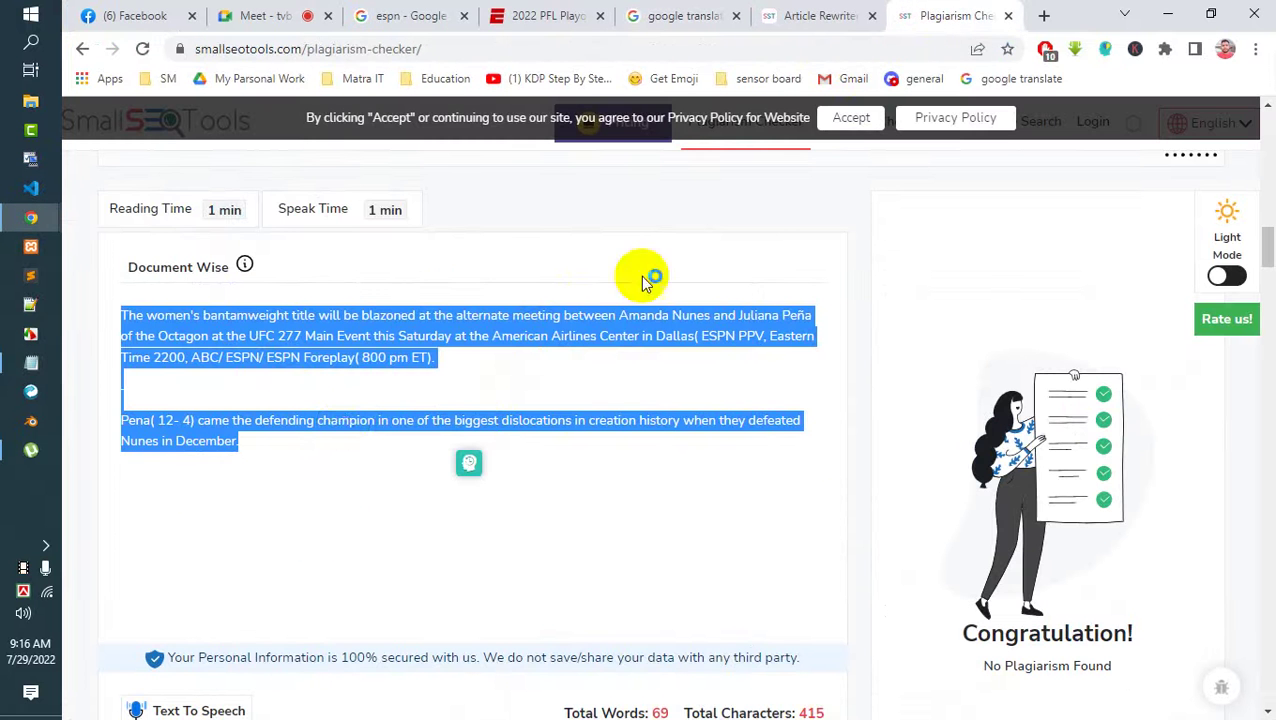
{"action": "left_click", "coordinate": [421, 421]}
{"action": "scroll", "coordinate": [338, 470], "scroll_direction": "down", "scroll_amount": 3}
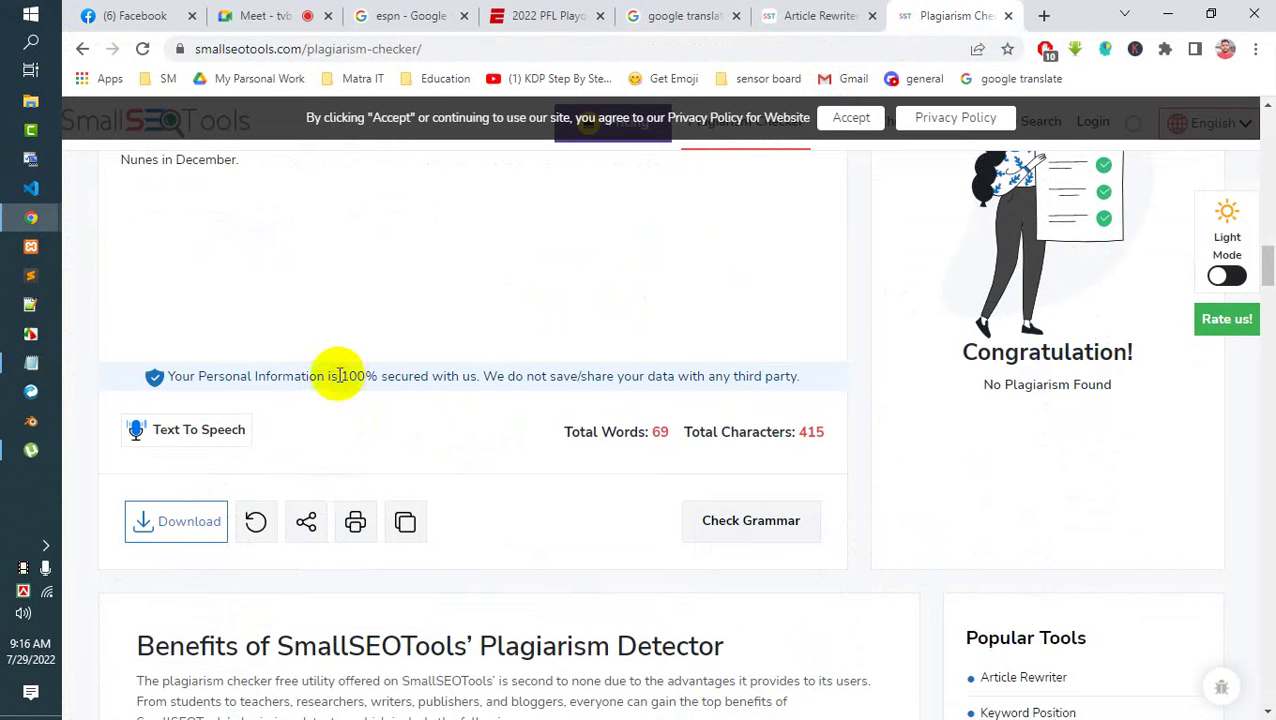
{"action": "left_click_drag", "start_coordinate": [342, 372], "coordinate": [521, 374]}
{"action": "left_click", "coordinate": [527, 376]}
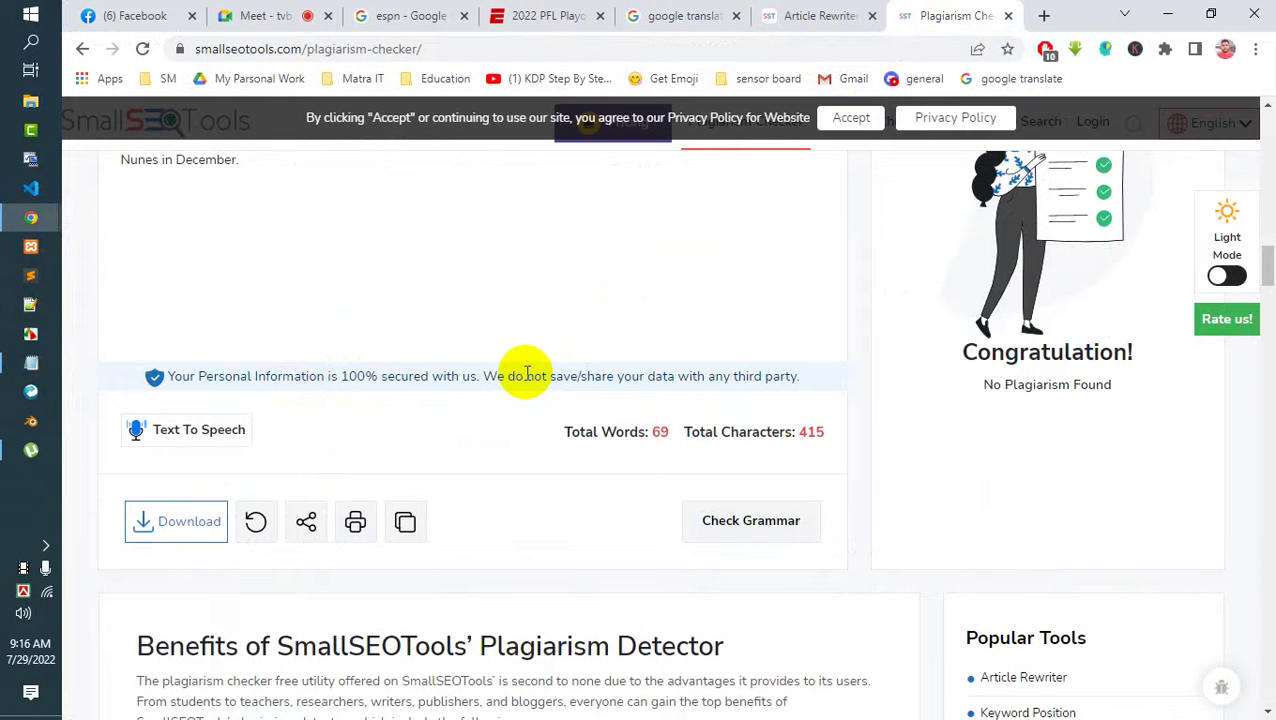
{"action": "scroll", "coordinate": [510, 376], "scroll_direction": "up", "scroll_amount": 3}
Bring up the µTorrent window and close it.
{"action": "left_click", "coordinate": [31, 450]}
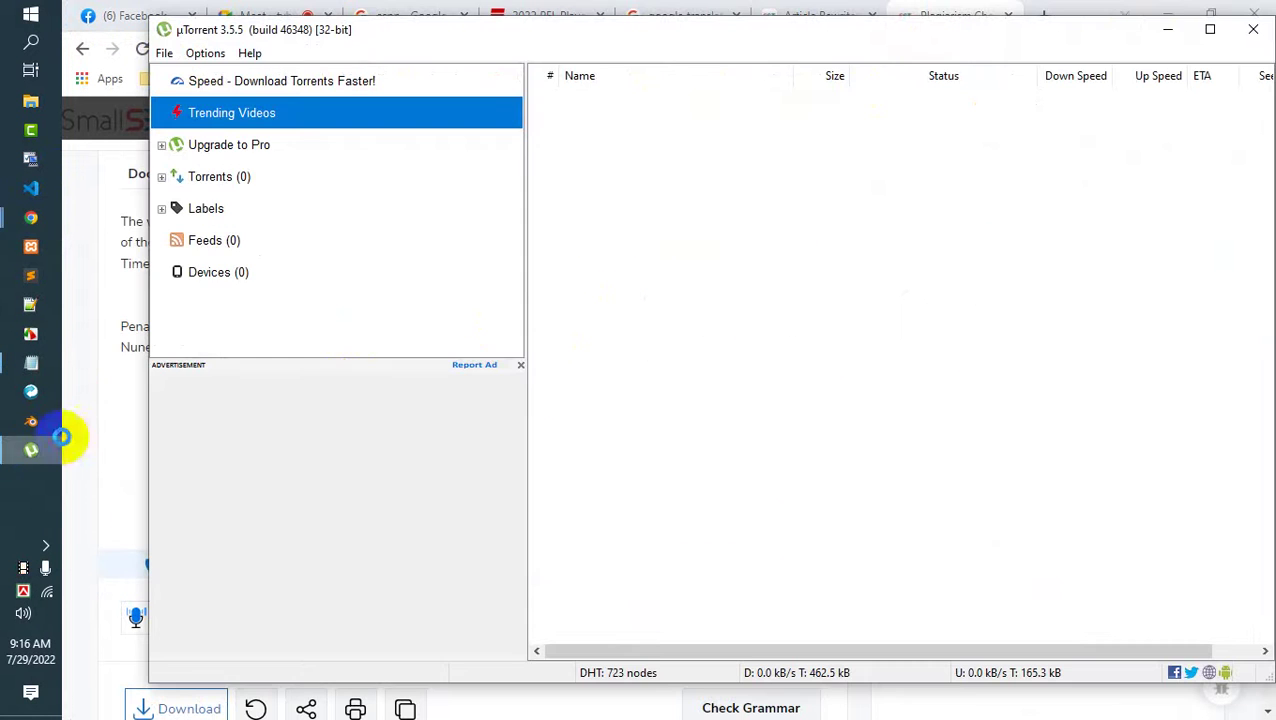
{"action": "left_click_drag", "start_coordinate": [1097, 38], "coordinate": [1043, 42]}
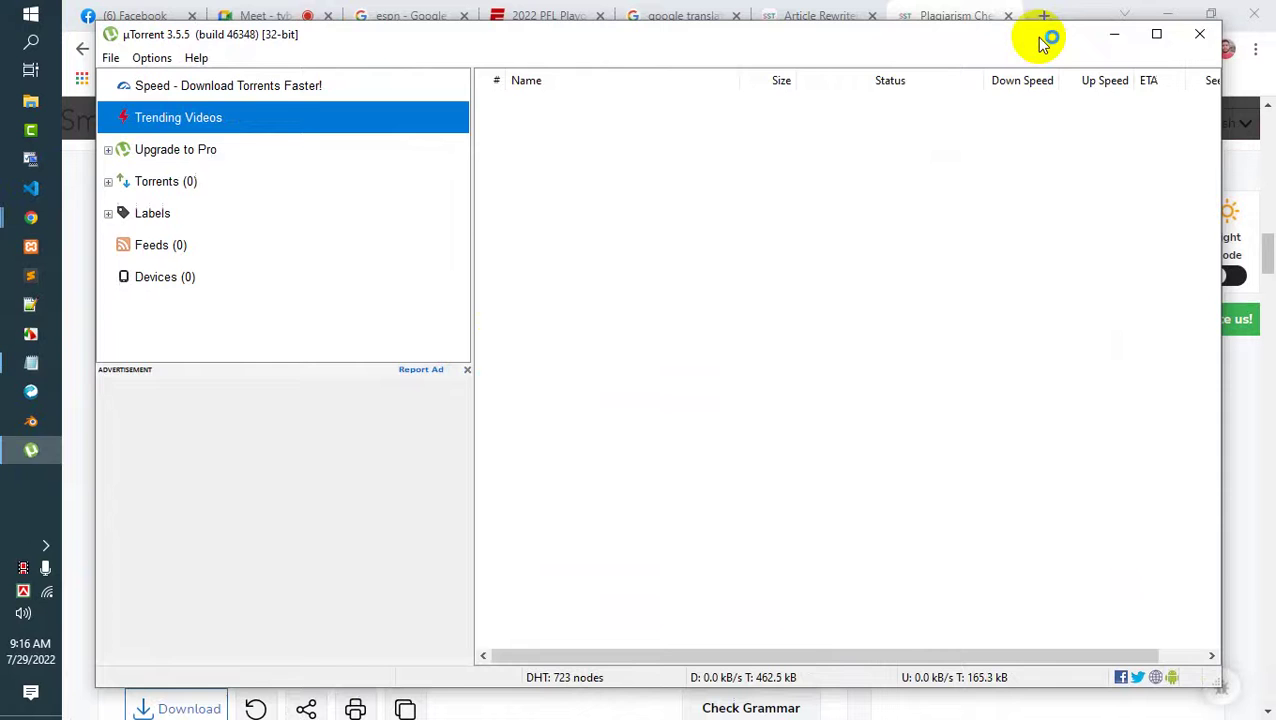
{"action": "left_click", "coordinate": [1199, 34]}
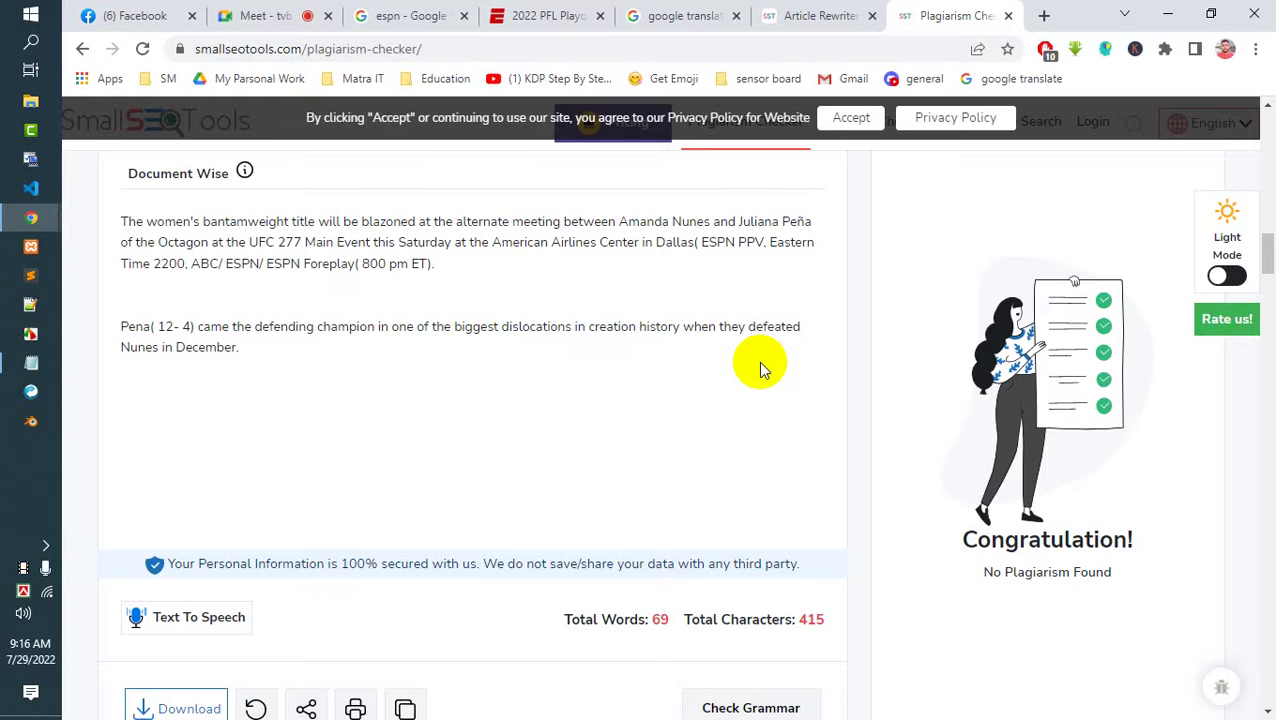
Examine the plagiarism and unique percentages and the extra word count statistics in the checker's result.
{"action": "scroll", "coordinate": [549, 488], "scroll_direction": "up", "scroll_amount": 4}
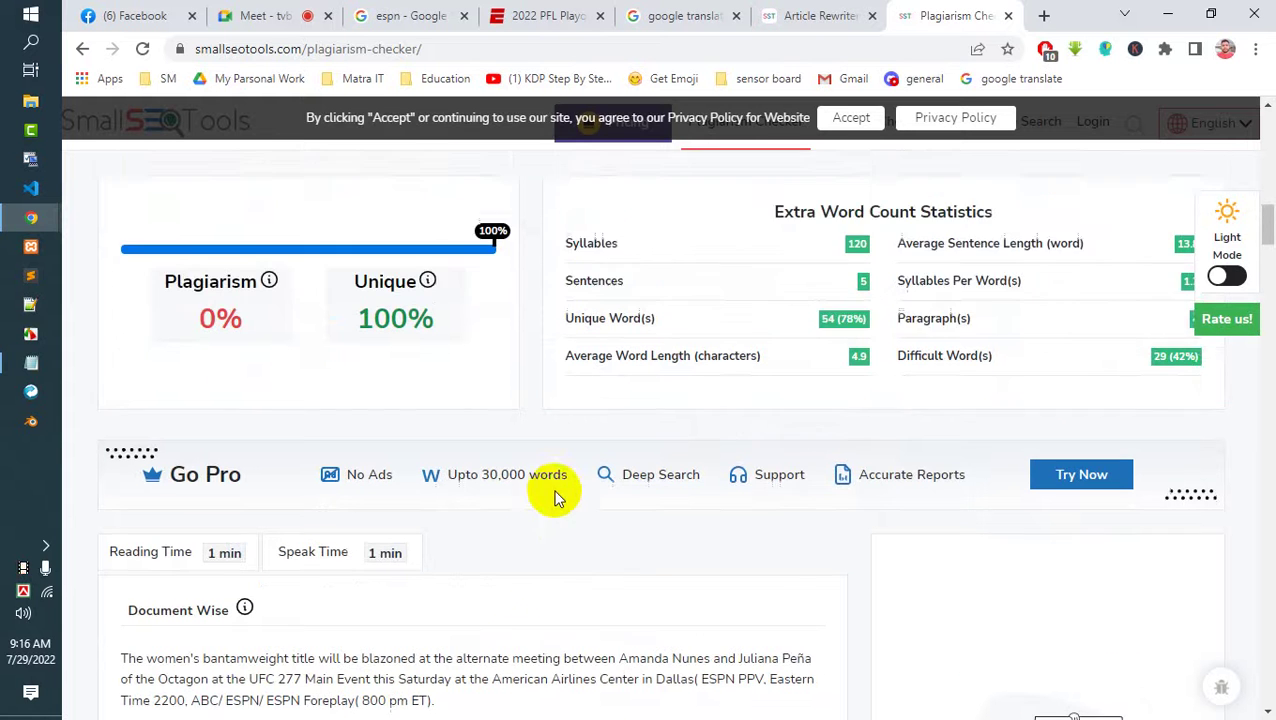
{"action": "scroll", "coordinate": [420, 520], "scroll_direction": "up", "scroll_amount": 3}
{"action": "scroll", "coordinate": [315, 525], "scroll_direction": "down", "scroll_amount": 2}
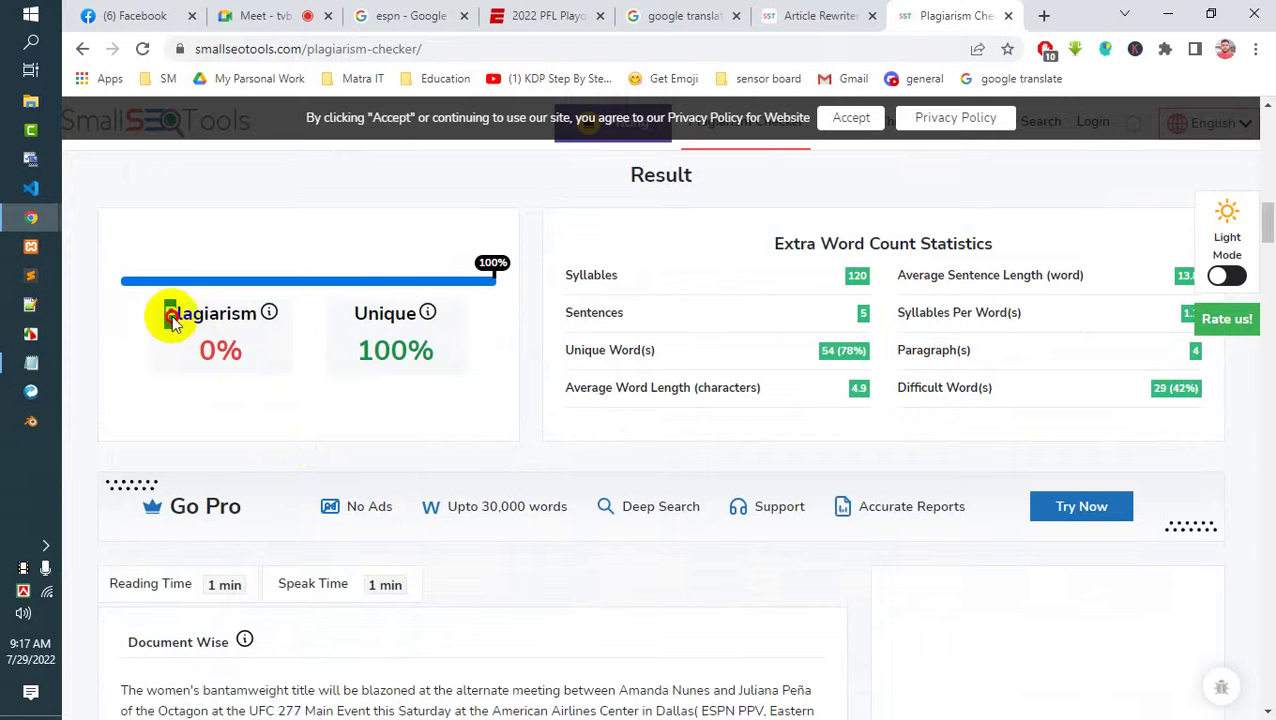
{"action": "left_click_drag", "start_coordinate": [172, 313], "coordinate": [308, 345]}
{"action": "left_click_drag", "start_coordinate": [350, 306], "coordinate": [427, 370]}
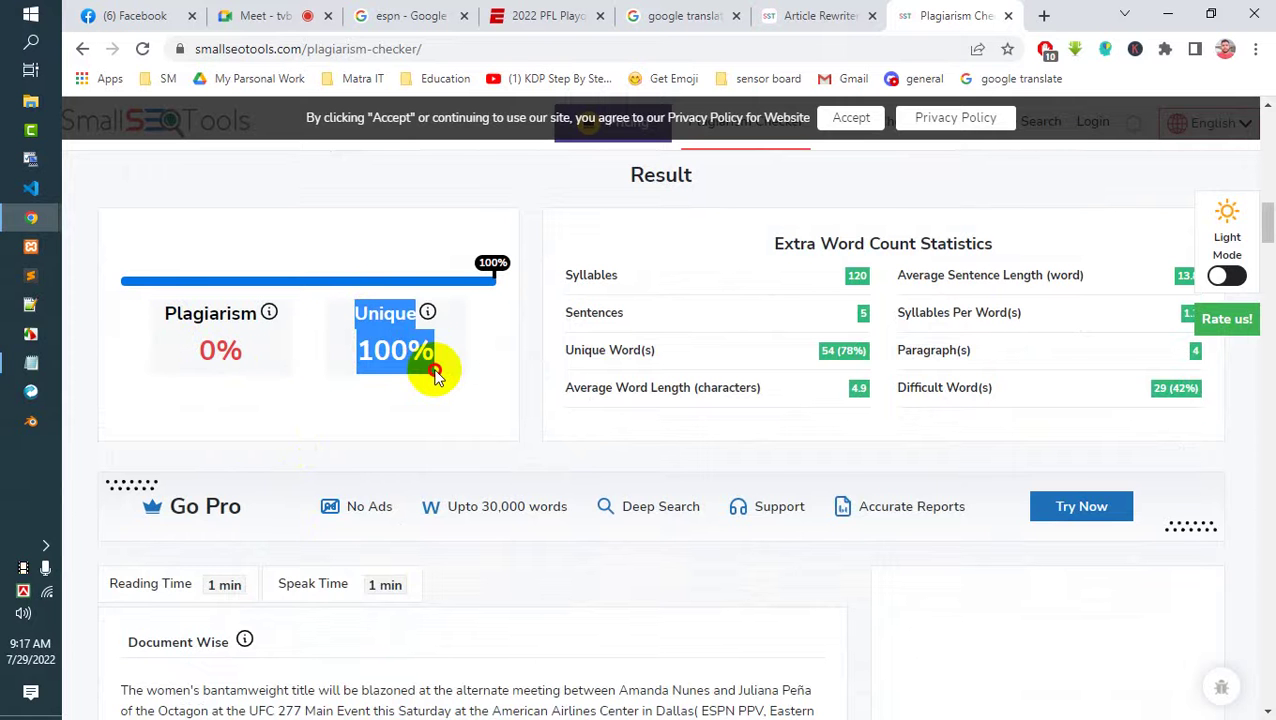
{"action": "scroll", "coordinate": [441, 372], "scroll_direction": "up", "scroll_amount": 2}
{"action": "scroll", "coordinate": [698, 420], "scroll_direction": "down", "scroll_amount": 2}
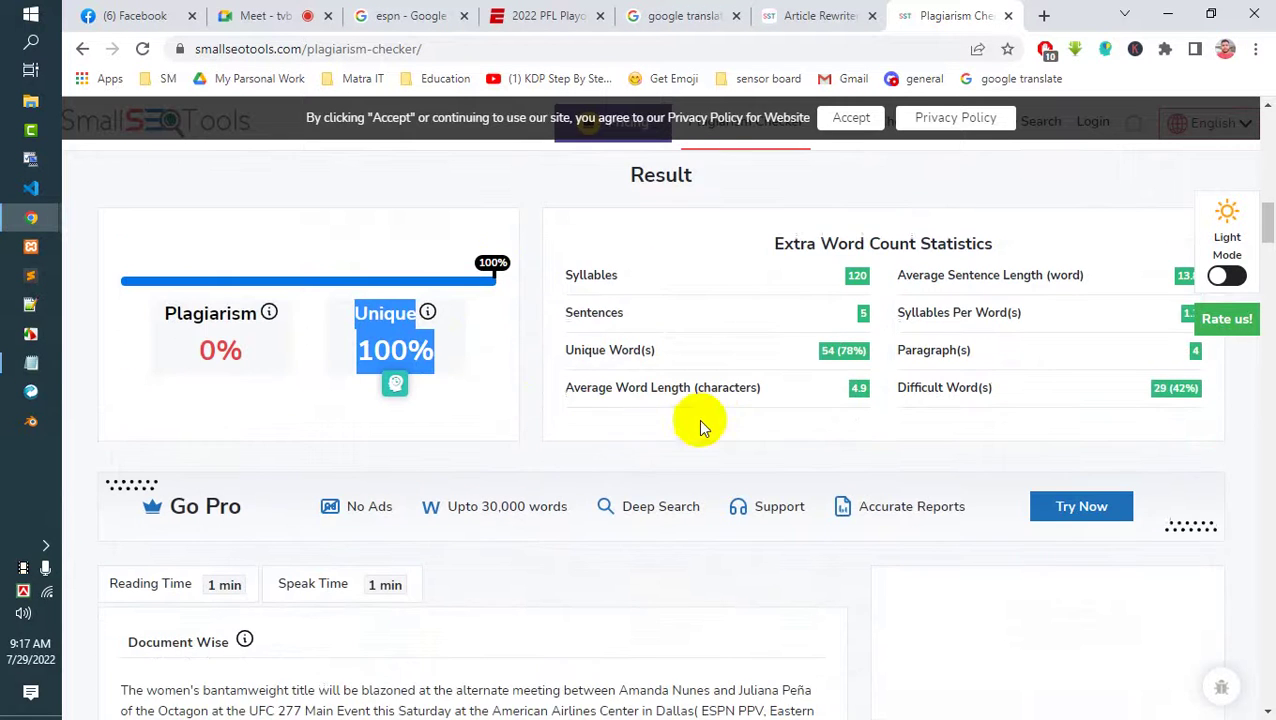
Read through the checked document text, the security note and the plagiarism verdict beside it.
{"action": "scroll", "coordinate": [600, 395], "scroll_direction": "down", "scroll_amount": 4}
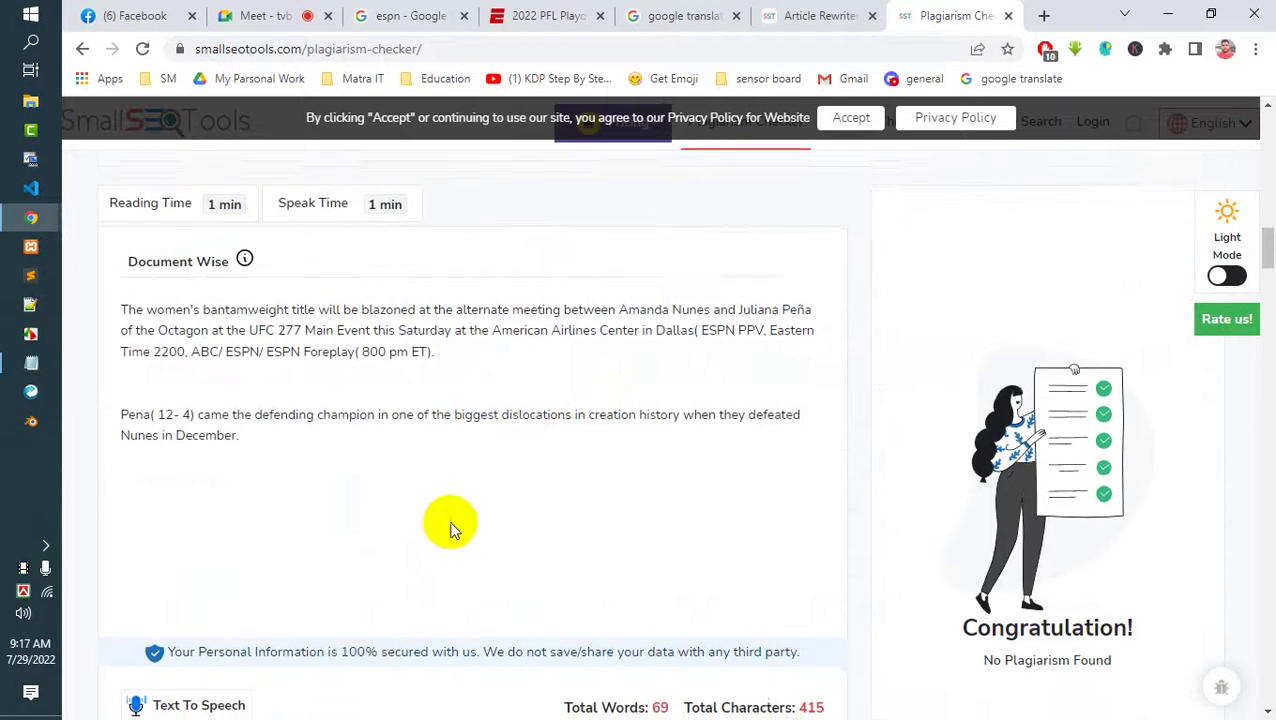
{"action": "scroll", "coordinate": [450, 527], "scroll_direction": "down", "scroll_amount": 4}
{"action": "left_click_drag", "start_coordinate": [338, 285], "coordinate": [451, 285]}
{"action": "scroll", "coordinate": [535, 400], "scroll_direction": "up", "scroll_amount": 2}
{"action": "scroll", "coordinate": [535, 400], "scroll_direction": "up", "scroll_amount": 6}
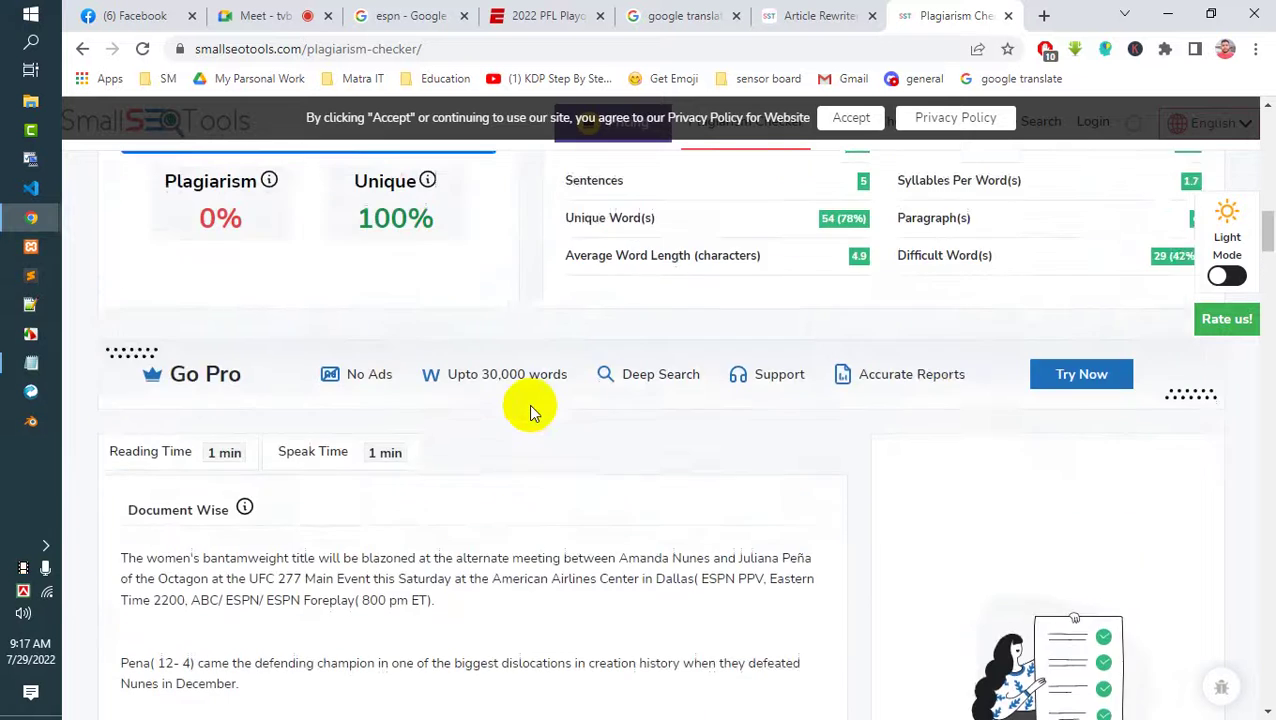
{"action": "scroll", "coordinate": [920, 547], "scroll_direction": "down", "scroll_amount": 7}
{"action": "scroll", "coordinate": [1047, 428], "scroll_direction": "down", "scroll_amount": 1}
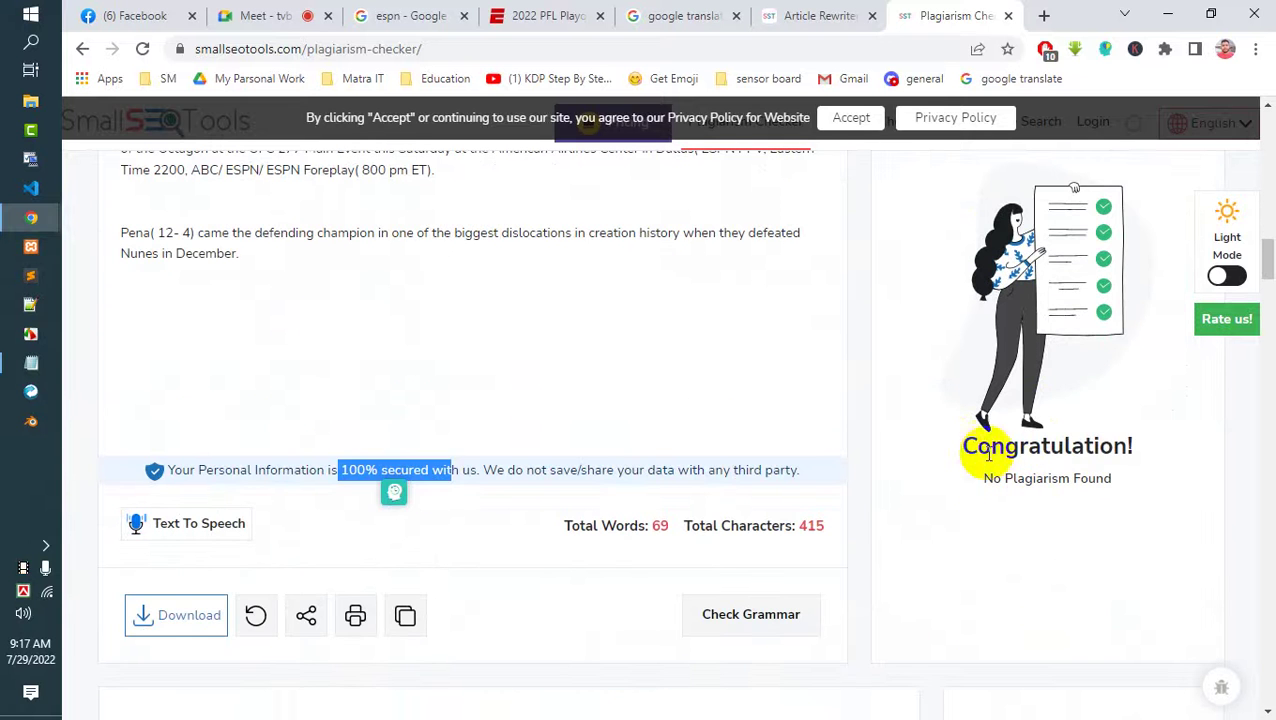
{"action": "left_click_drag", "start_coordinate": [968, 447], "coordinate": [1108, 480]}
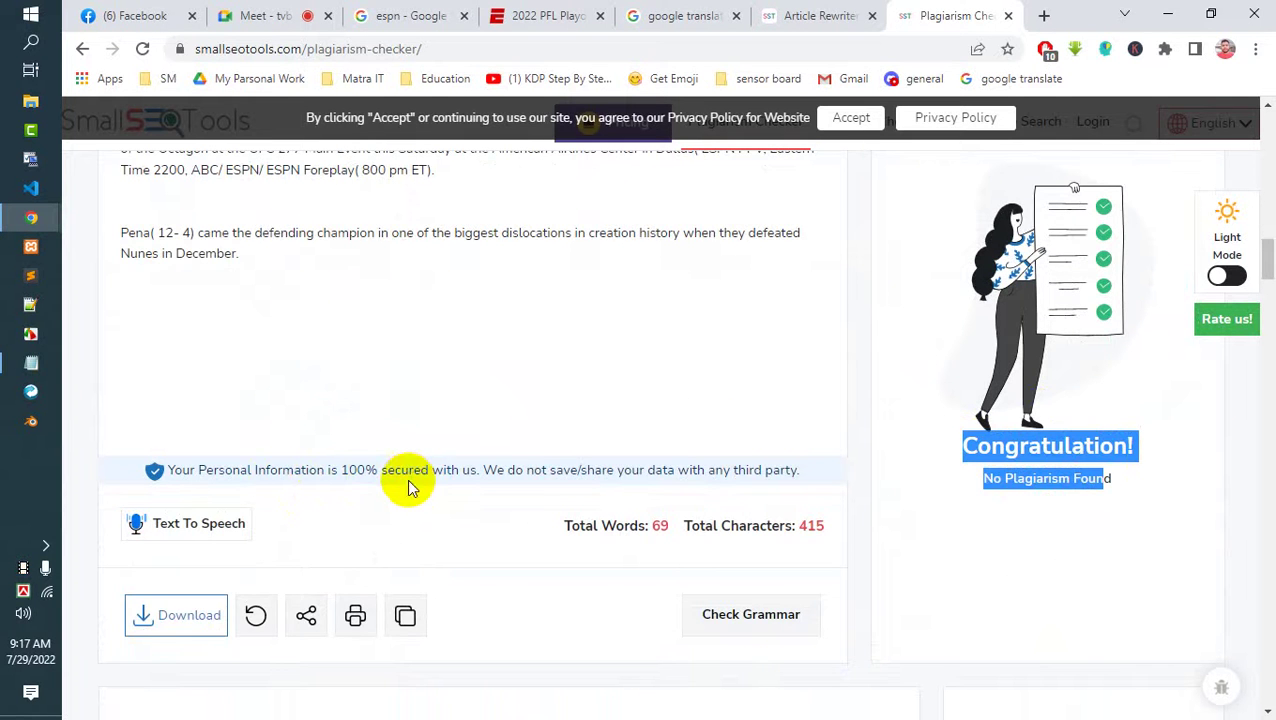
Glance at the sponsored headlines on ESPN's PFL event page and return to the plagiarism checker's input form.
{"action": "scroll", "coordinate": [400, 480], "scroll_direction": "up", "scroll_amount": 5}
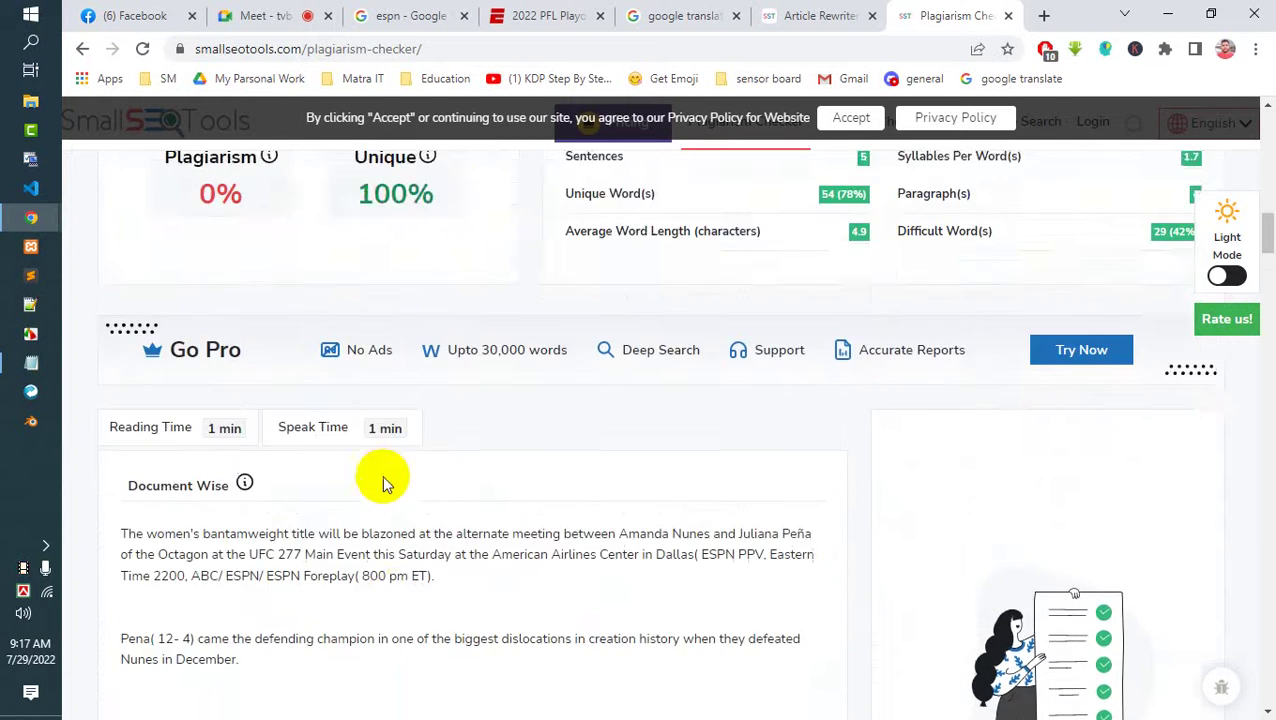
{"action": "scroll", "coordinate": [430, 460], "scroll_direction": "up", "scroll_amount": 3}
{"action": "scroll", "coordinate": [413, 370], "scroll_direction": "up", "scroll_amount": 4}
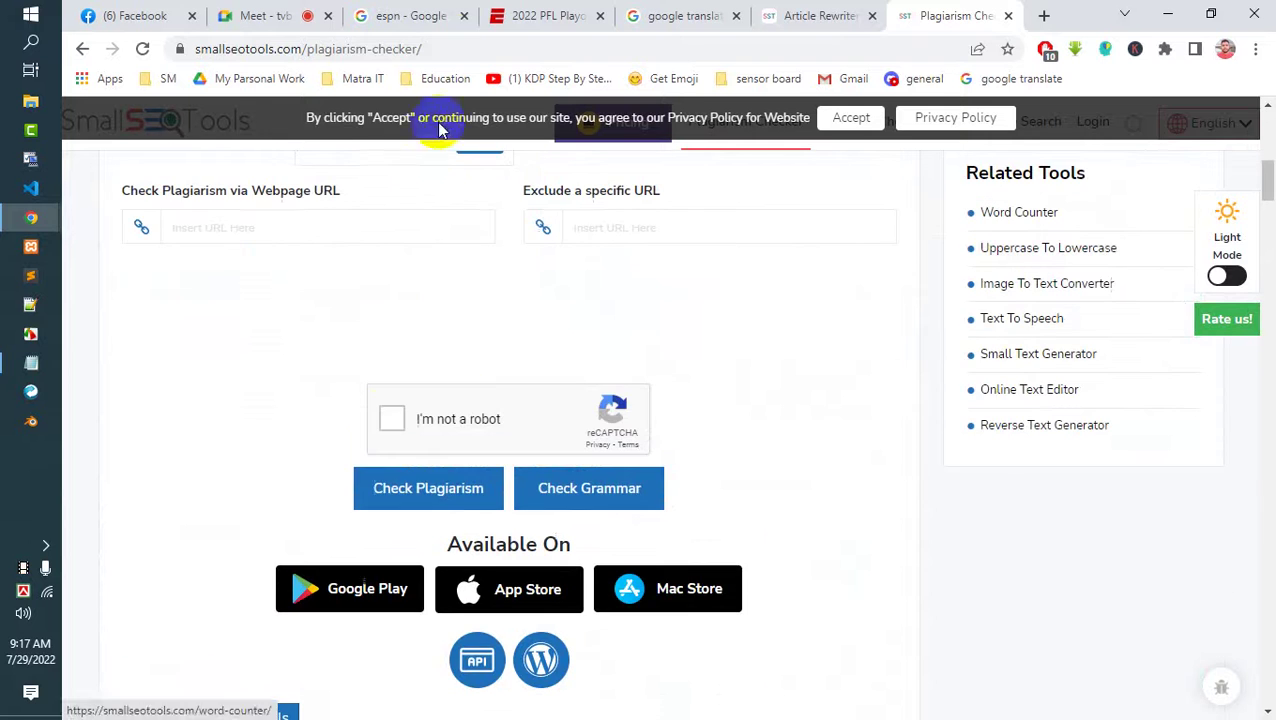
{"action": "left_click", "coordinate": [537, 18]}
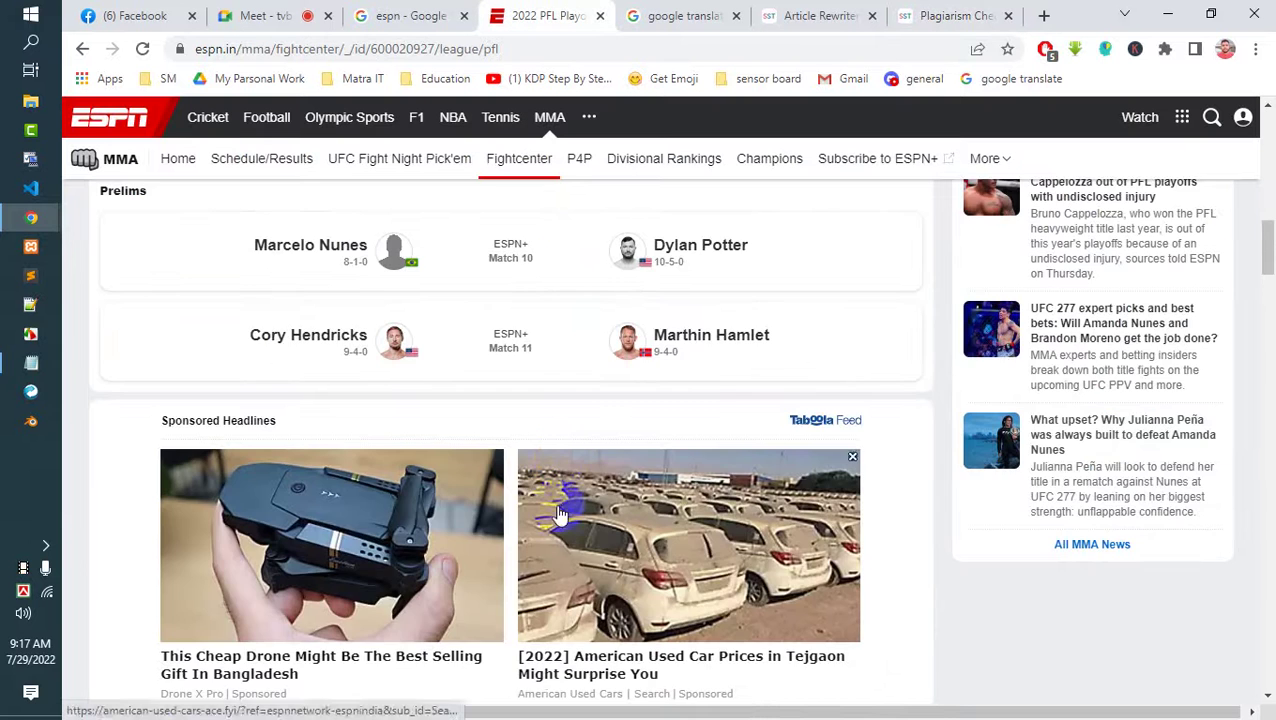
{"action": "scroll", "coordinate": [555, 505], "scroll_direction": "down", "scroll_amount": 3}
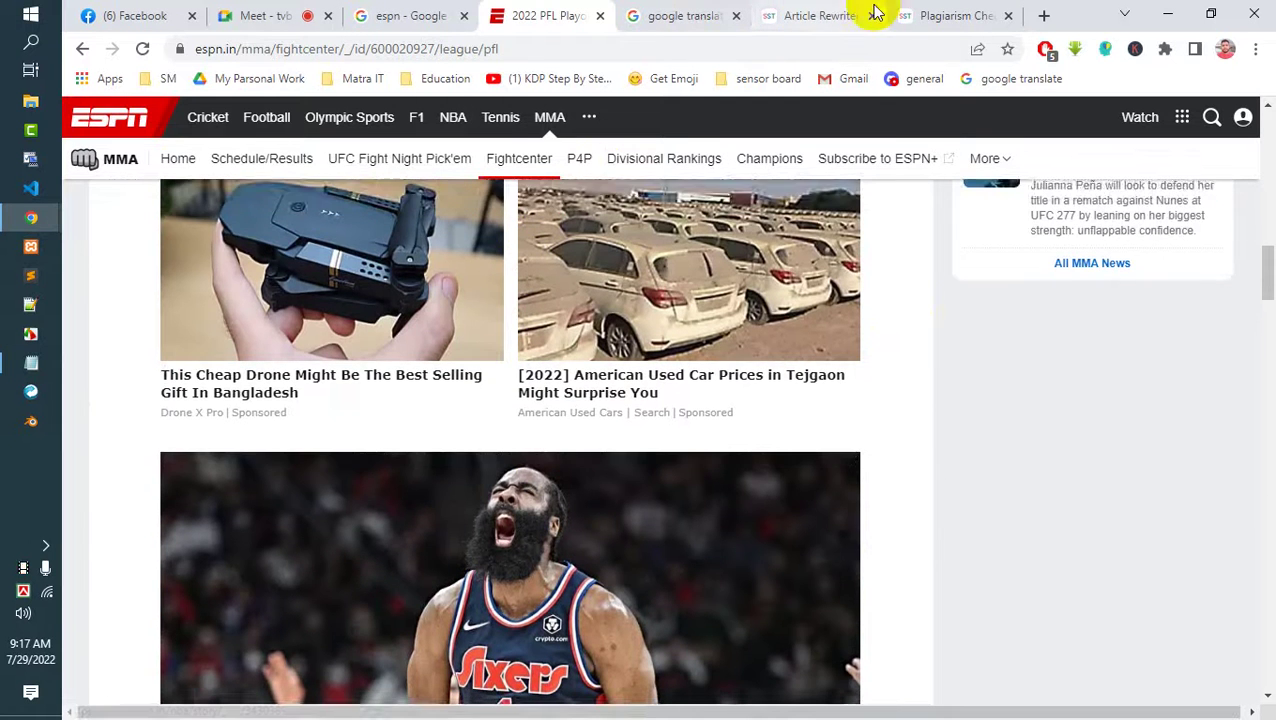
{"action": "left_click", "coordinate": [905, 17]}
{"action": "scroll", "coordinate": [988, 293], "scroll_direction": "down", "scroll_amount": 2}
{"action": "scroll", "coordinate": [1017, 384], "scroll_direction": "up", "scroll_amount": 5}
{"action": "scroll", "coordinate": [1025, 407], "scroll_direction": "down", "scroll_amount": 3}
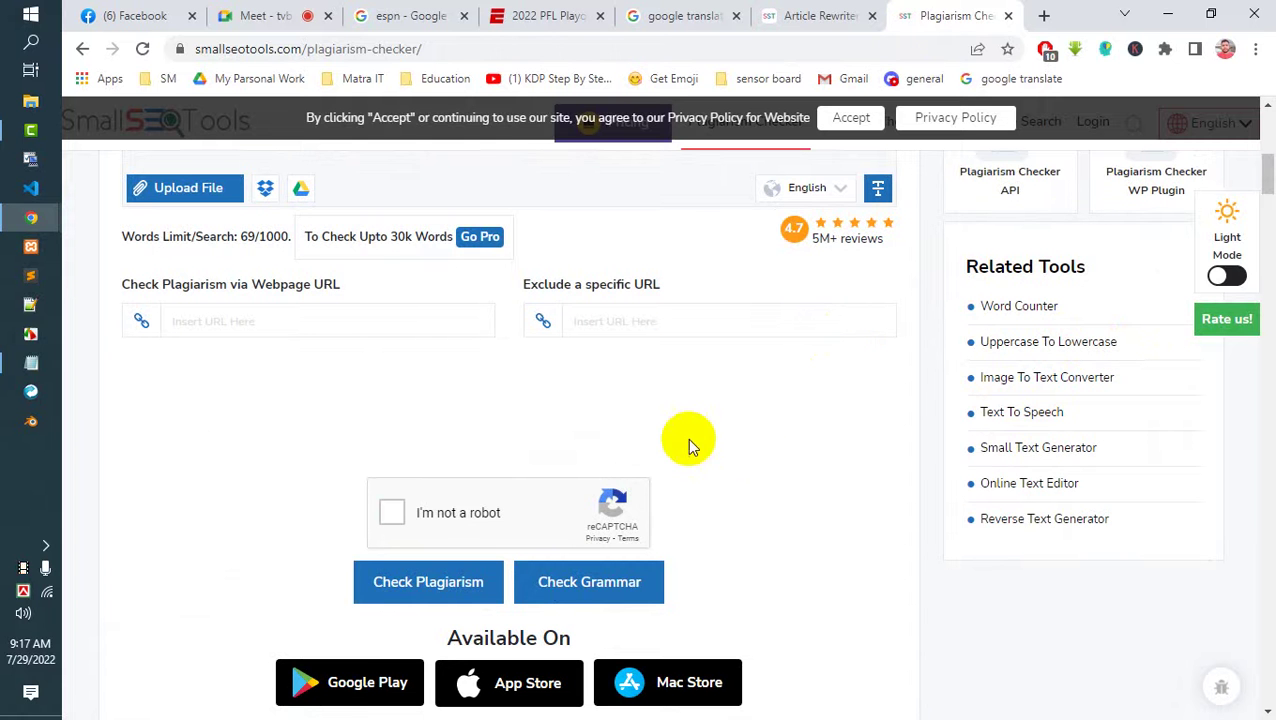
Switch to Notepad and reread the rewritten bantamweight title paragraph under the Megan Anderson headline.
{"action": "left_click", "coordinate": [31, 363]}
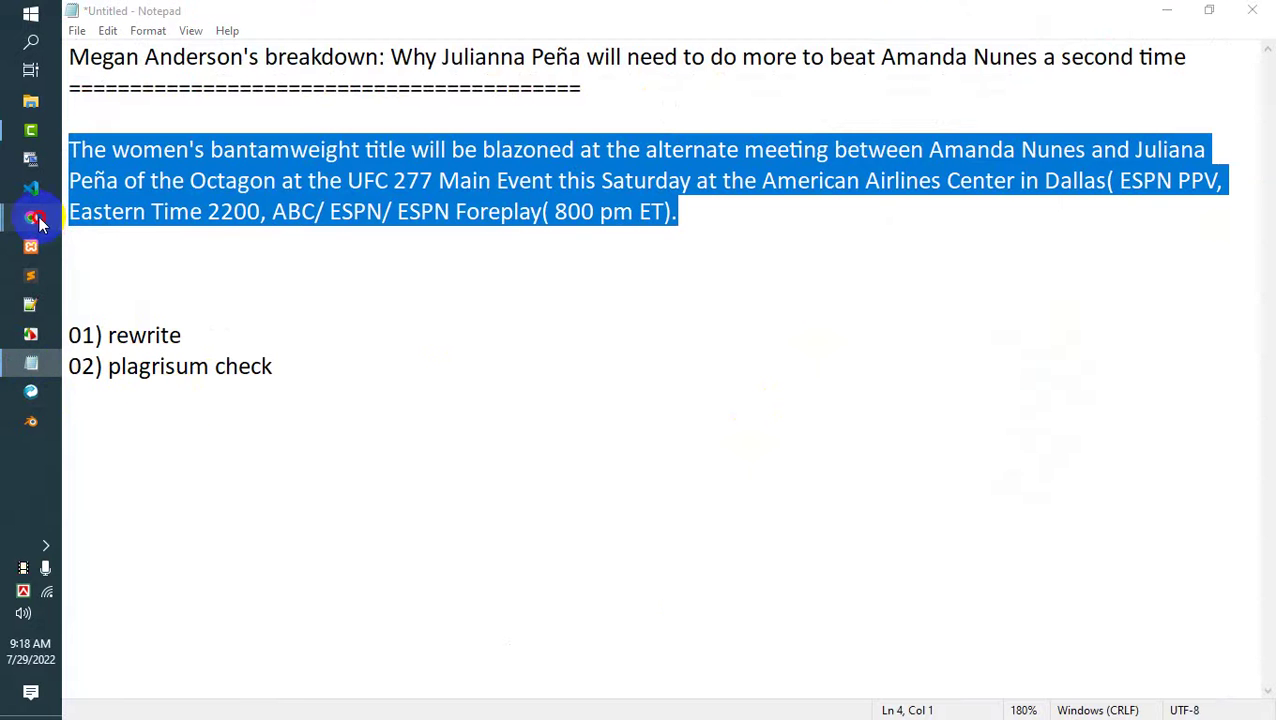
{"action": "mouse_move", "coordinate": [31, 217]}
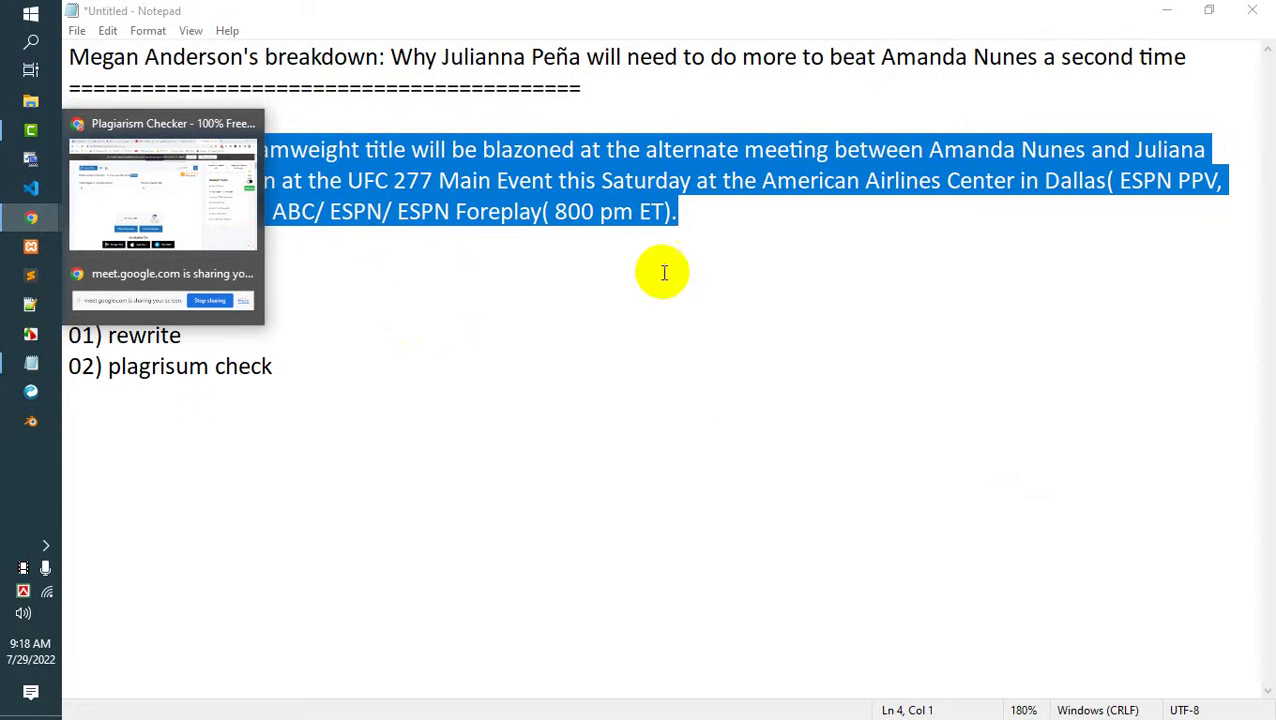
{"action": "left_click", "coordinate": [675, 211]}
{"action": "left_click_drag", "start_coordinate": [675, 211], "coordinate": [157, 145]}
{"action": "left_click", "coordinate": [581, 182]}
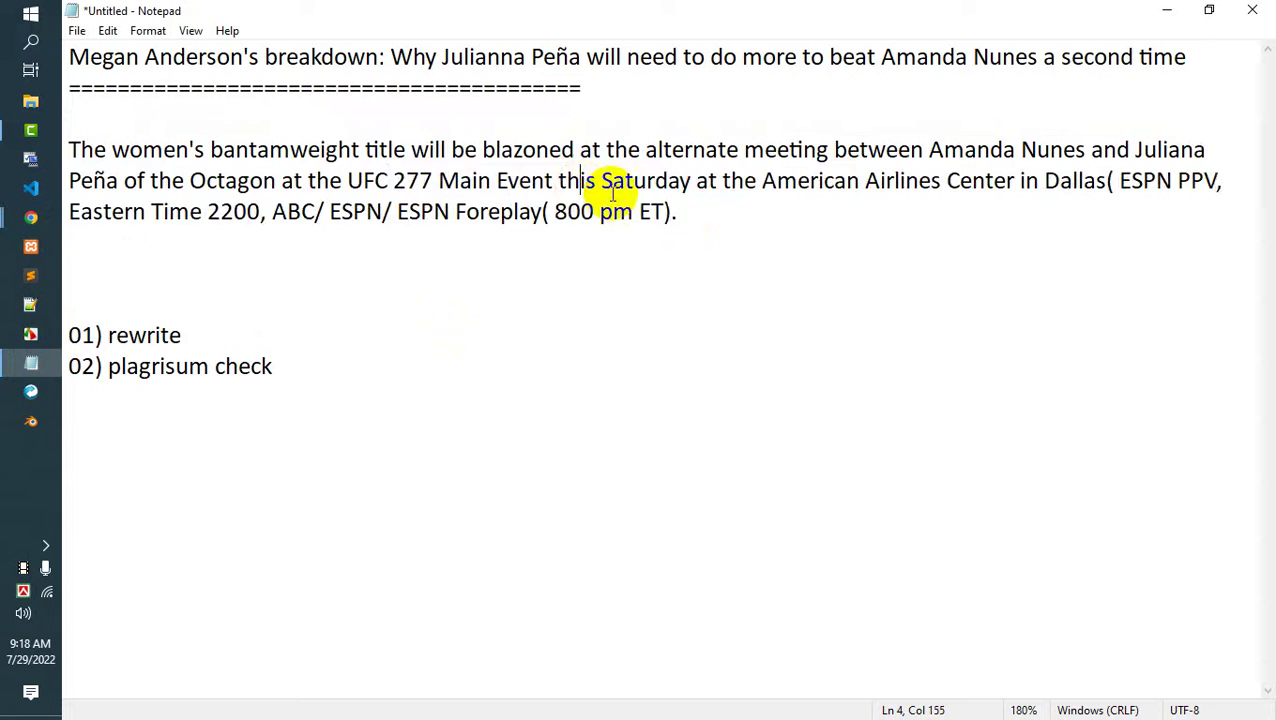
{"action": "left_click", "coordinate": [677, 212]}
{"action": "left_click_drag", "start_coordinate": [677, 212], "coordinate": [527, 57]}
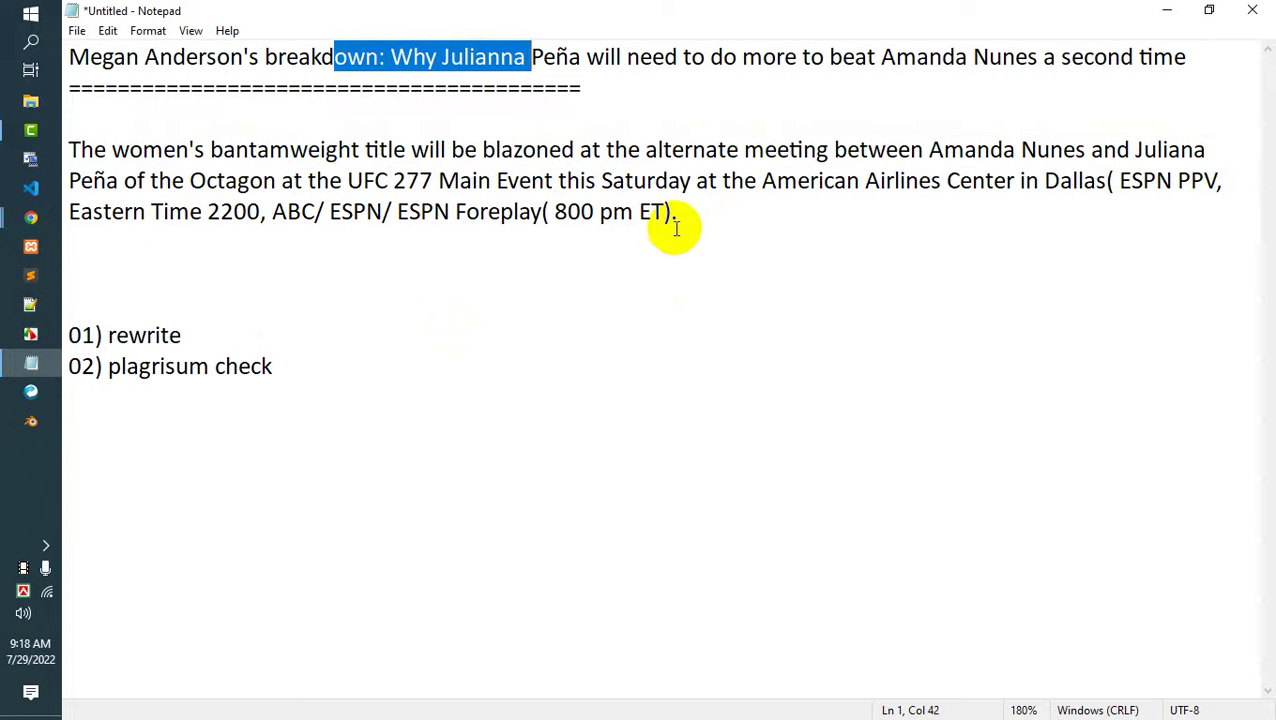
{"action": "left_click", "coordinate": [677, 212]}
{"action": "left_click_drag", "start_coordinate": [677, 212], "coordinate": [85, 157]}
{"action": "left_click", "coordinate": [389, 181]}
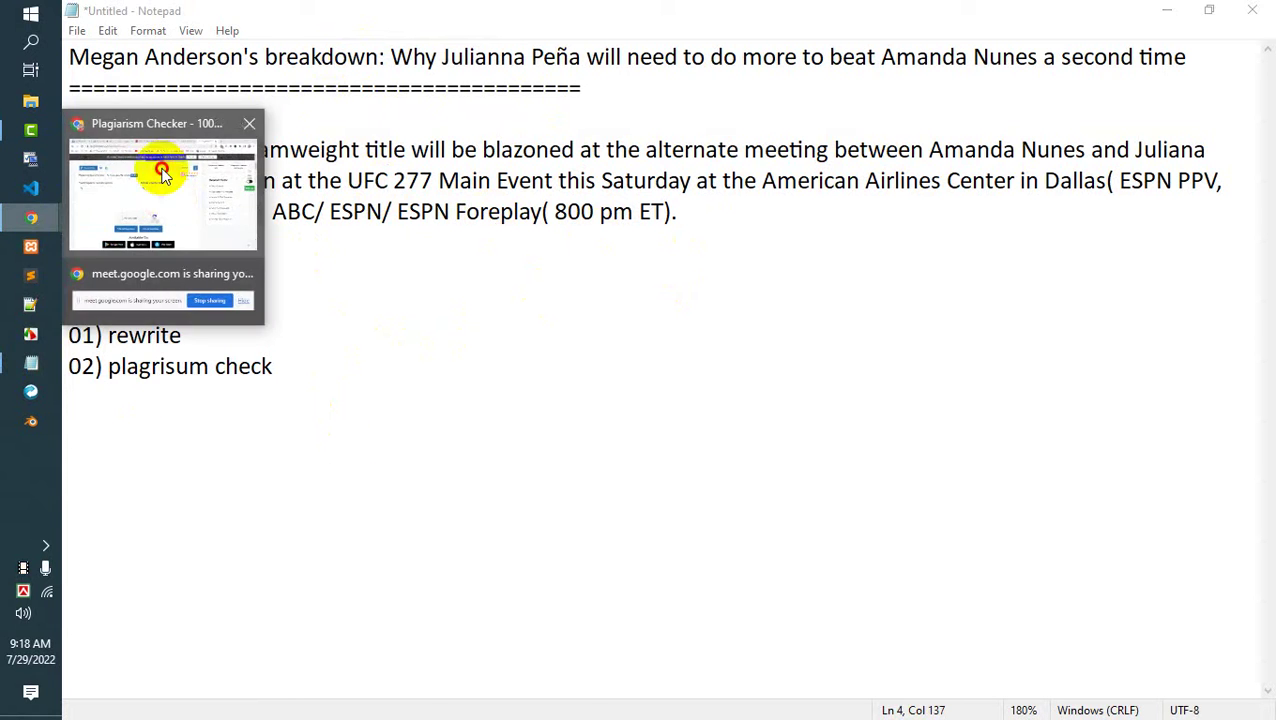
Return to the ESPN page in Chrome, open the MMA home page and look through its UFC 277 stories and fighter features.
{"action": "left_click", "coordinate": [163, 175]}
{"action": "left_click", "coordinate": [545, 15]}
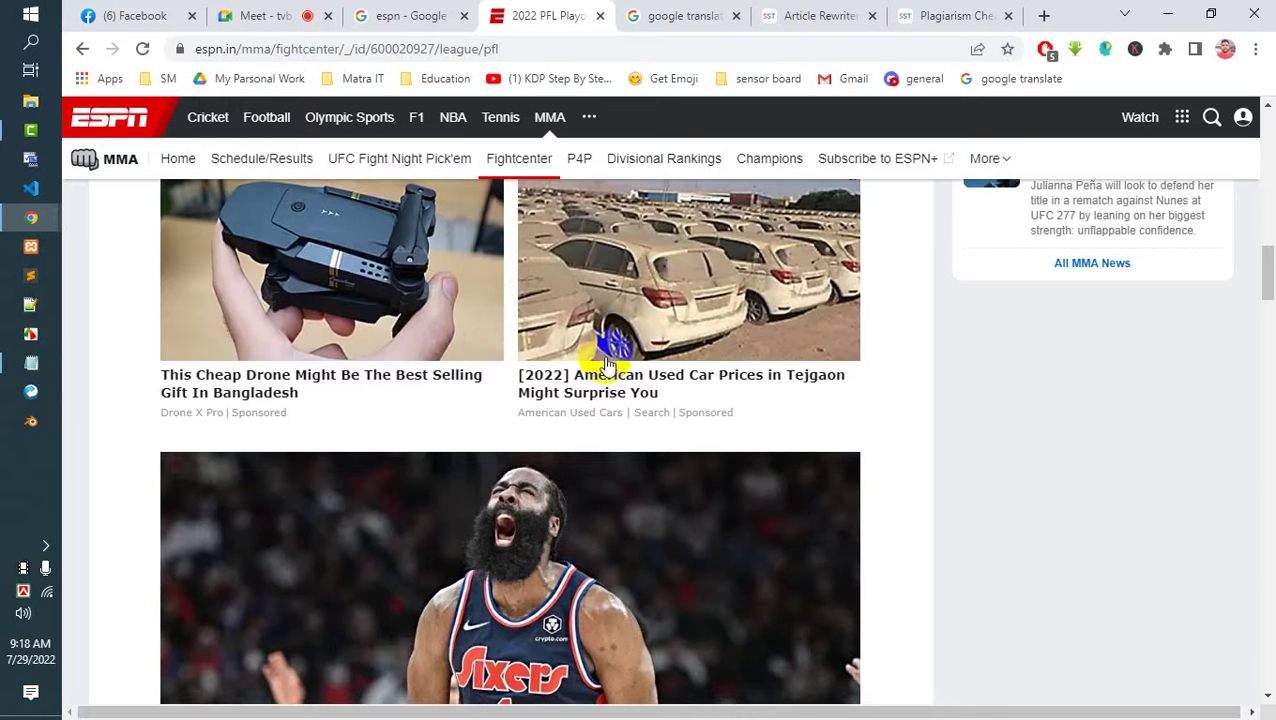
{"action": "scroll", "coordinate": [460, 380], "scroll_direction": "up", "scroll_amount": 5}
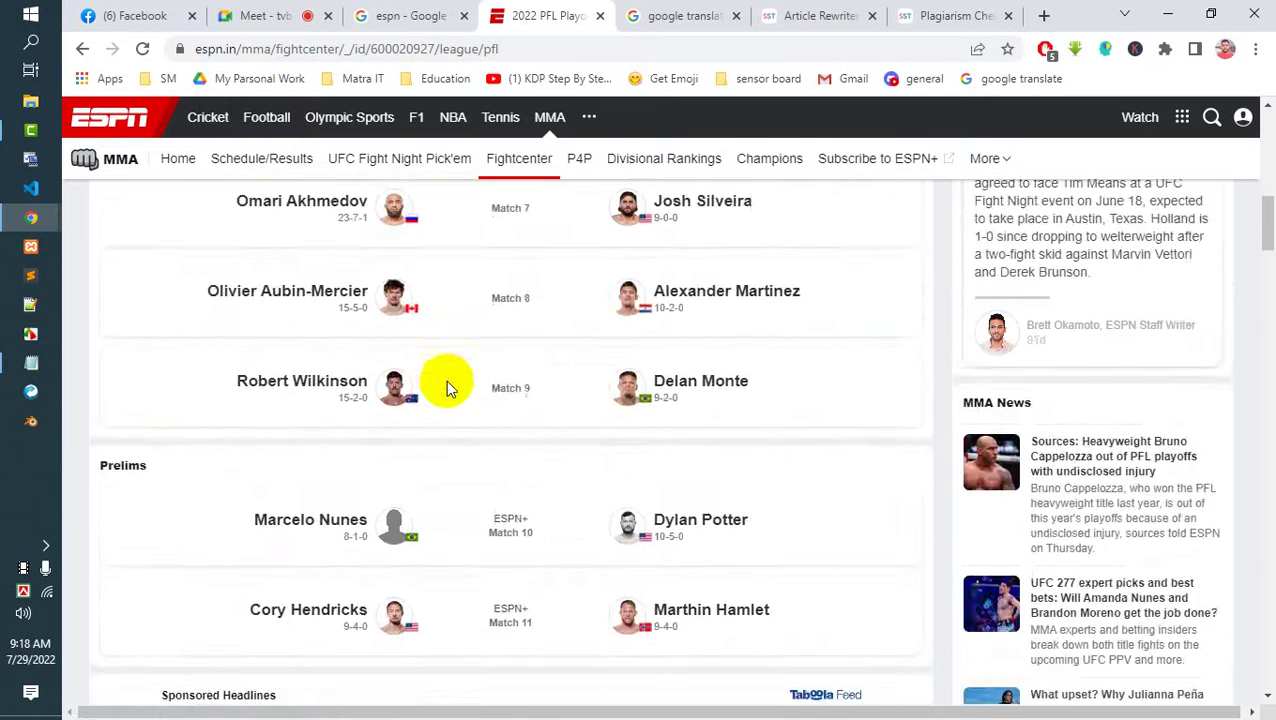
{"action": "scroll", "coordinate": [446, 388], "scroll_direction": "up", "scroll_amount": 12}
{"action": "left_click", "coordinate": [176, 222]}
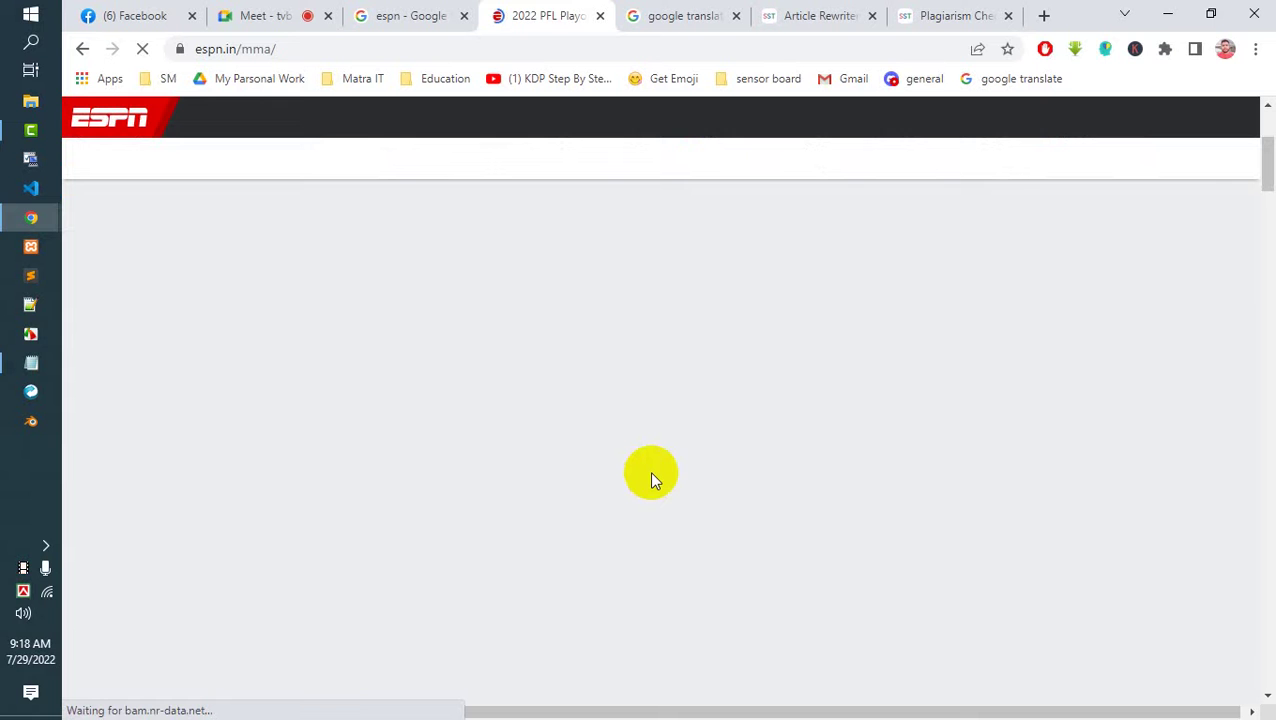
{"action": "scroll", "coordinate": [652, 481], "scroll_direction": "down", "scroll_amount": 5}
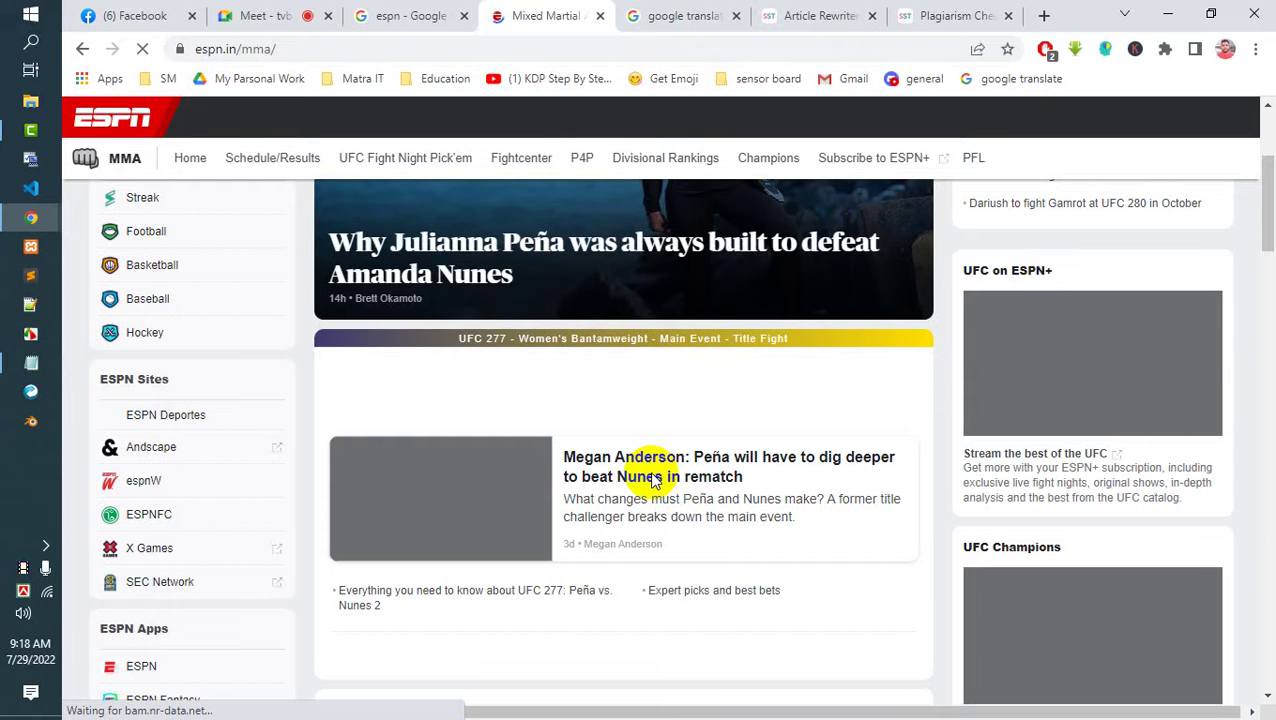
{"action": "scroll", "coordinate": [661, 433], "scroll_direction": "down", "scroll_amount": 1}
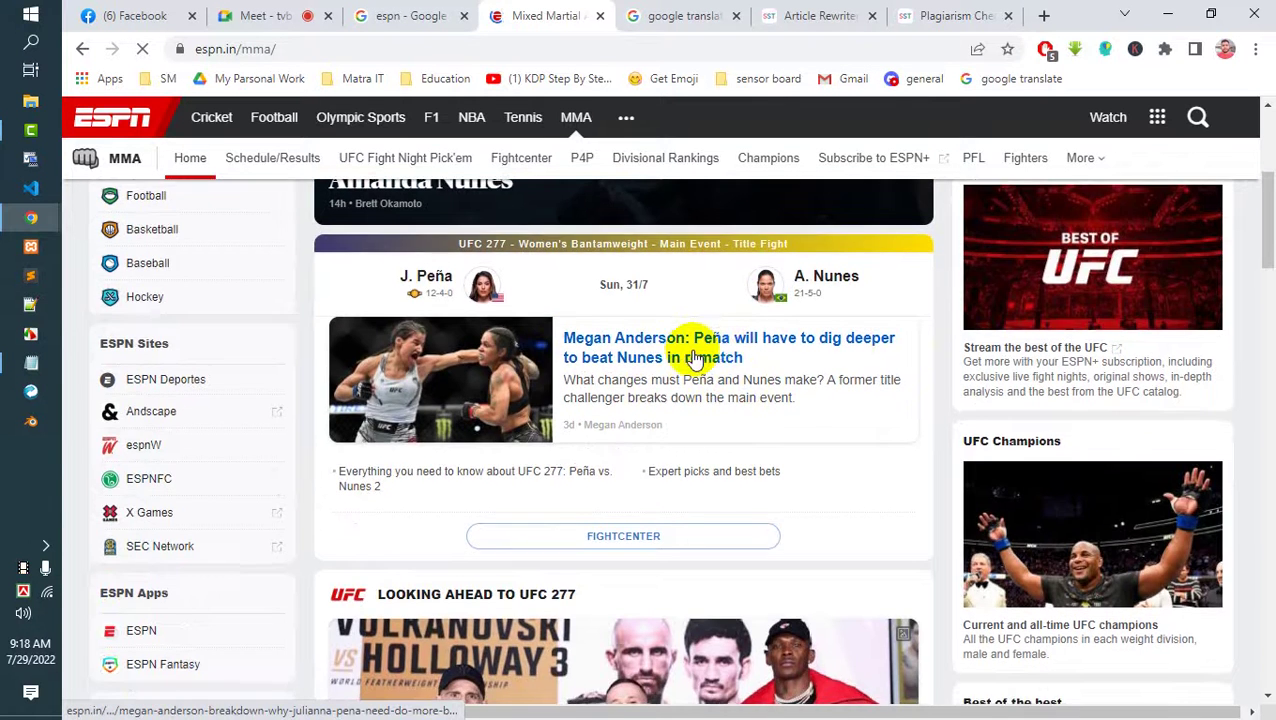
{"action": "scroll", "coordinate": [649, 484], "scroll_direction": "down", "scroll_amount": 4}
{"action": "scroll", "coordinate": [551, 558], "scroll_direction": "down", "scroll_amount": 6}
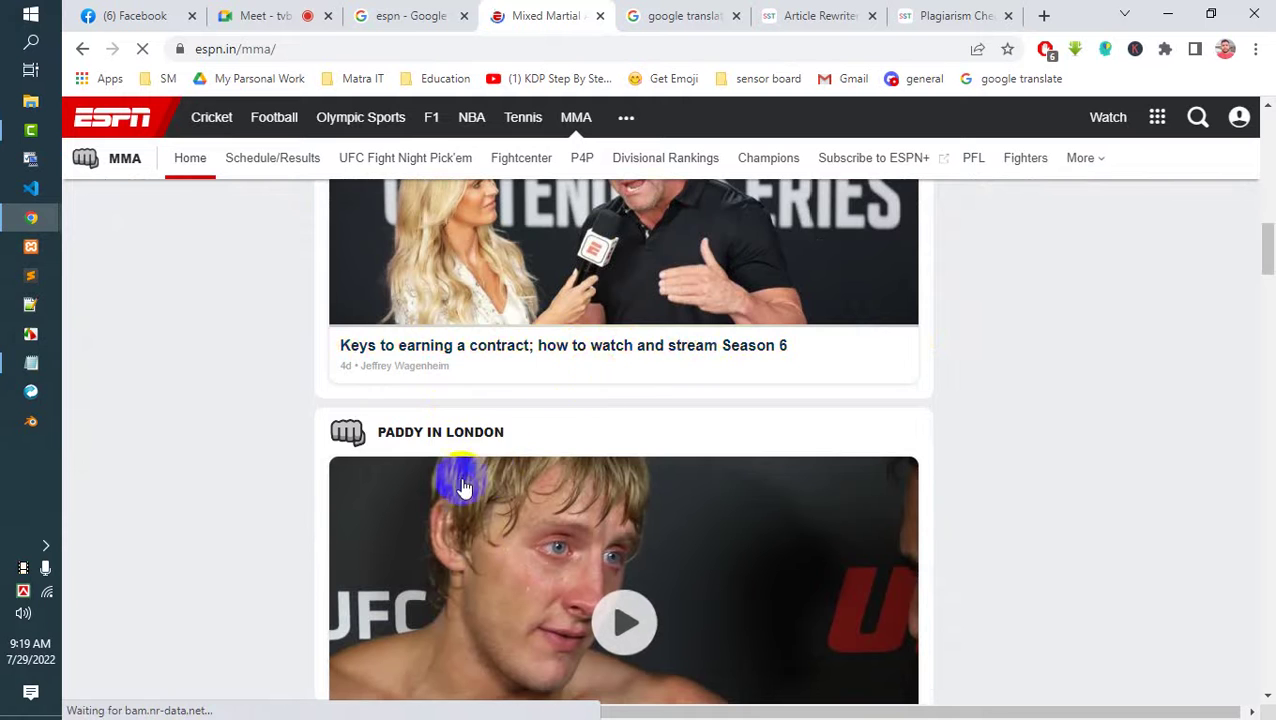
{"action": "scroll", "coordinate": [584, 493], "scroll_direction": "down", "scroll_amount": 3}
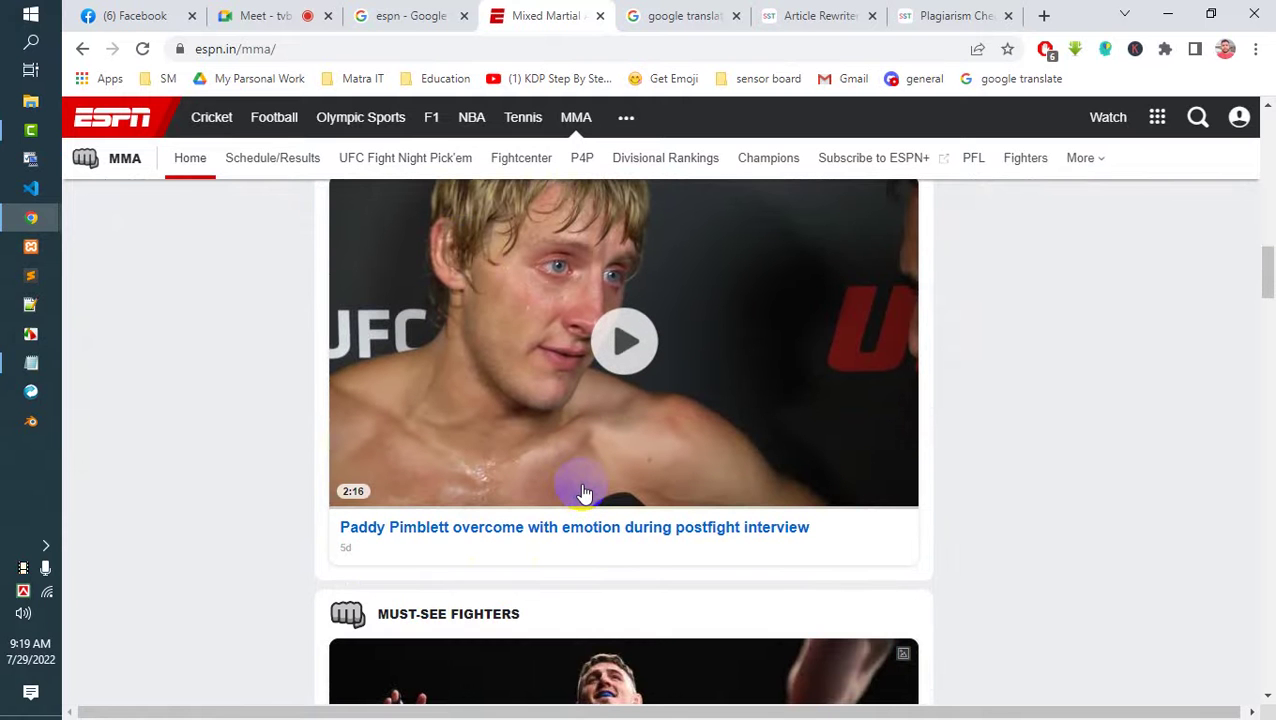